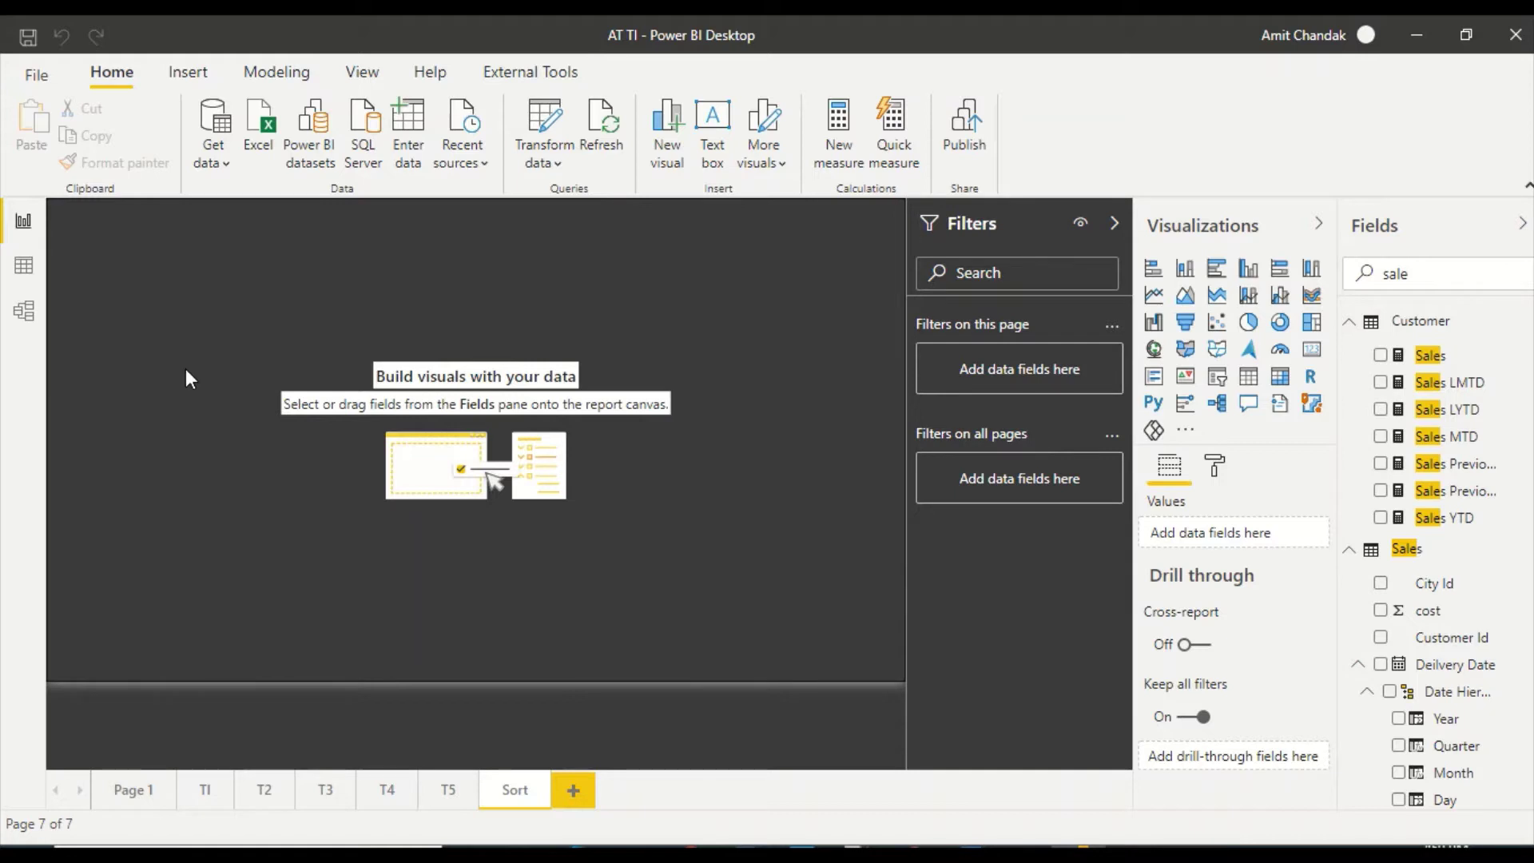
pyautogui.click(1352, 326)
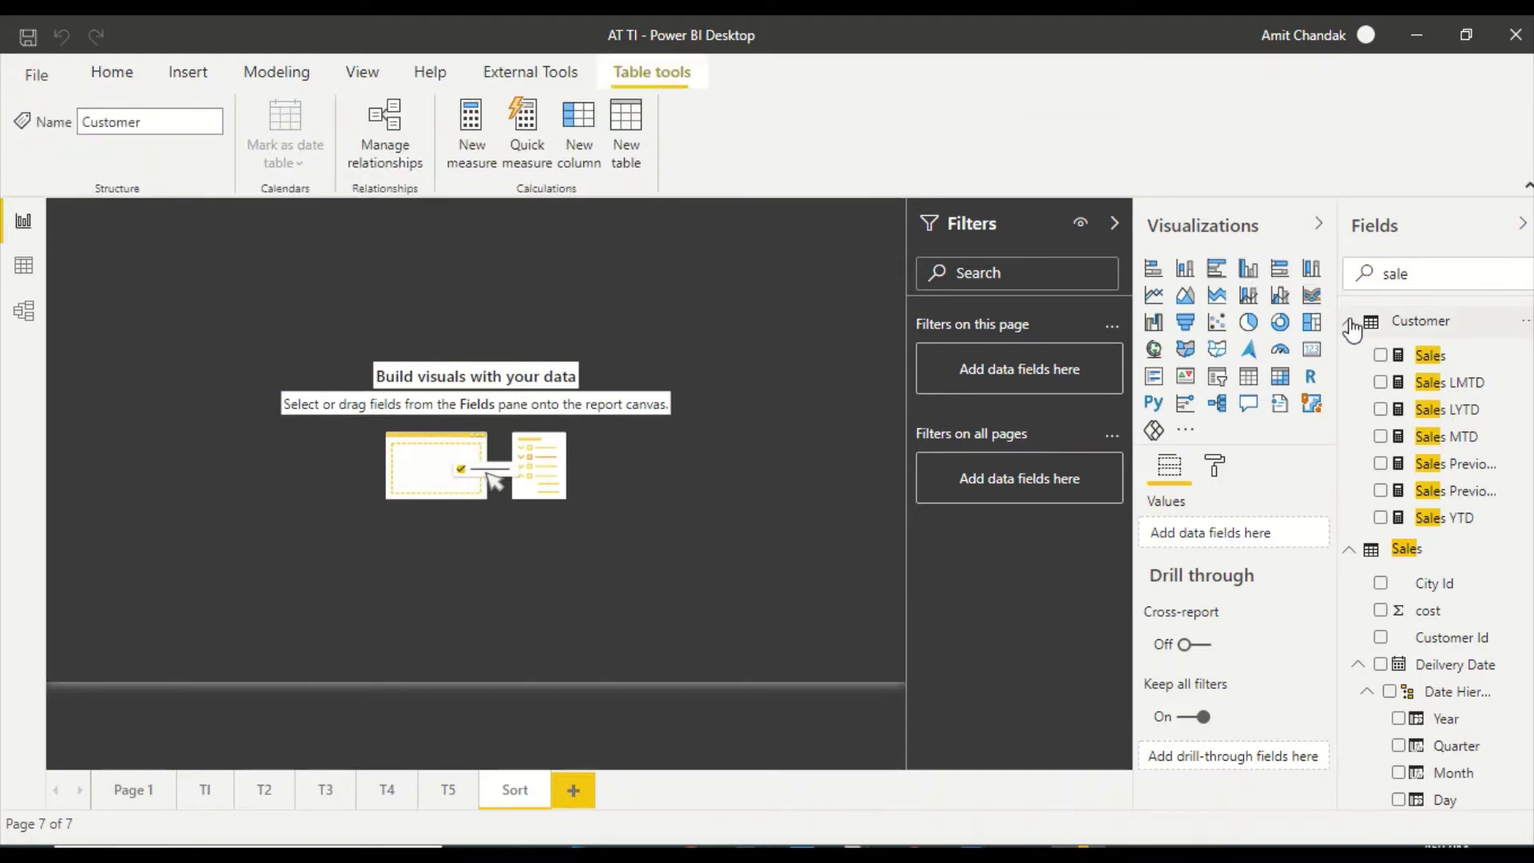
pyautogui.scroll(-5, 1391, 344)
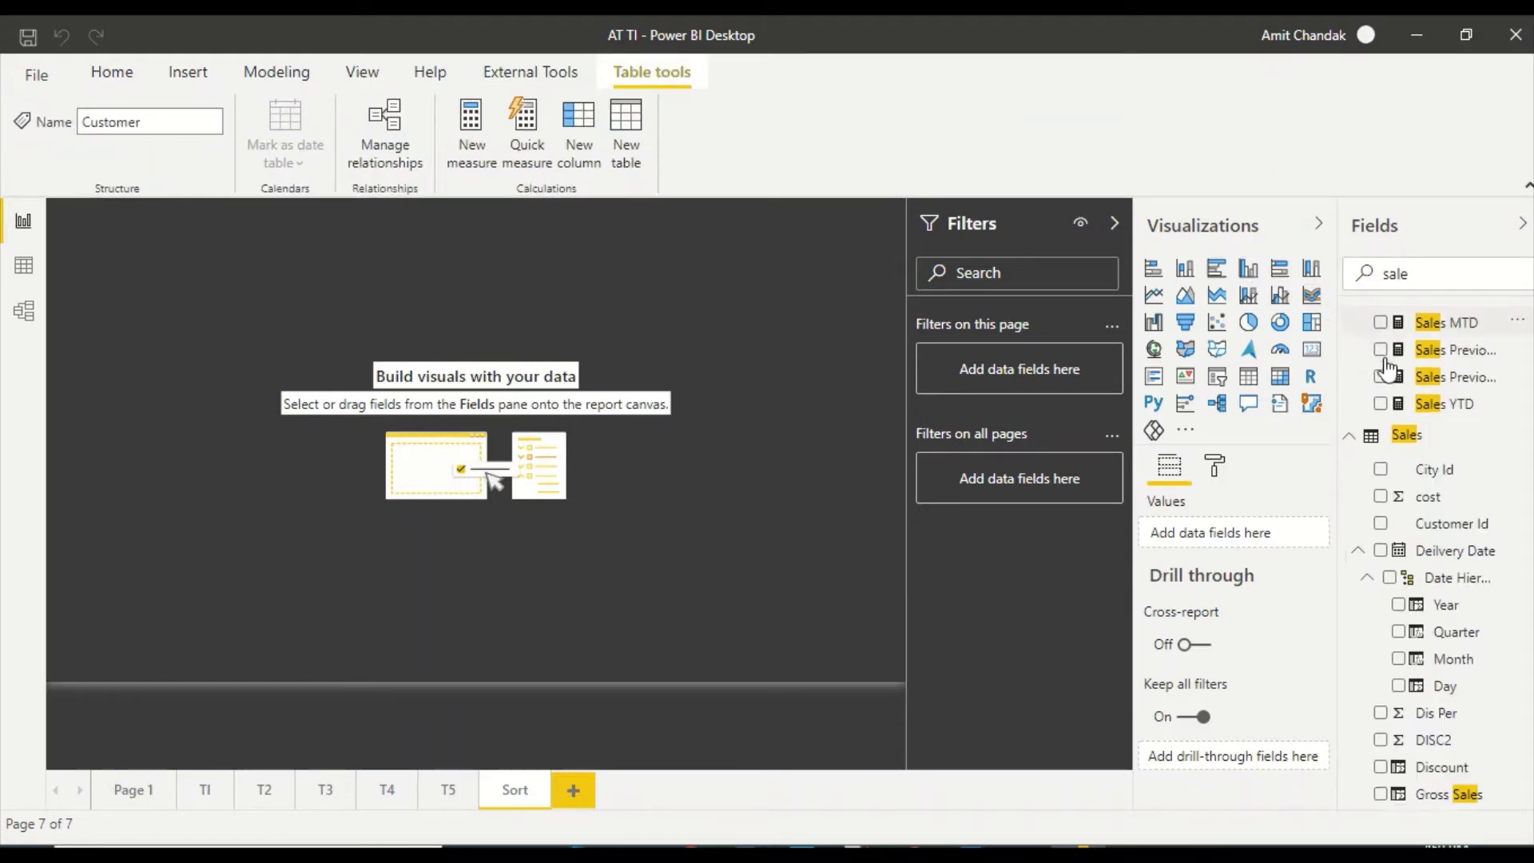
pyautogui.moveTo(1453, 444); pyautogui.dragTo(1406, 445)
pyautogui.scroll(-1, 1398, 392)
pyautogui.scroll(6, 1368, 332)
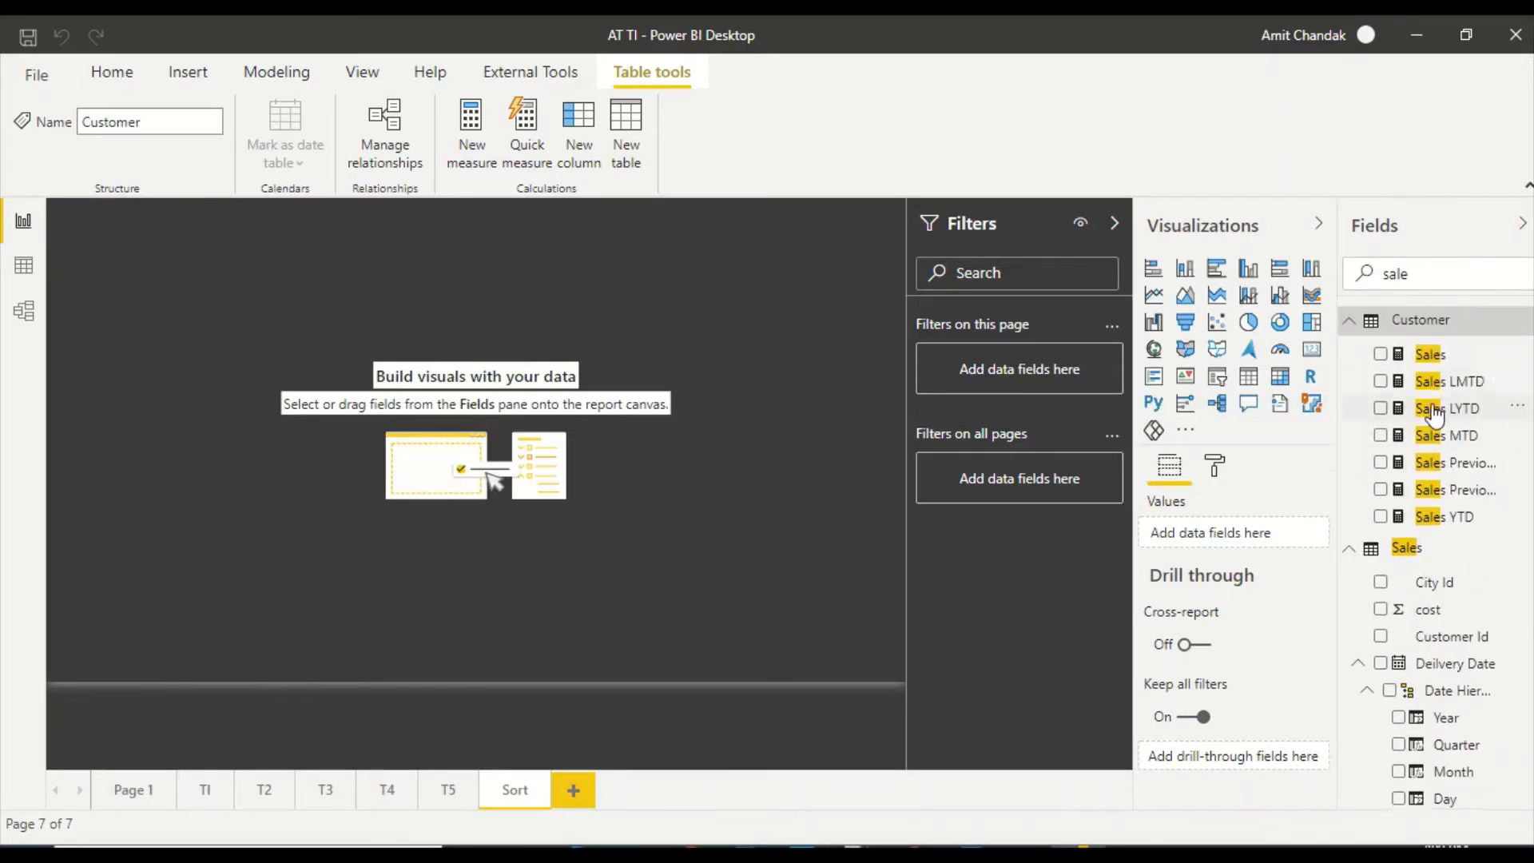
pyautogui.click(1362, 334)
# - Clear the field search, then create a tall, narrow table visual from the Date table's Date field along the canvas's left edge
pyautogui.click(1404, 271)
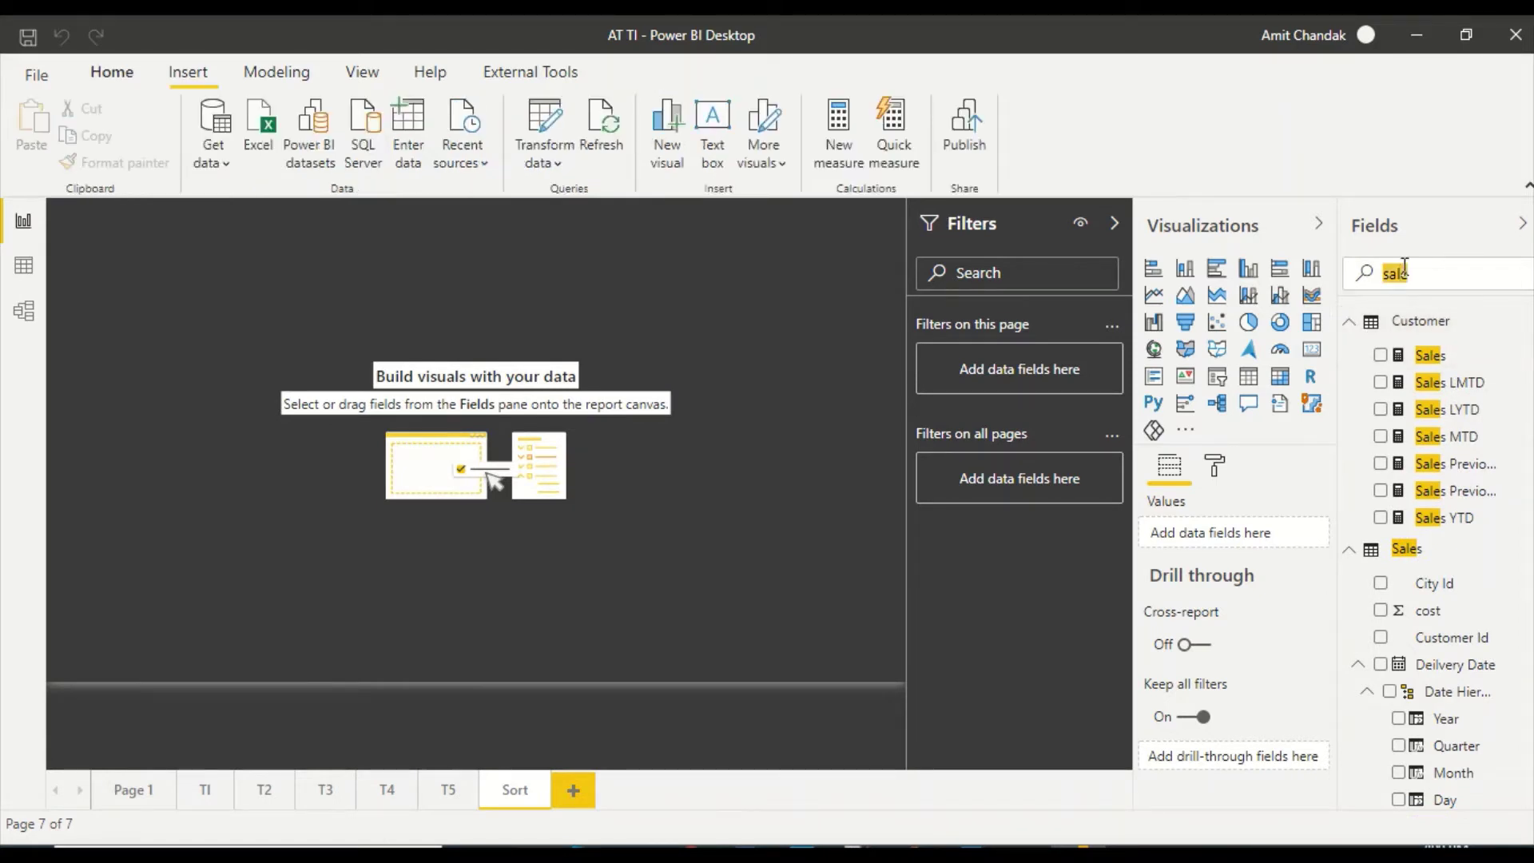
pyautogui.press('BackSpace')
pyautogui.press('BackSpace')
pyautogui.press('BackSpace')
pyautogui.press('BackSpace')
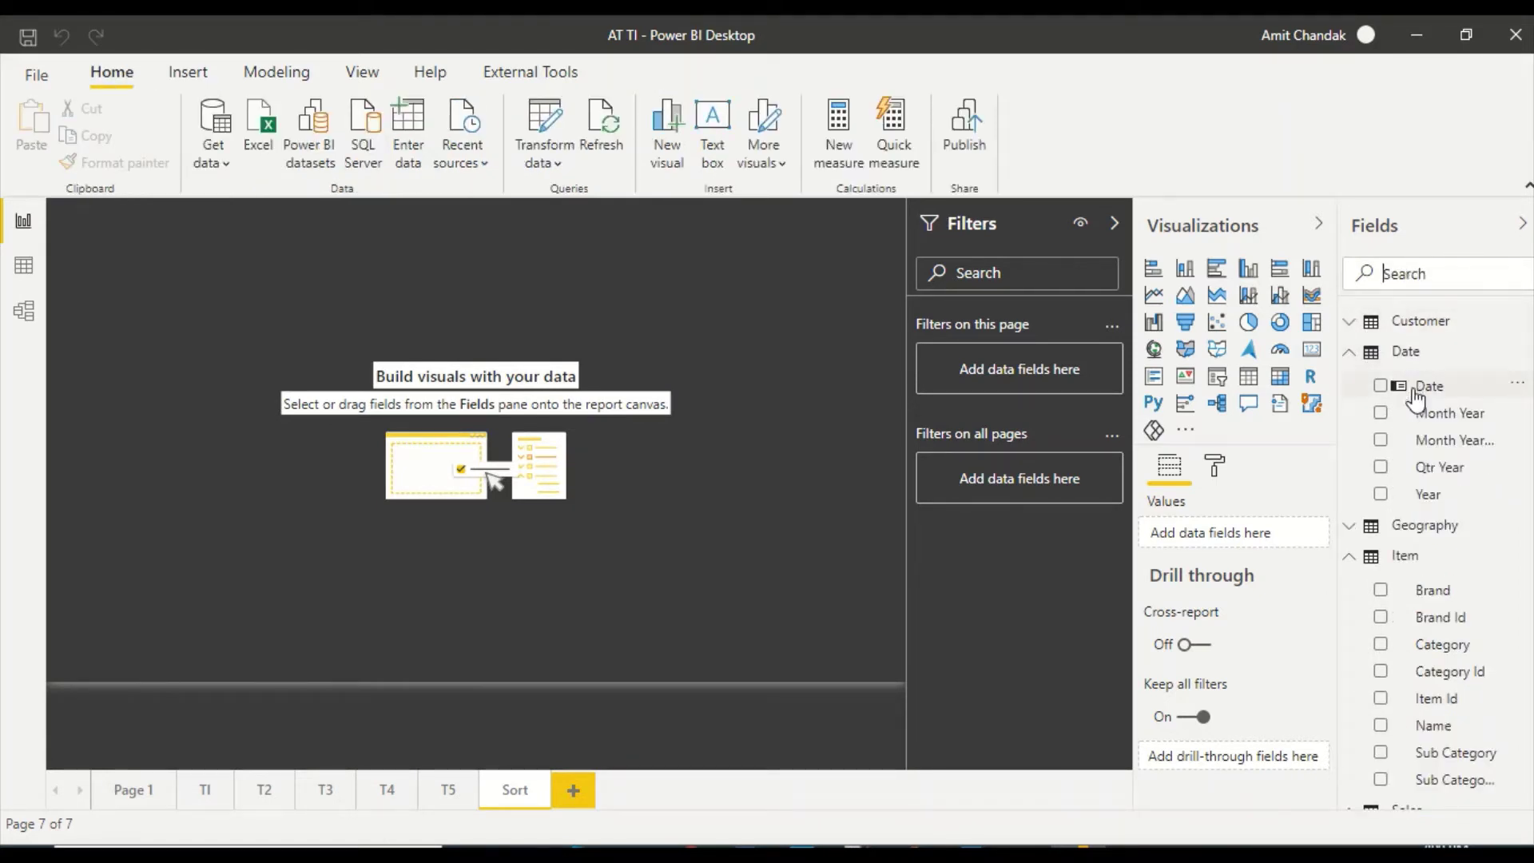
pyautogui.moveTo(1422, 386); pyautogui.dragTo(238, 276)
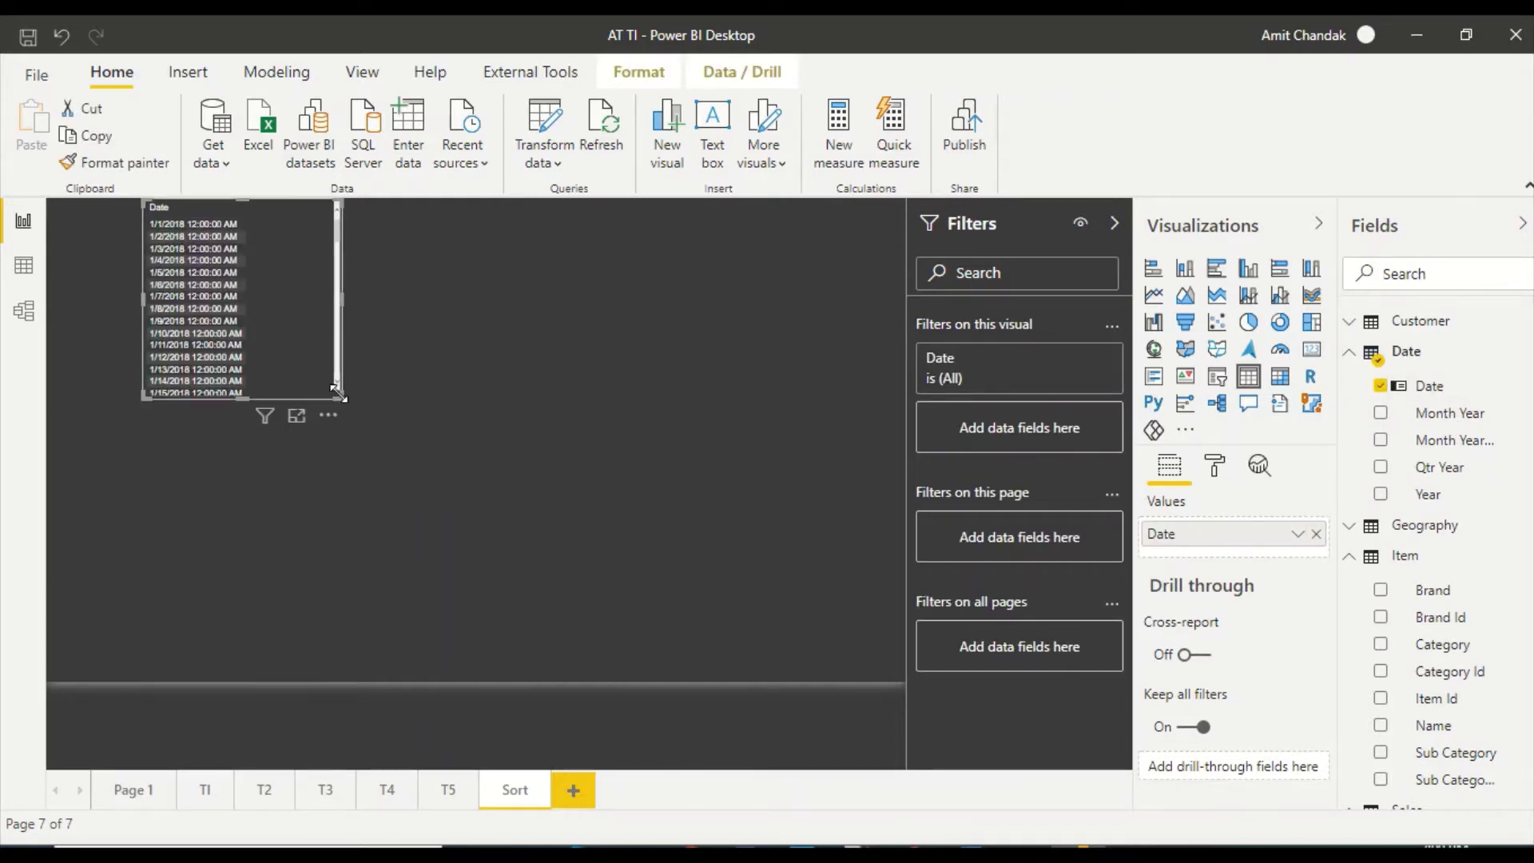
pyautogui.moveTo(338, 397); pyautogui.dragTo(319, 668)
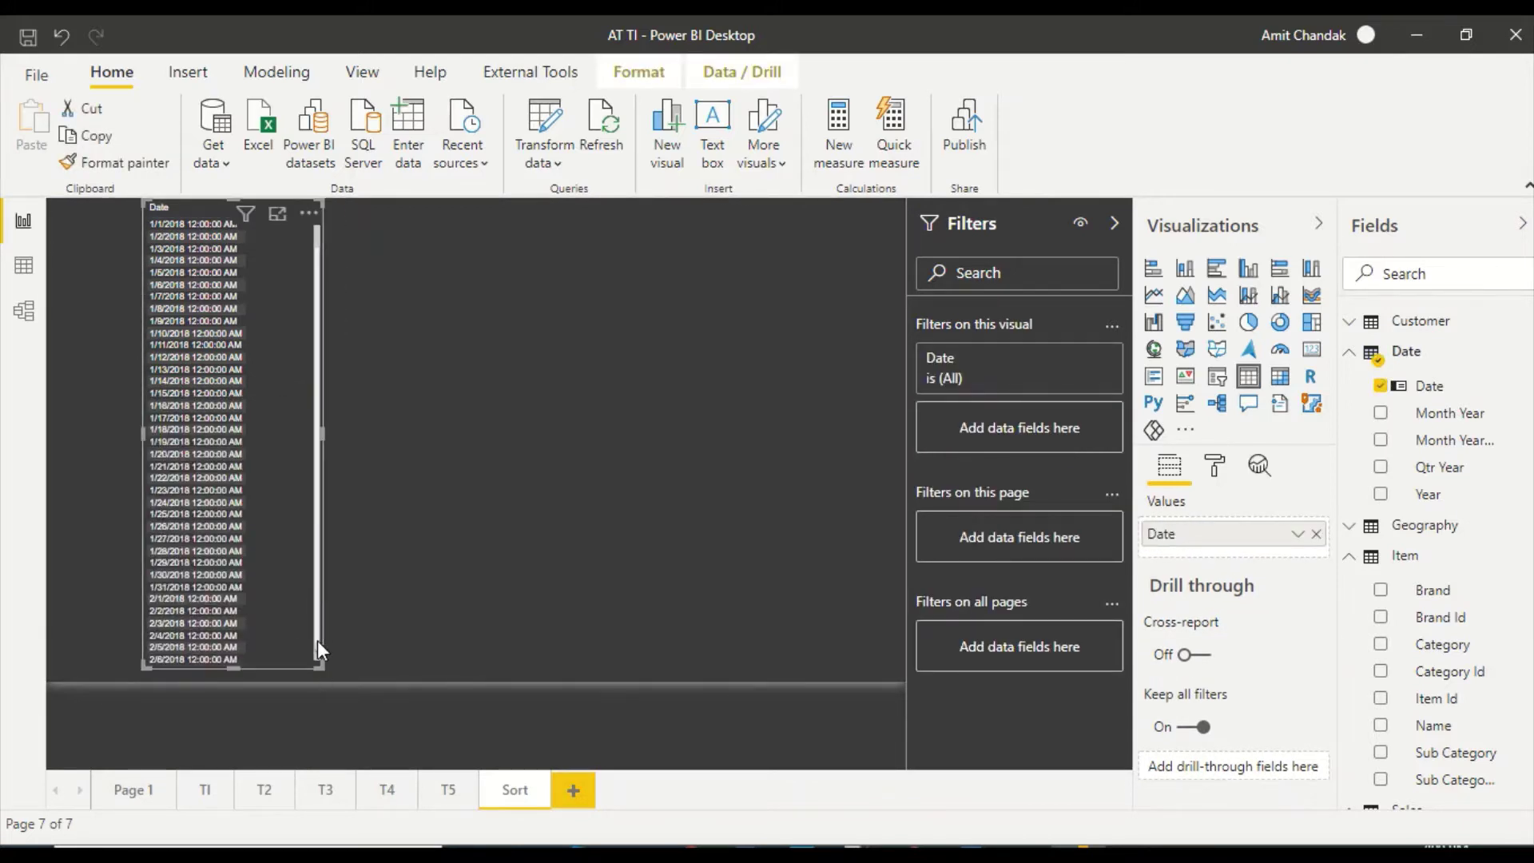
pyautogui.moveTo(277, 522); pyautogui.dragTo(180, 527)
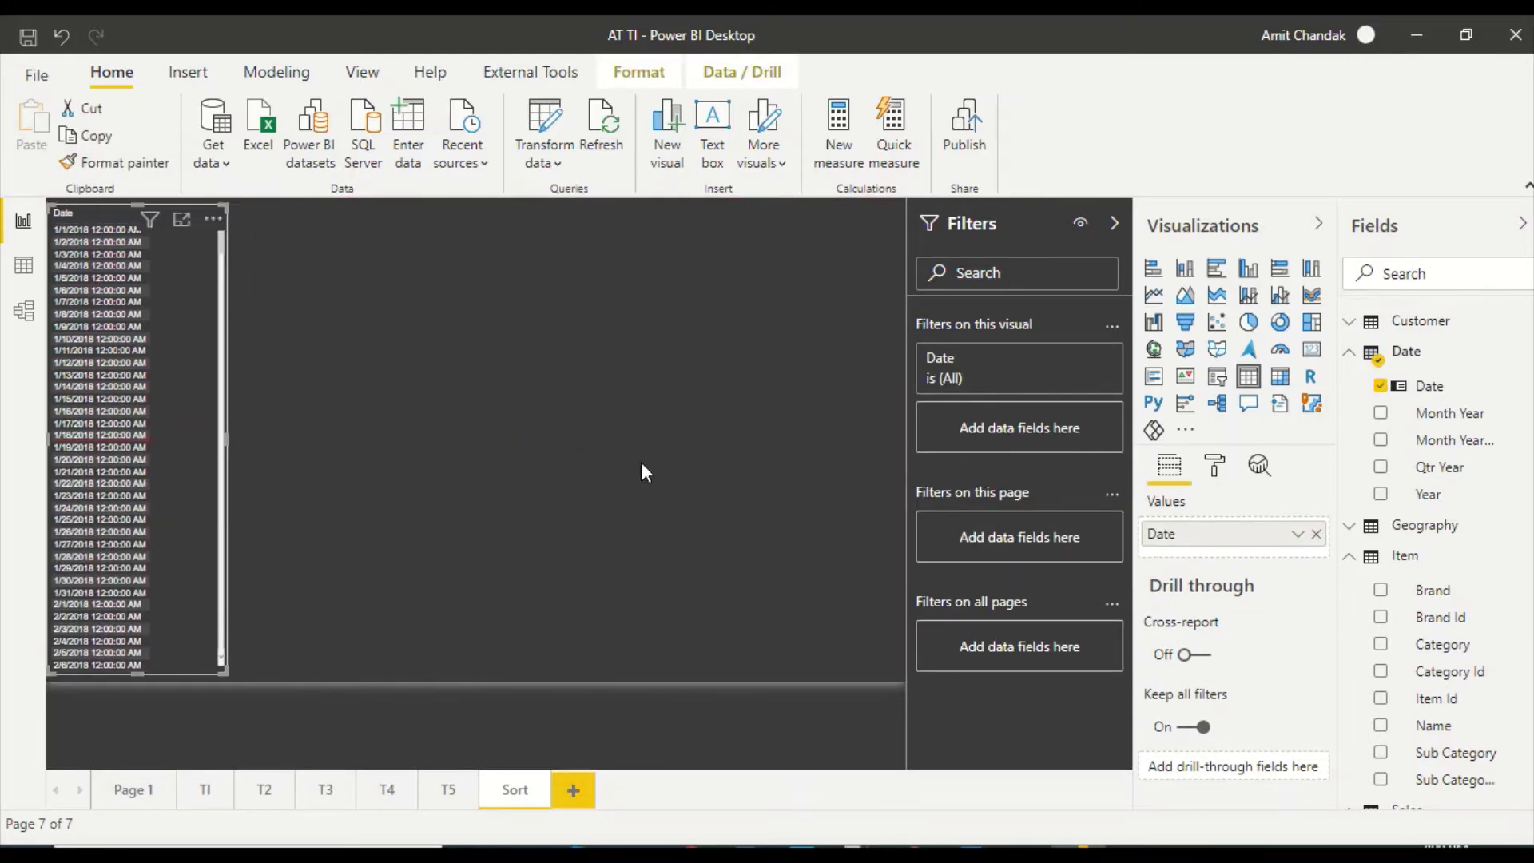
# - Search the fields for "sale" and add the Customer table's Sales measure to the Date table visual
pyautogui.click(1392, 274)
pyautogui.write('sale')
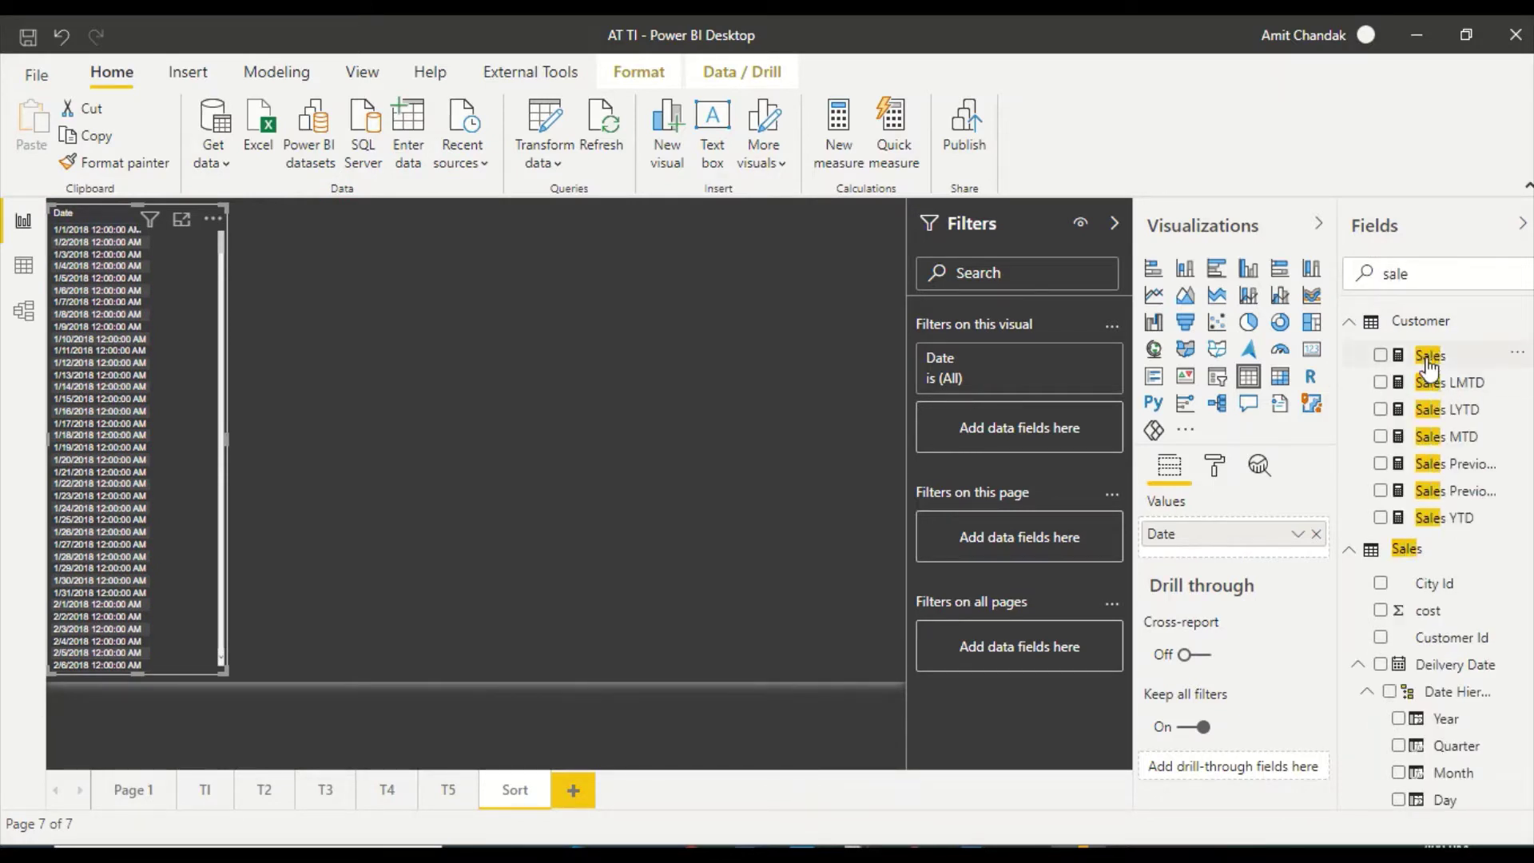
pyautogui.moveTo(1430, 354); pyautogui.dragTo(188, 331)
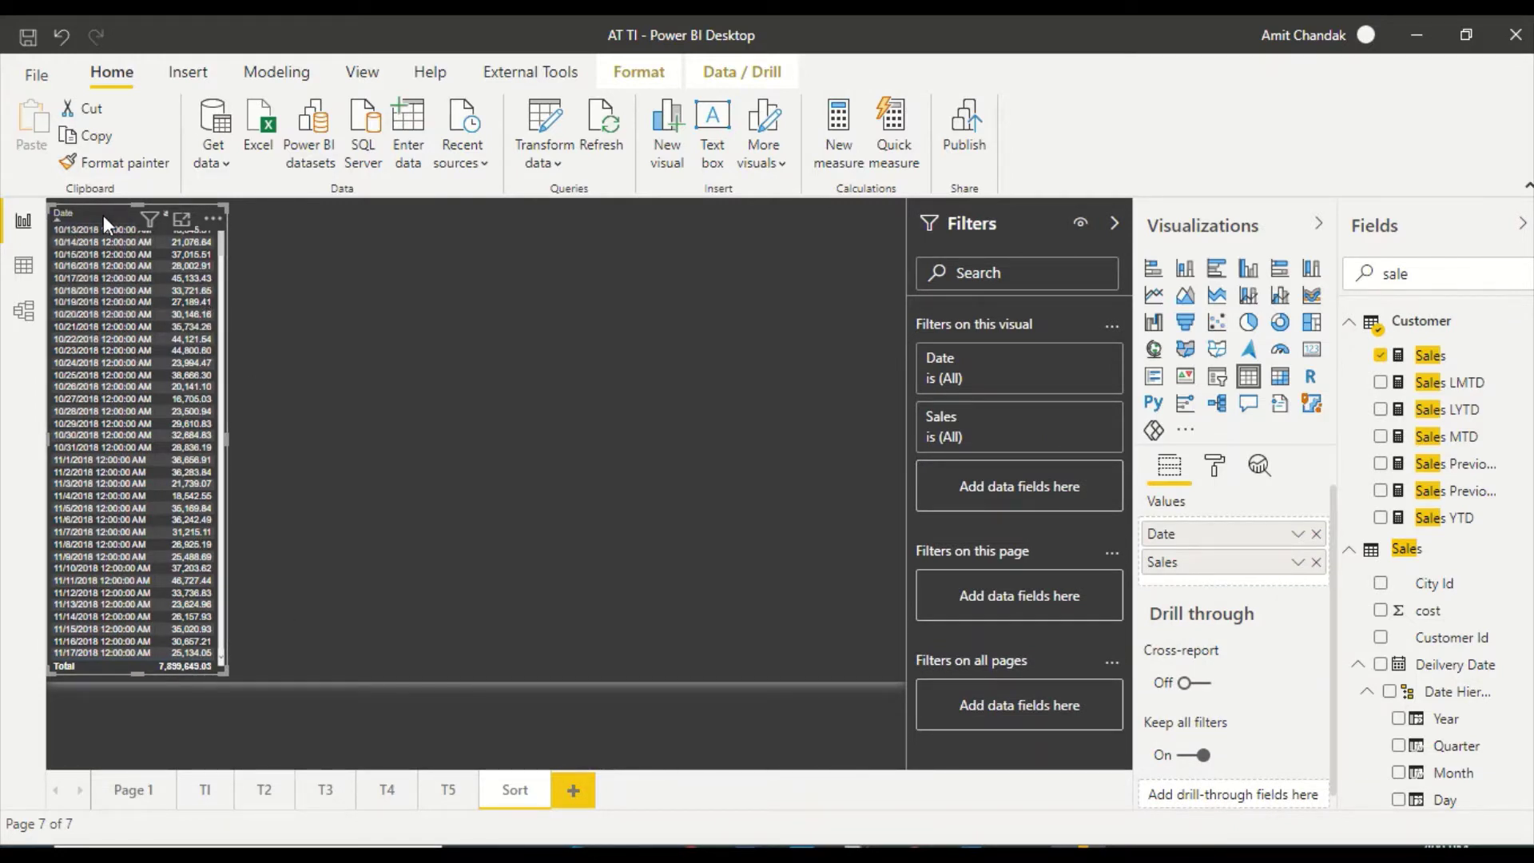
# - Sort the table visual by Date in descending order and widen it enough to fit the Sales heading
pyautogui.click(213, 218)
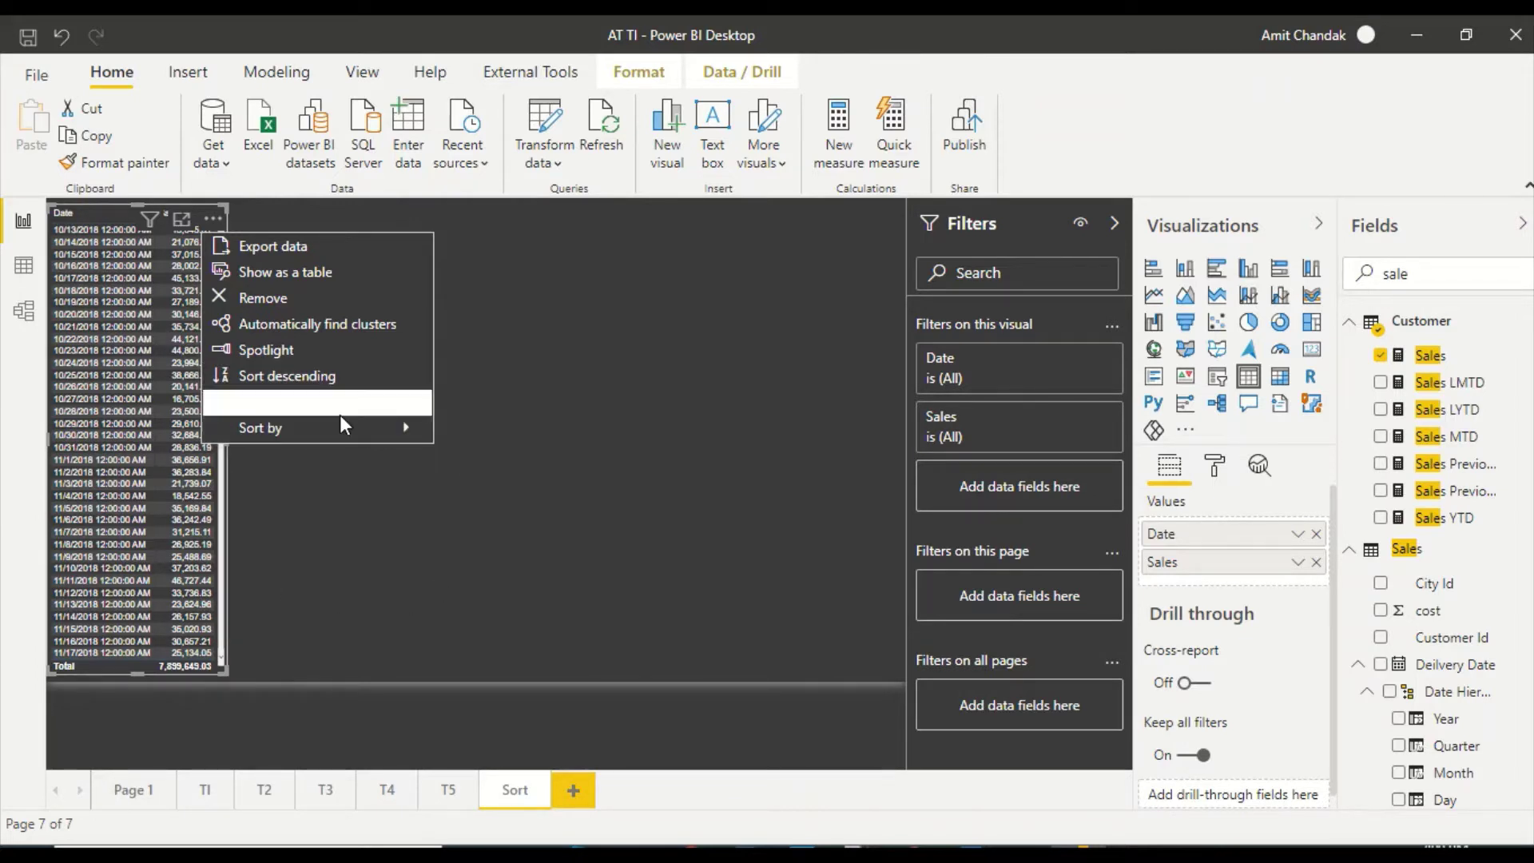
pyautogui.moveTo(342, 431)
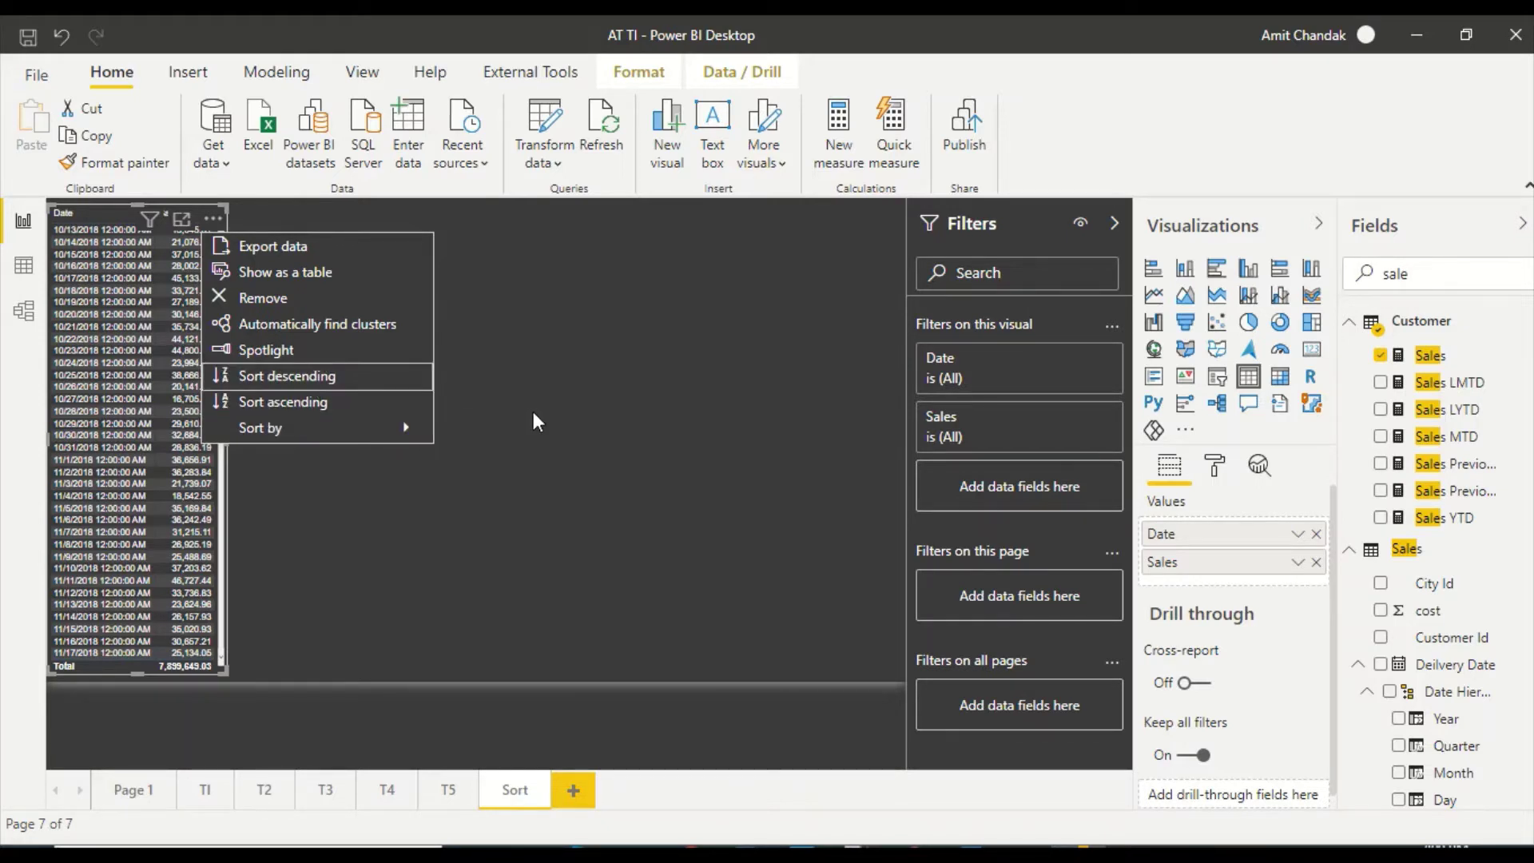
pyautogui.click(465, 435)
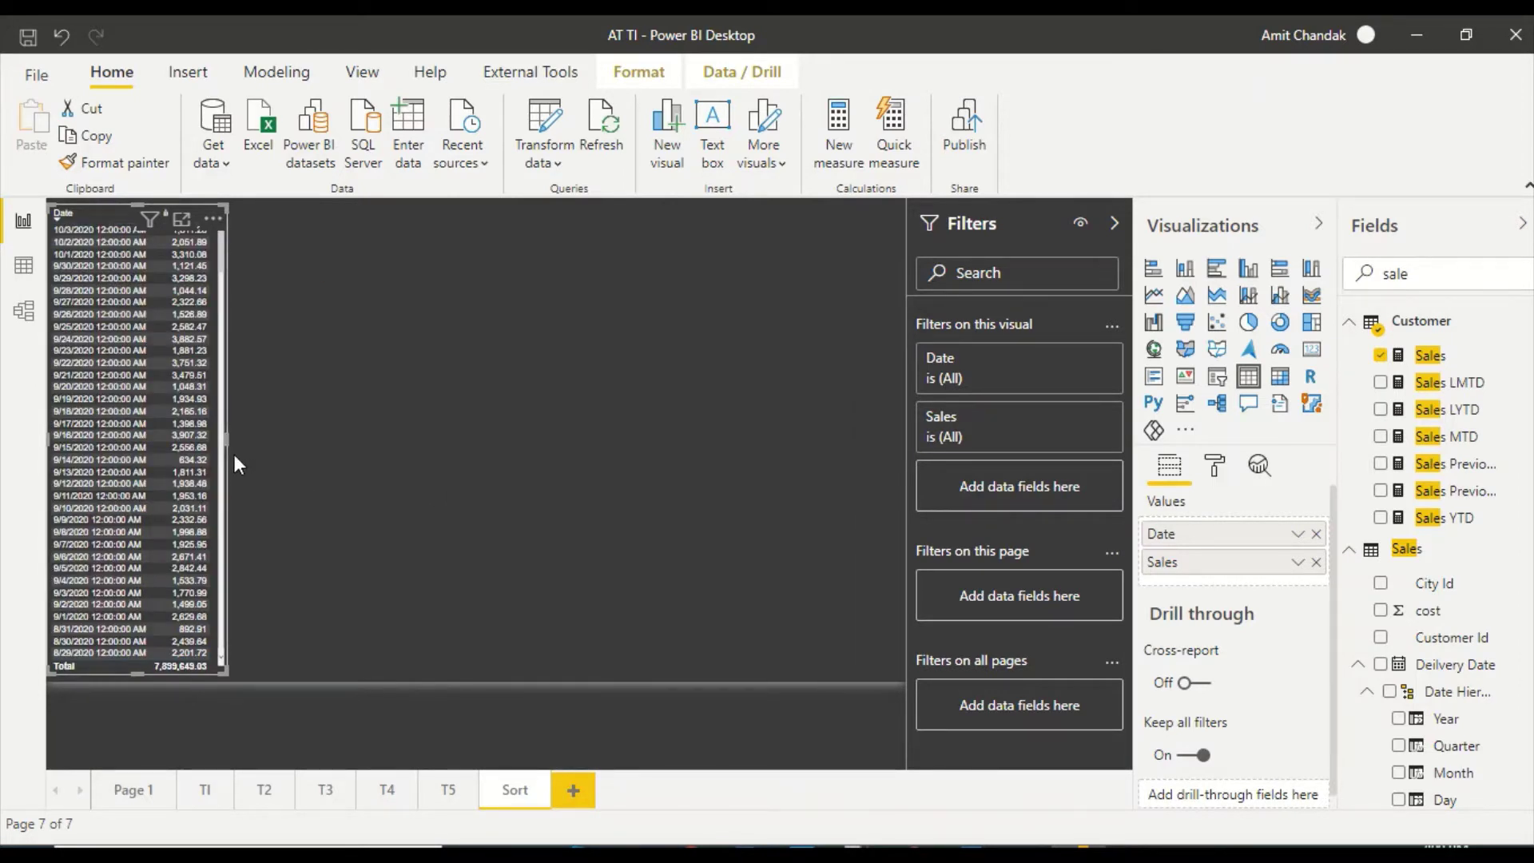
pyautogui.moveTo(226, 441); pyautogui.dragTo(284, 415)
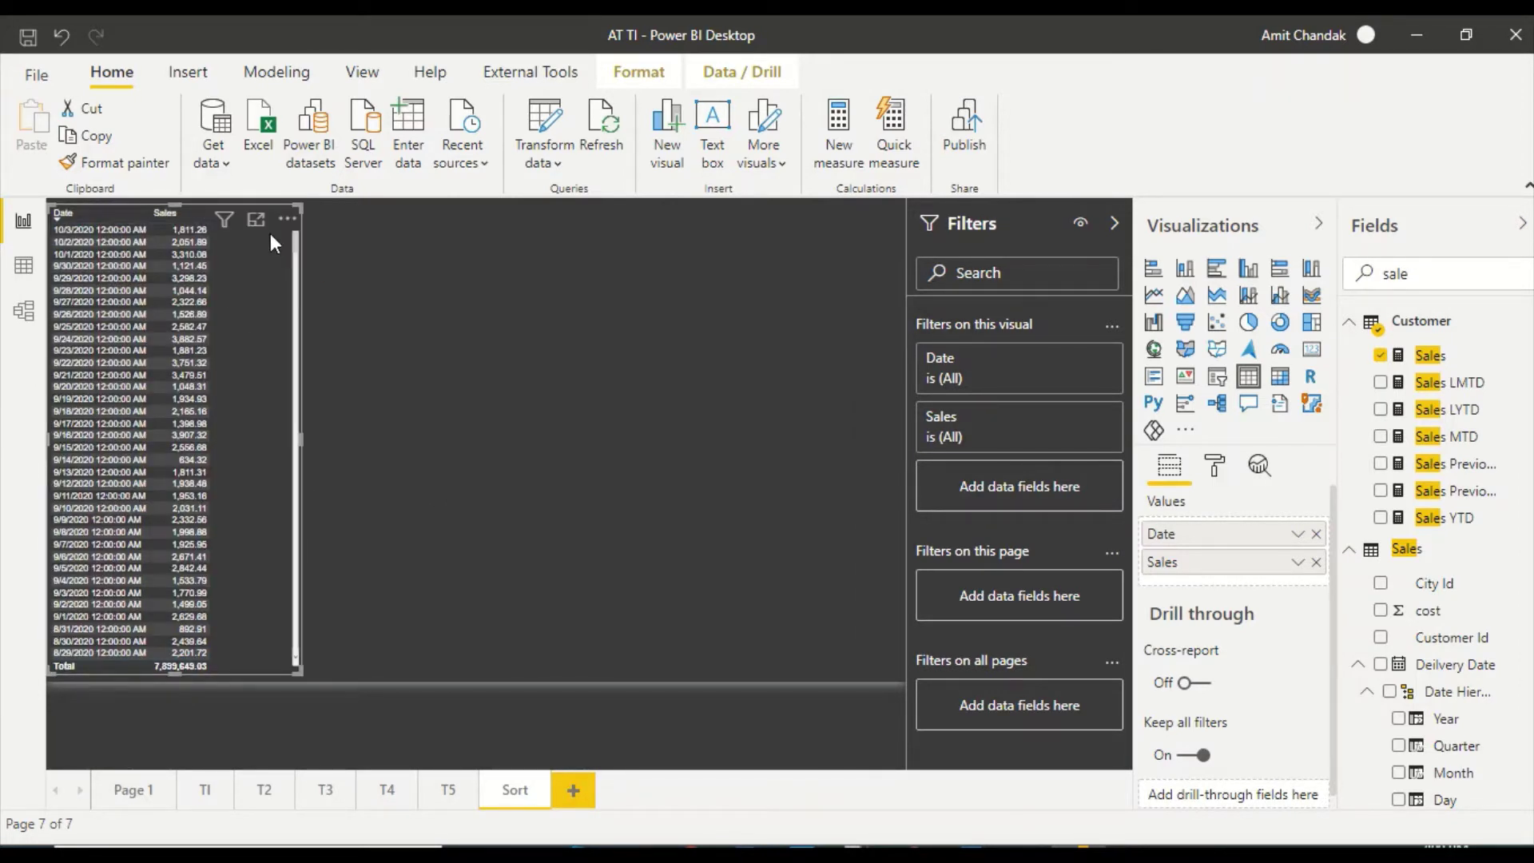
pyautogui.click(287, 218)
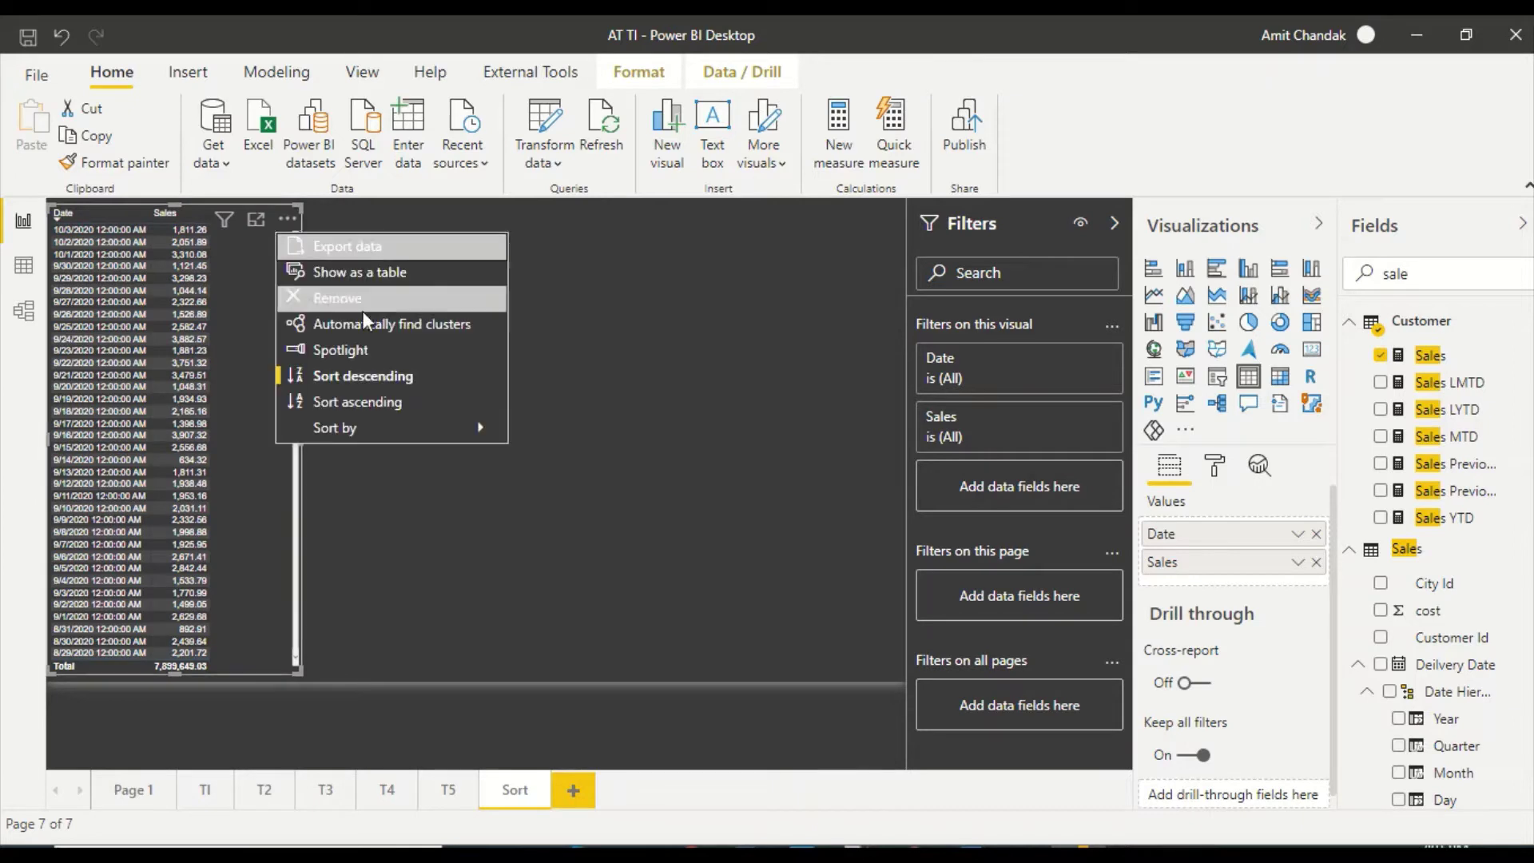
pyautogui.click(366, 381)
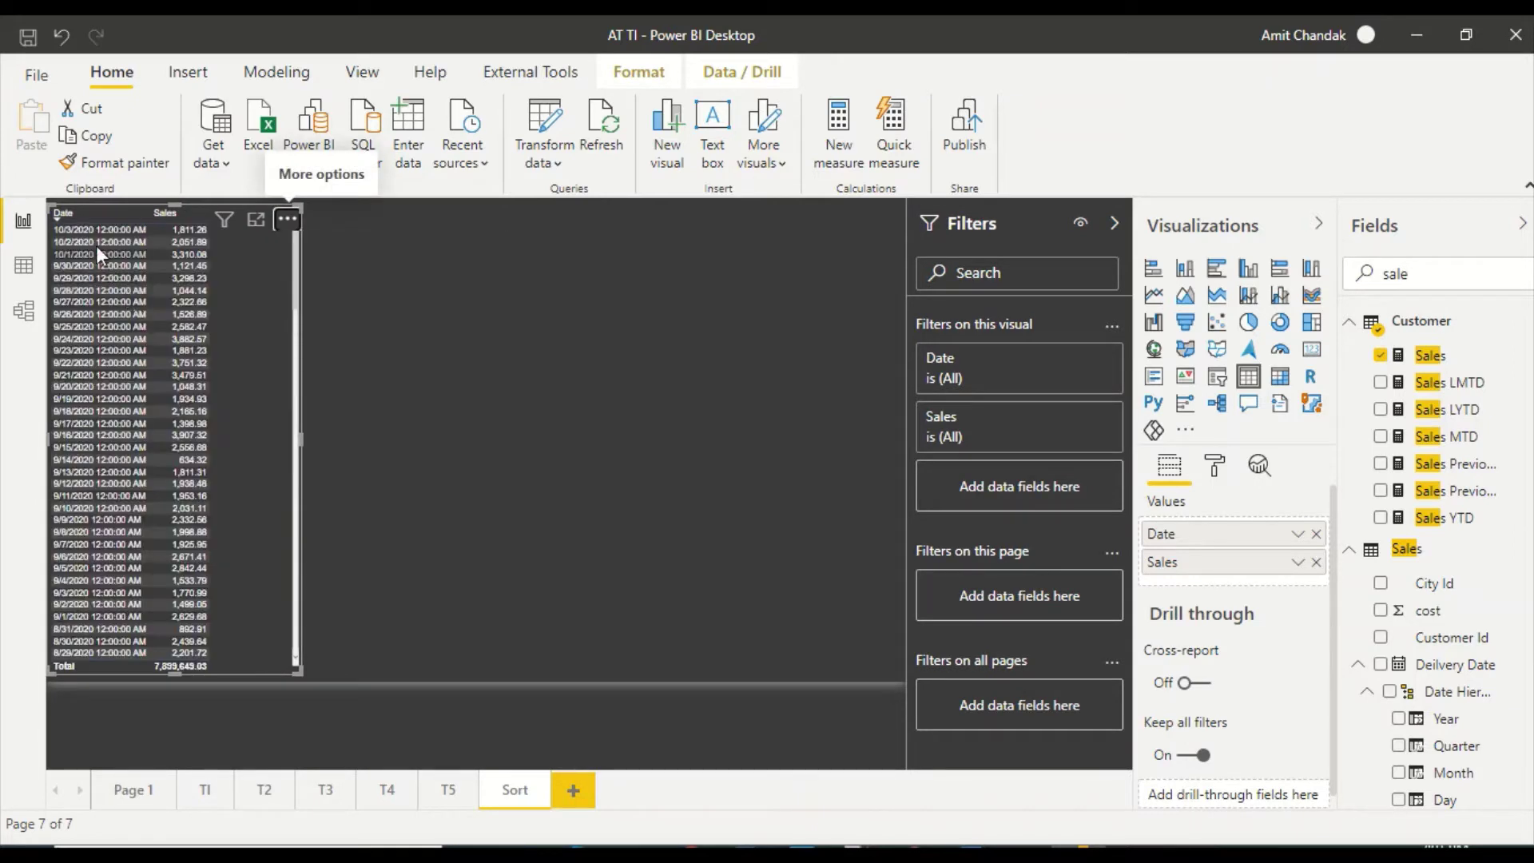
# - Switch the table visual to ascending order and sort it by Sales
pyautogui.click(287, 218)
pyautogui.click(353, 401)
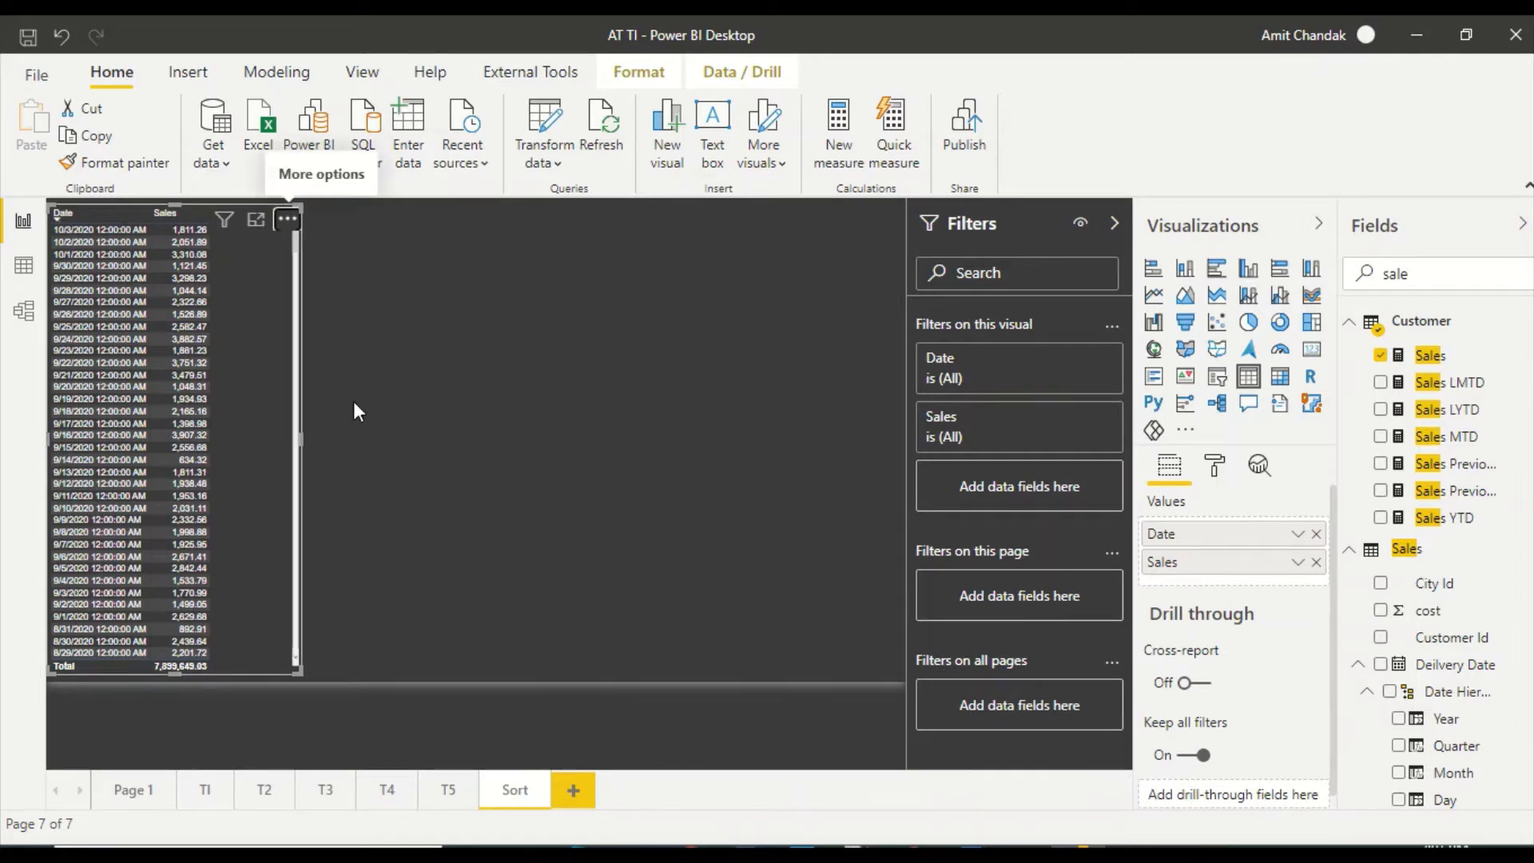
pyautogui.click(284, 220)
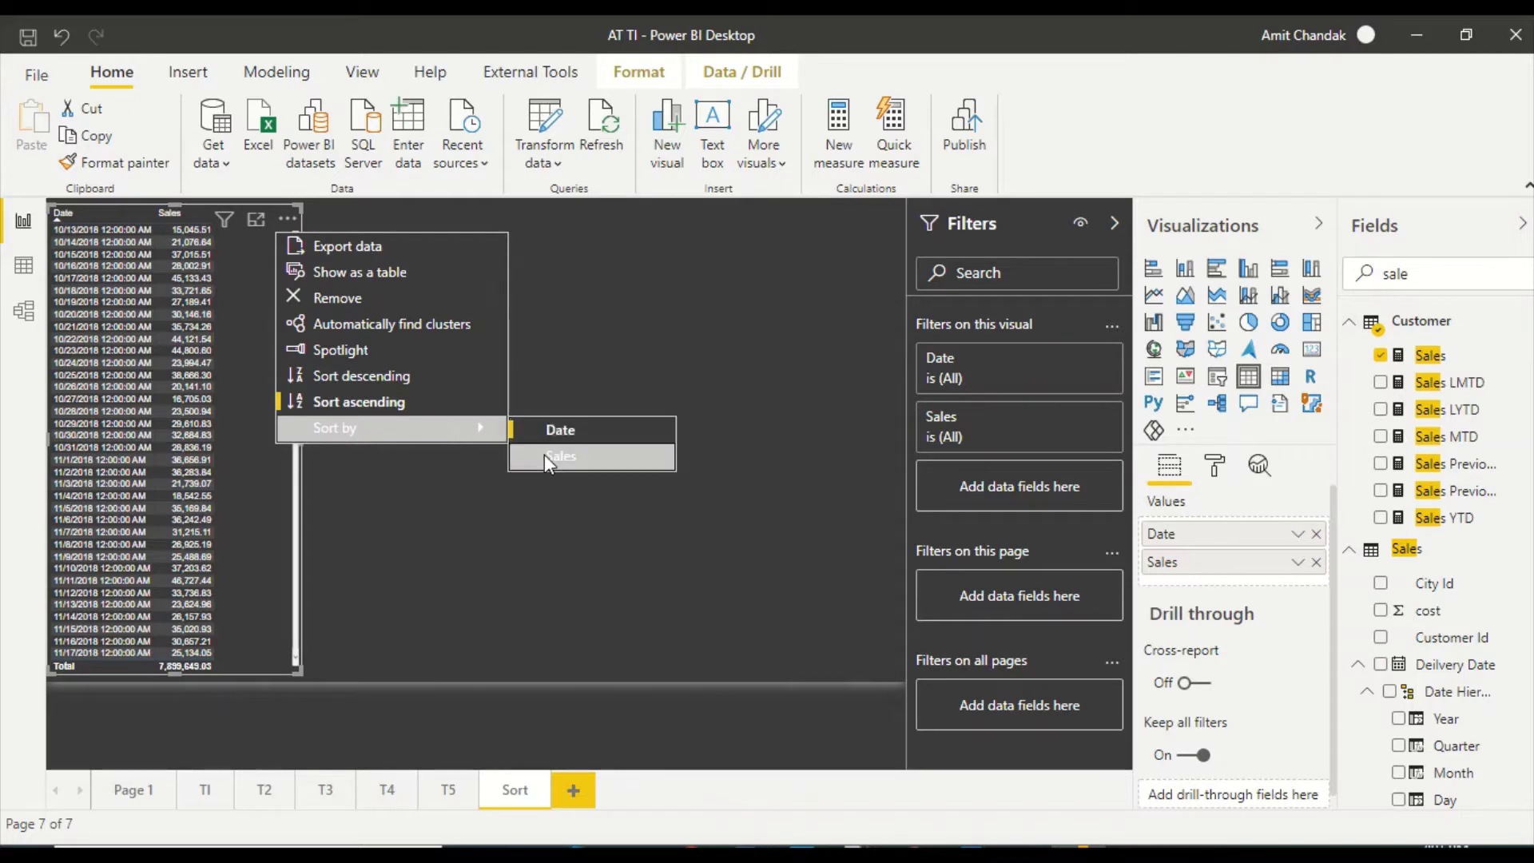
pyautogui.click(544, 454)
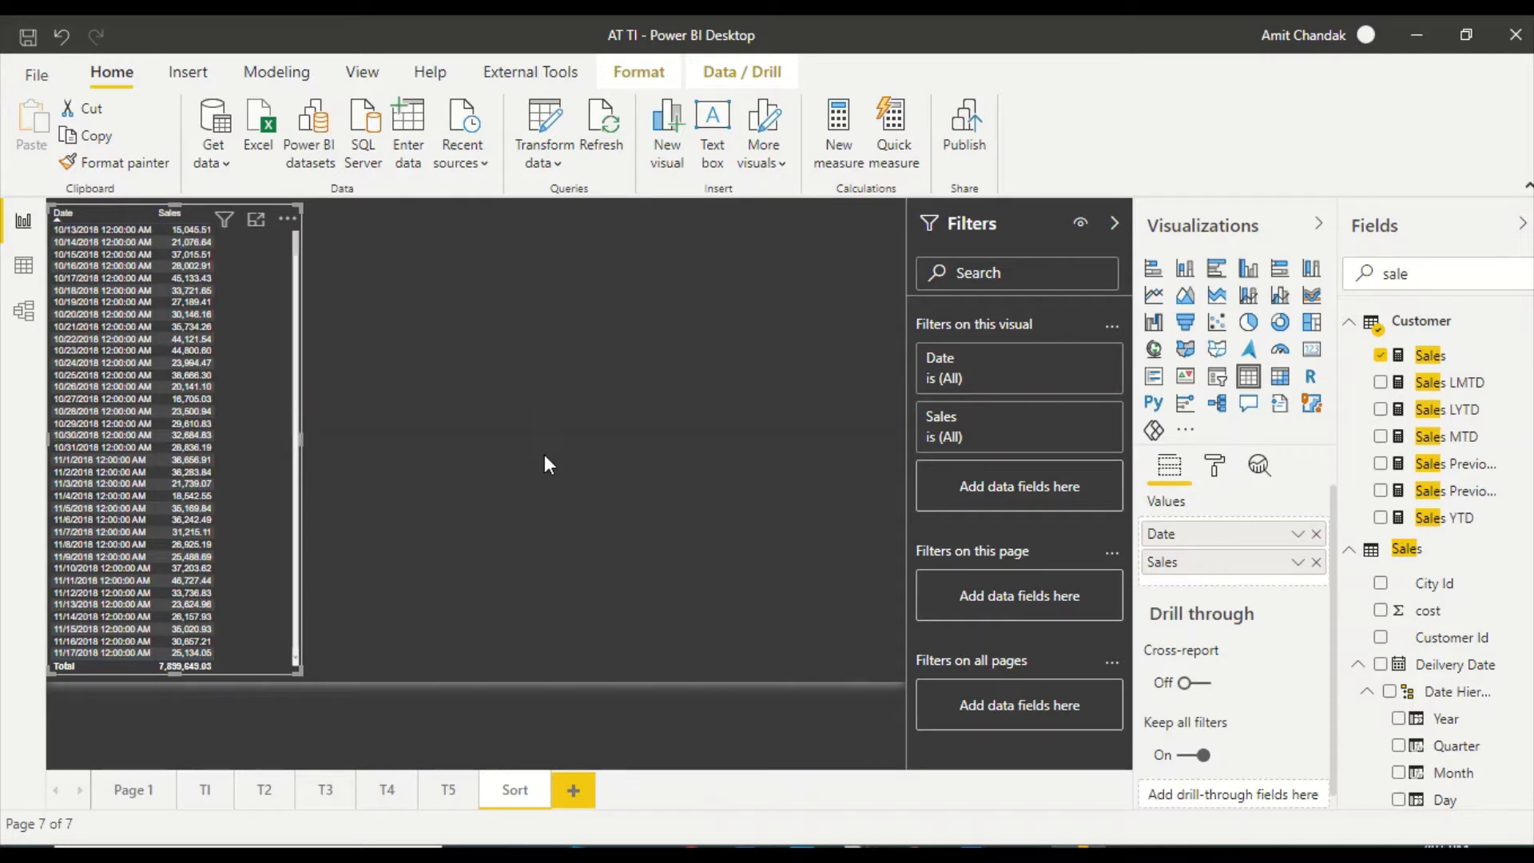
# - Sort the table visual by Date again and narrow it to fit its two columns
pyautogui.click(287, 219)
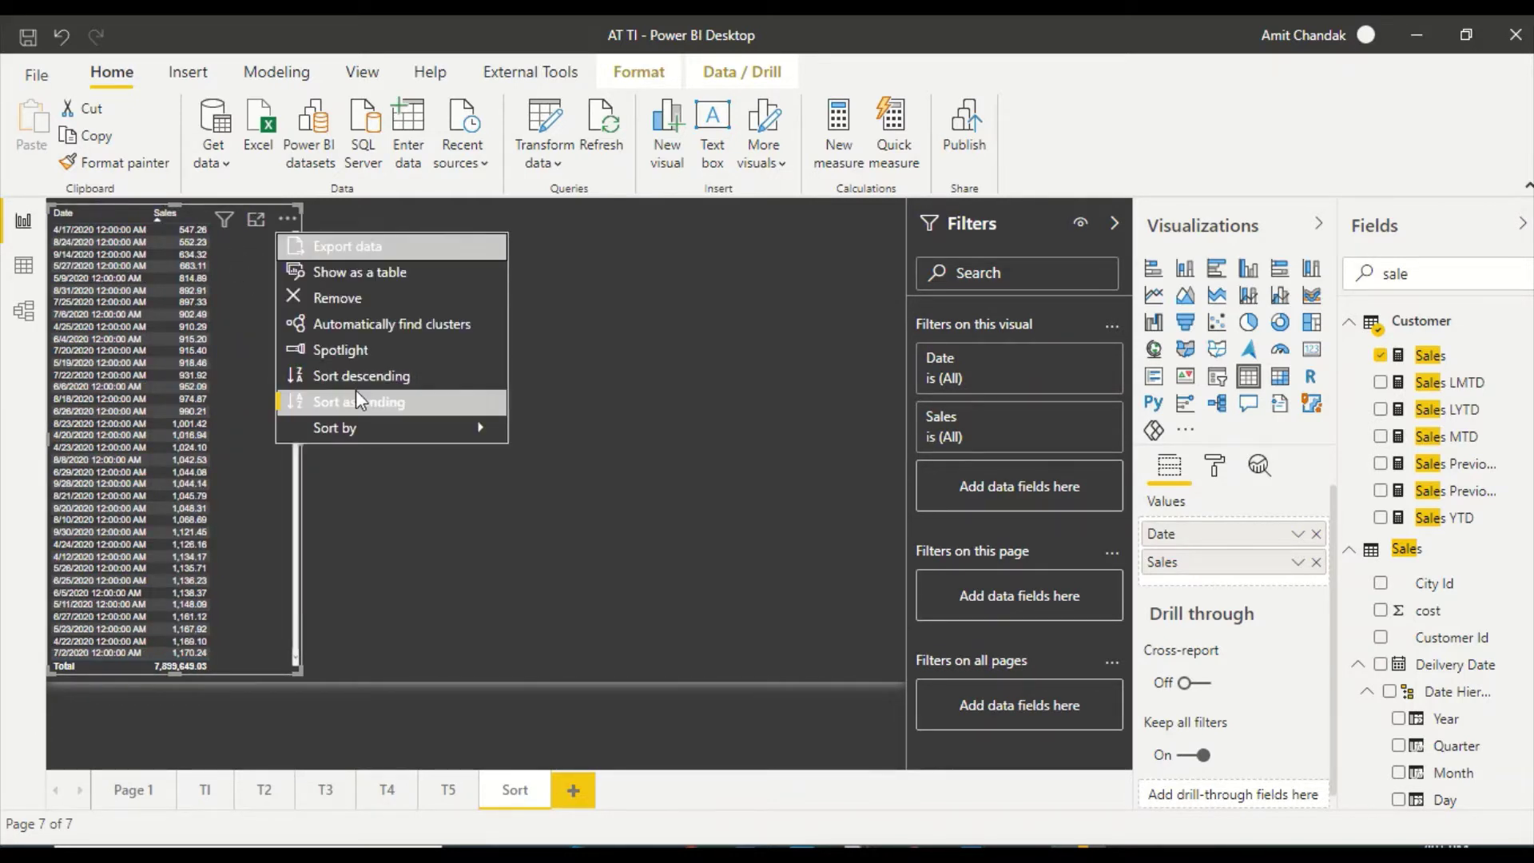
pyautogui.moveTo(400, 428)
pyautogui.click(544, 436)
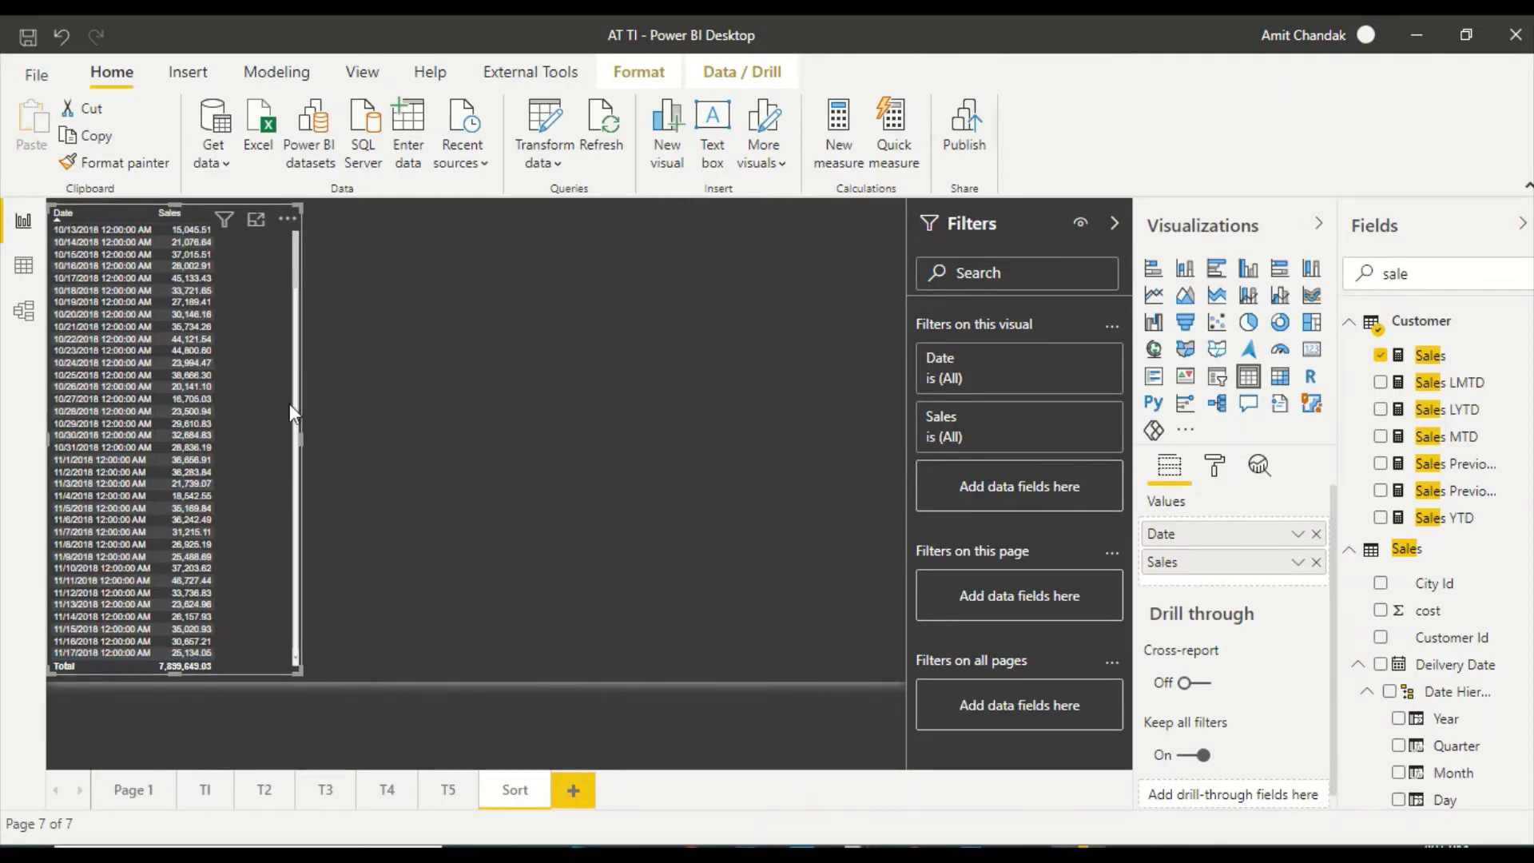
pyautogui.moveTo(302, 435); pyautogui.dragTo(257, 439)
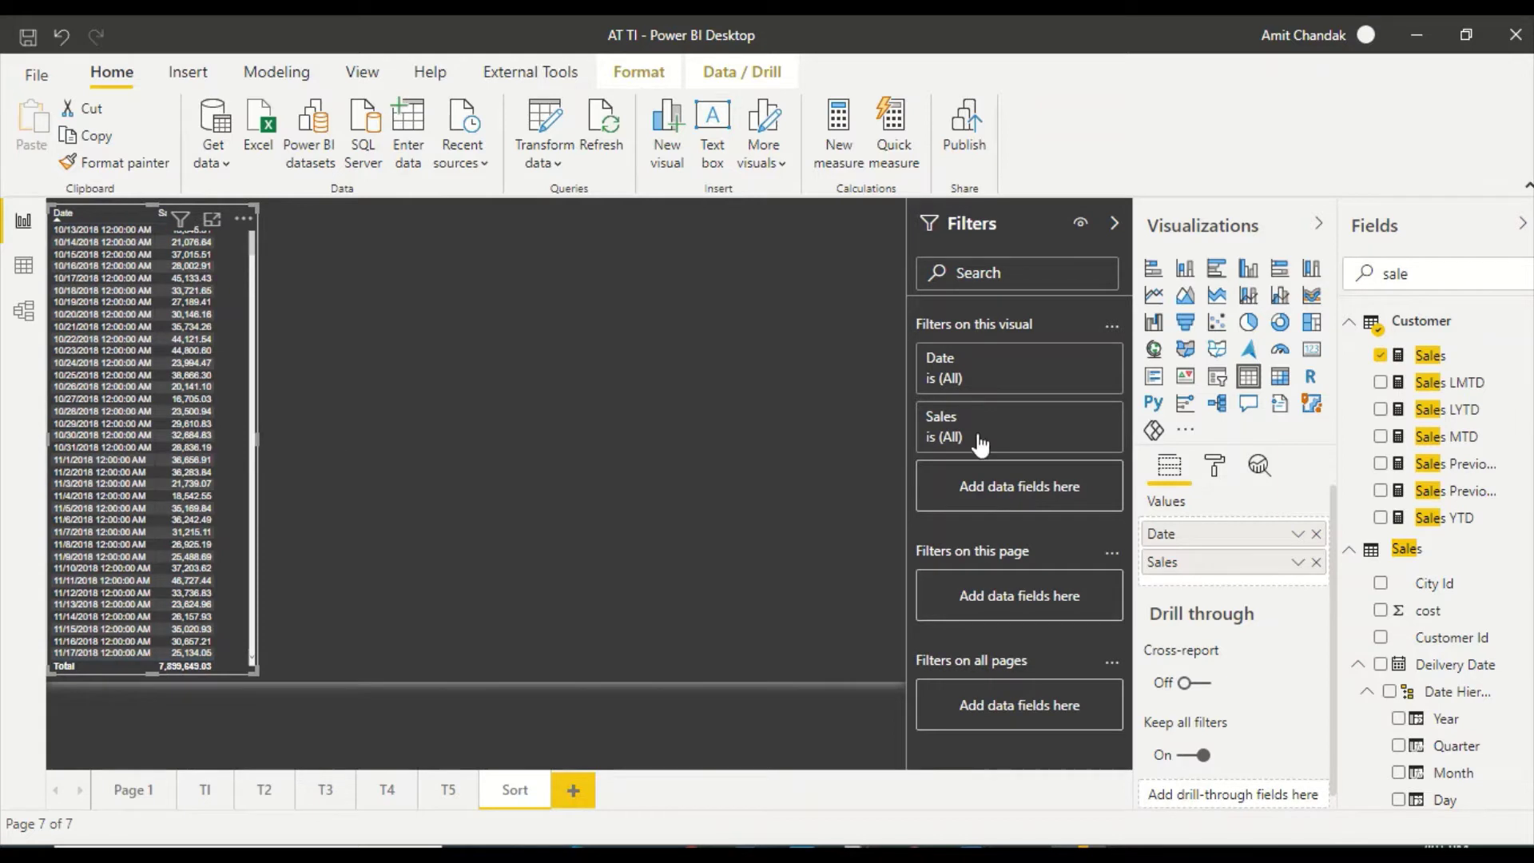
# - Clear the field search and examine the Date table's formula, especially the formats of the Month Year and Month Year sort columns
pyautogui.scroll(-2, 1438, 479)
pyautogui.scroll(2, 1412, 359)
pyautogui.doubleClick(1401, 274)
pyautogui.press('BackSpace')
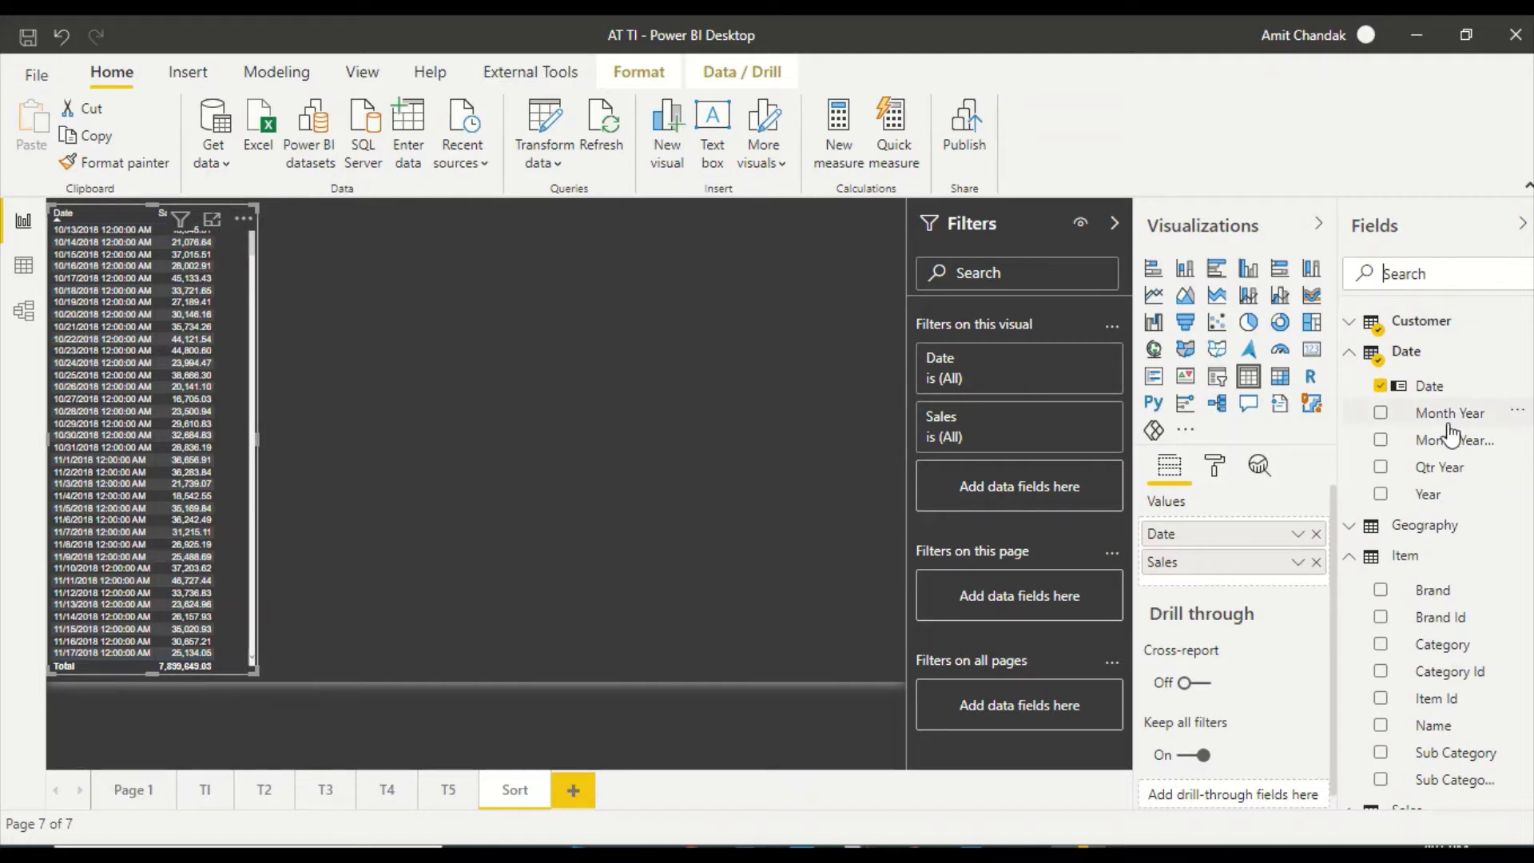
pyautogui.click(1422, 386)
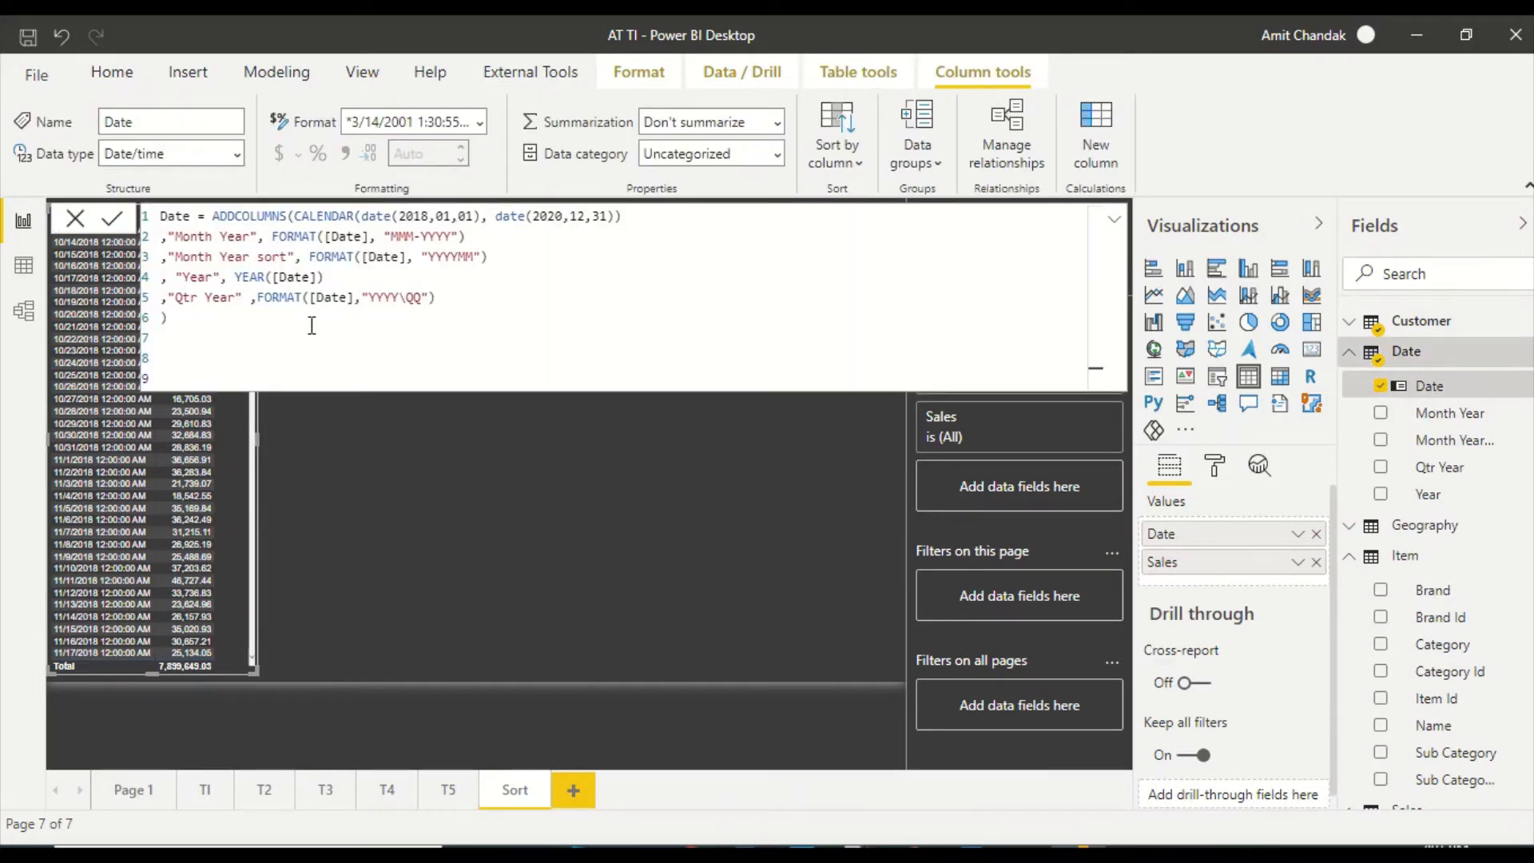
pyautogui.doubleClick(448, 256)
pyautogui.doubleClick(412, 235)
pyautogui.click(1118, 225)
pyautogui.click(1111, 221)
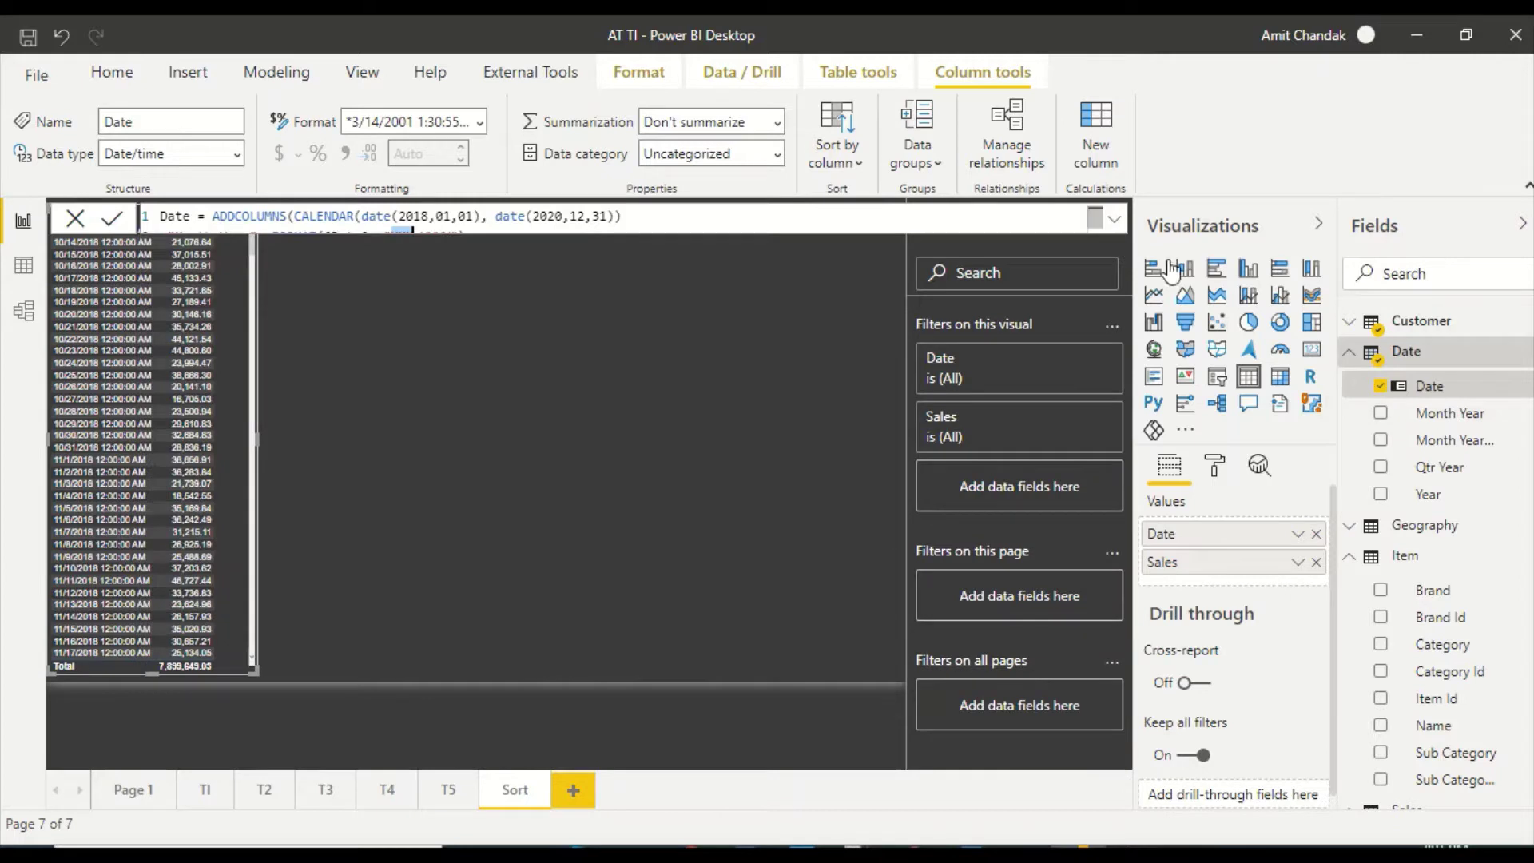
pyautogui.click(653, 400)
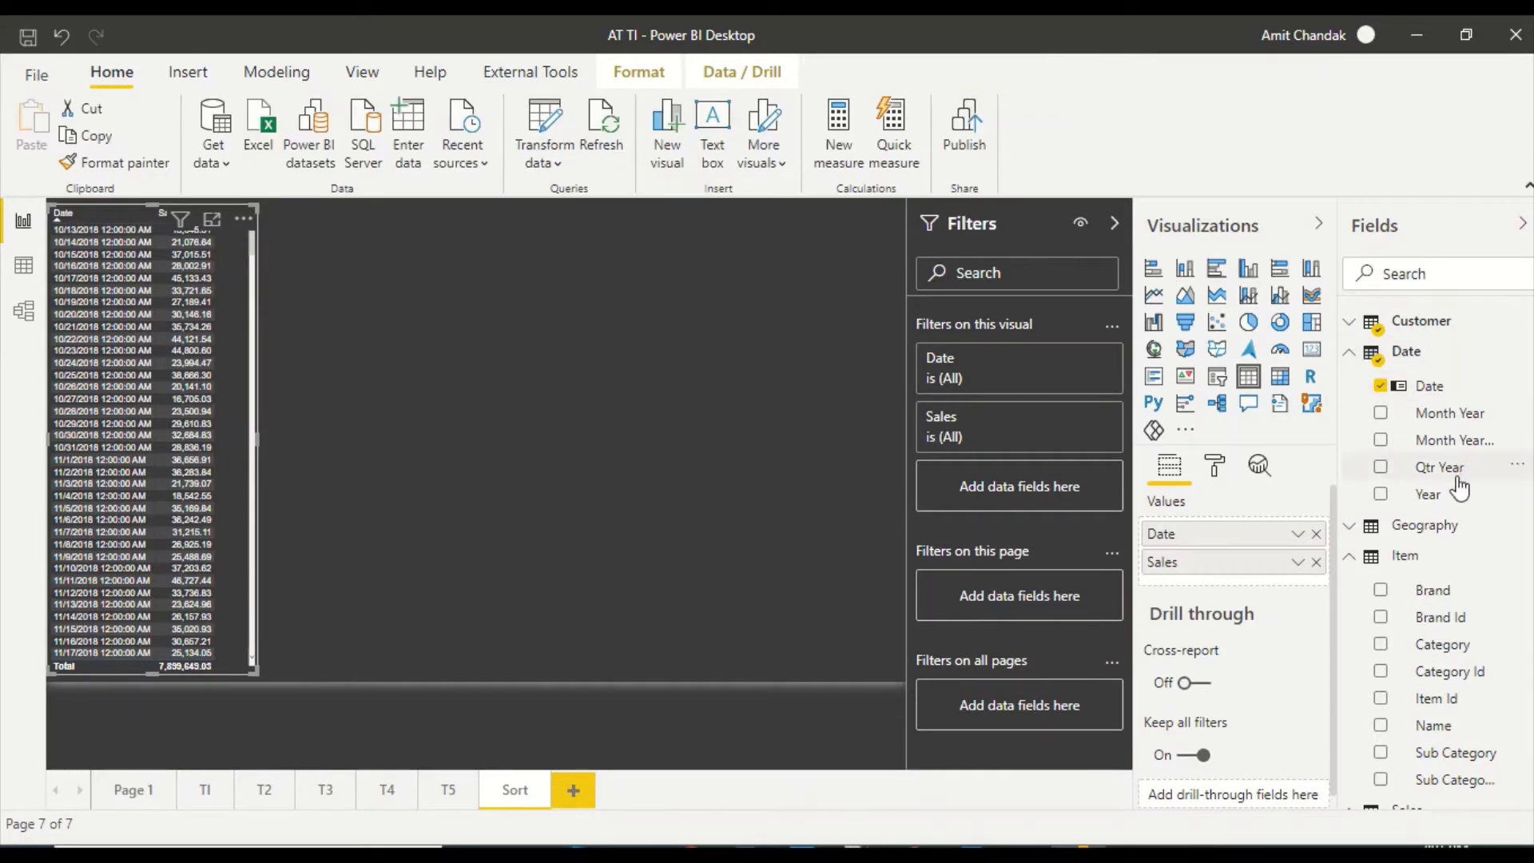
# - Create a second table visual from the Date table's Month Year field and add the Sales measure to it
pyautogui.click(1465, 419)
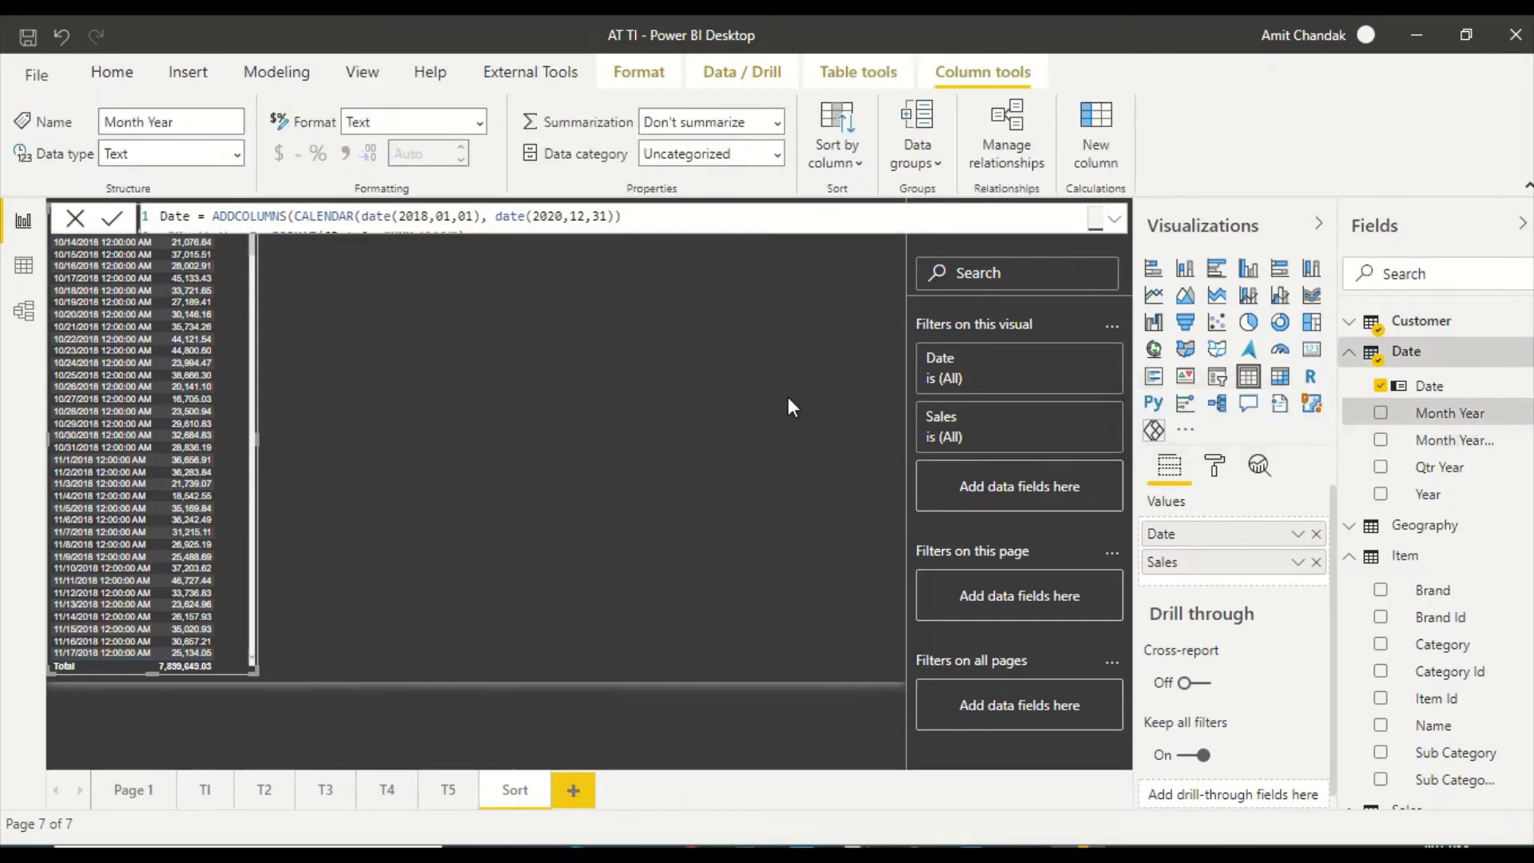
pyautogui.moveTo(1450, 413); pyautogui.dragTo(528, 319)
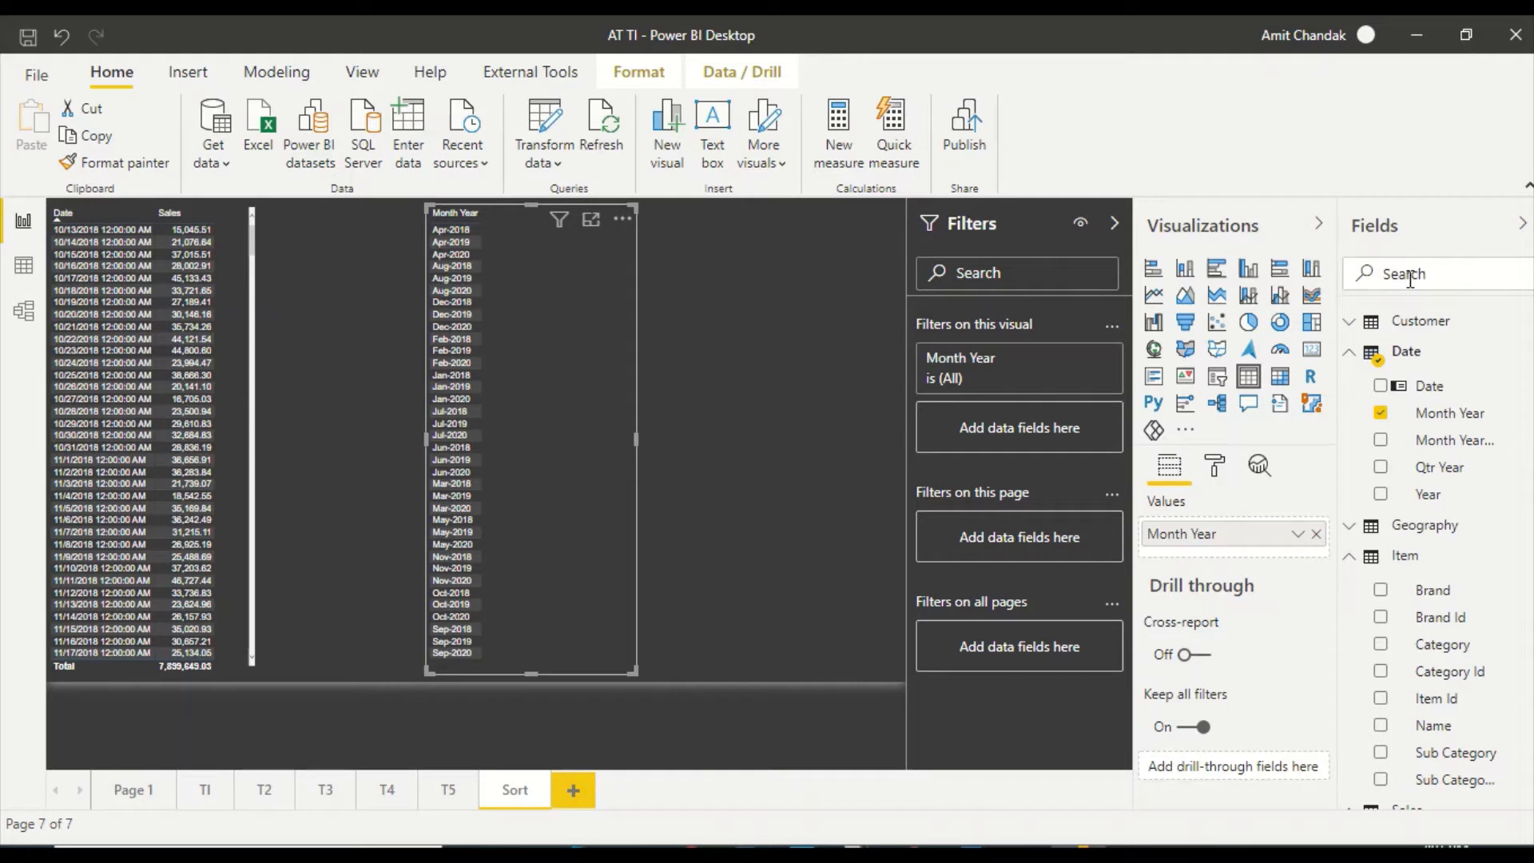
pyautogui.write('sal')
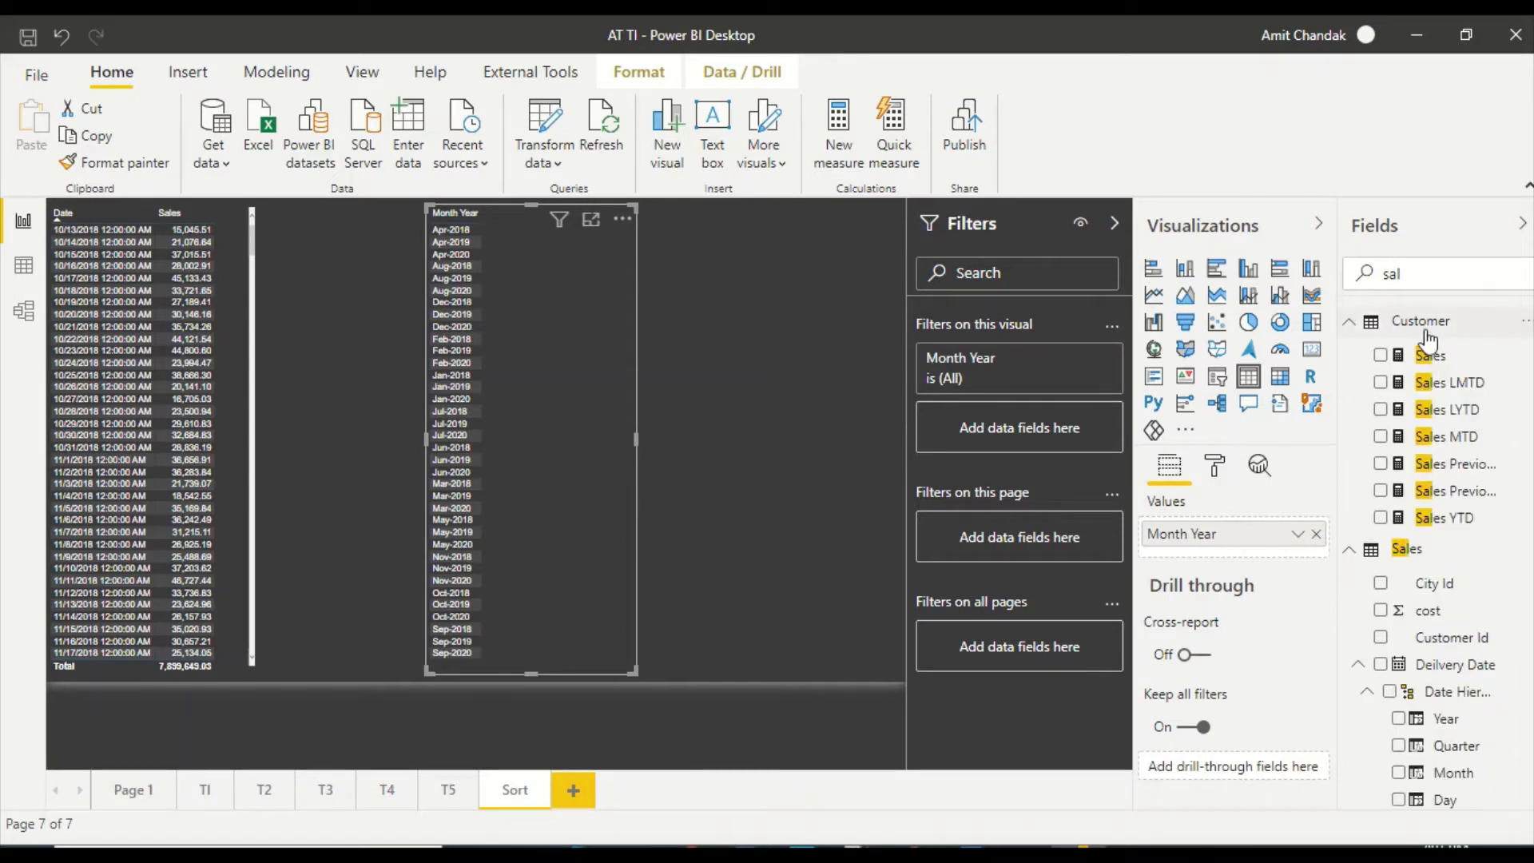
pyautogui.moveTo(1427, 356); pyautogui.dragTo(586, 286)
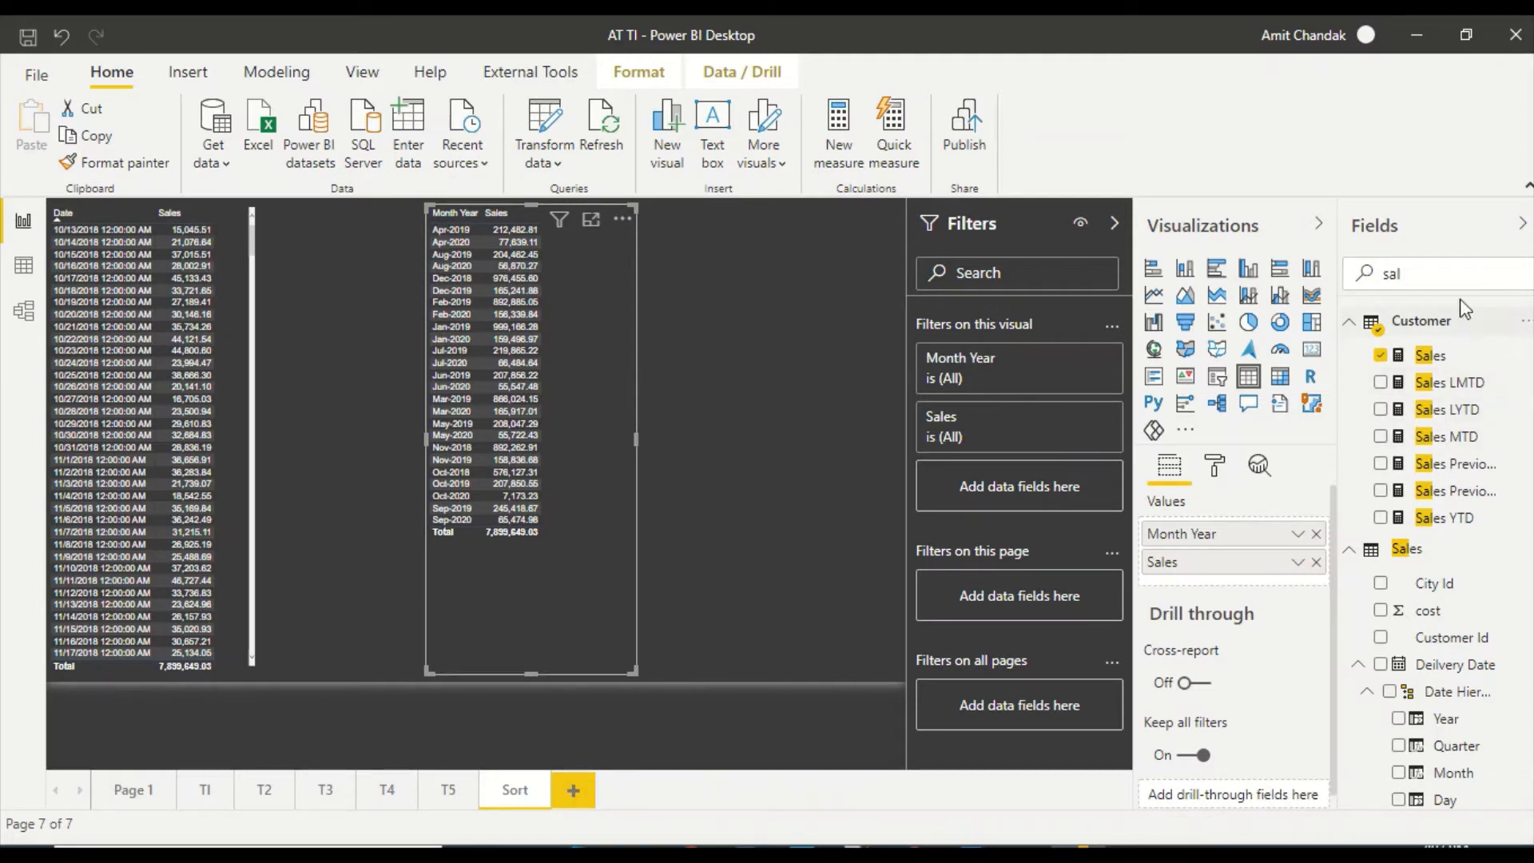
# - Clear the field search, check the YYYYMM format in the Date formula, and set the Month Year column to sort by Month Year sort
pyautogui.doubleClick(1416, 279)
pyautogui.press('BackSpace')
pyautogui.click(1449, 415)
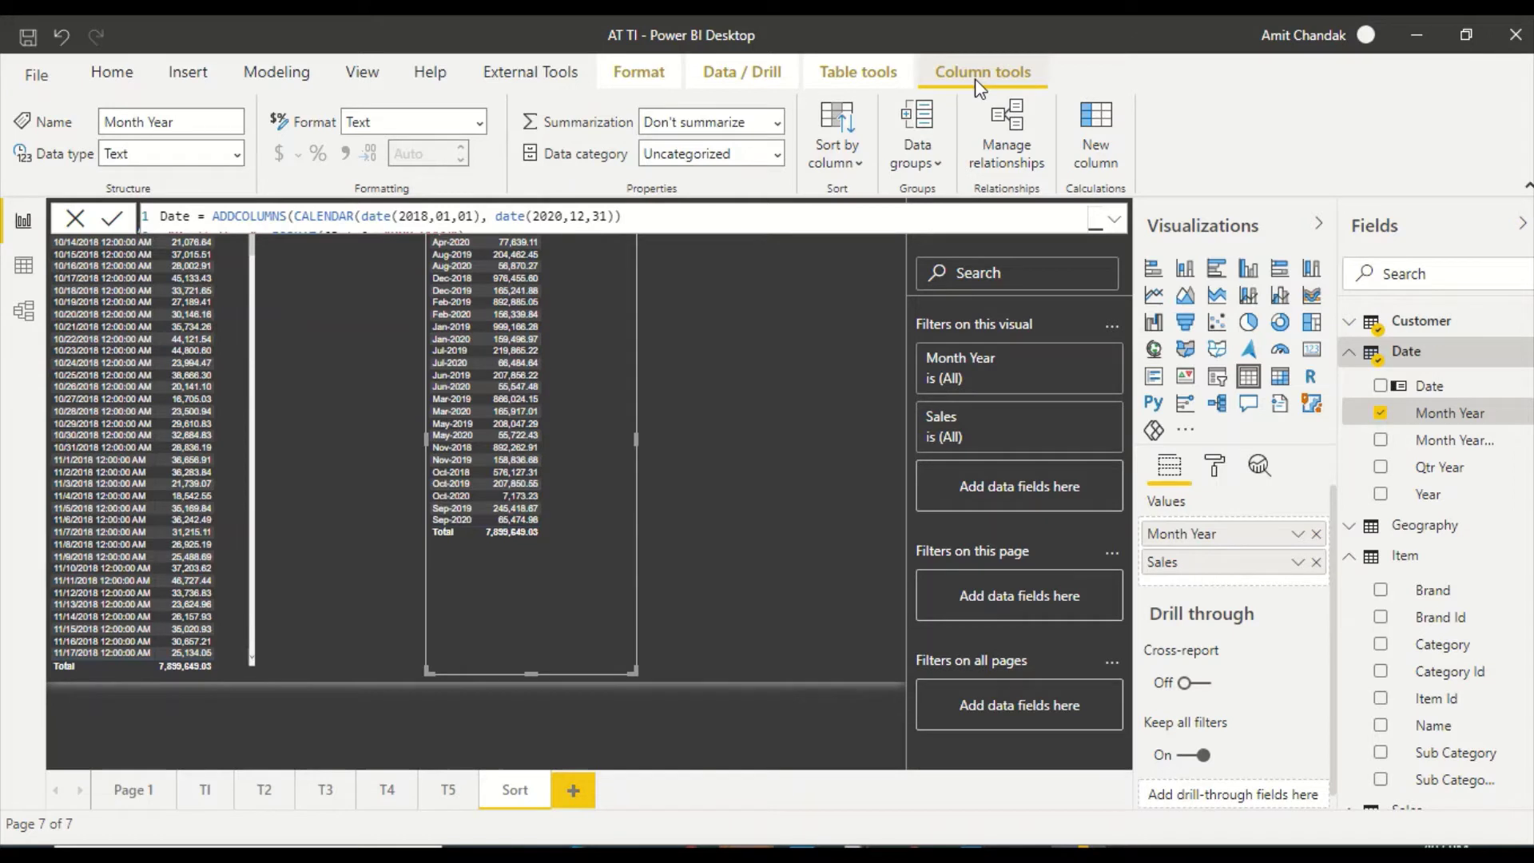
pyautogui.click(839, 161)
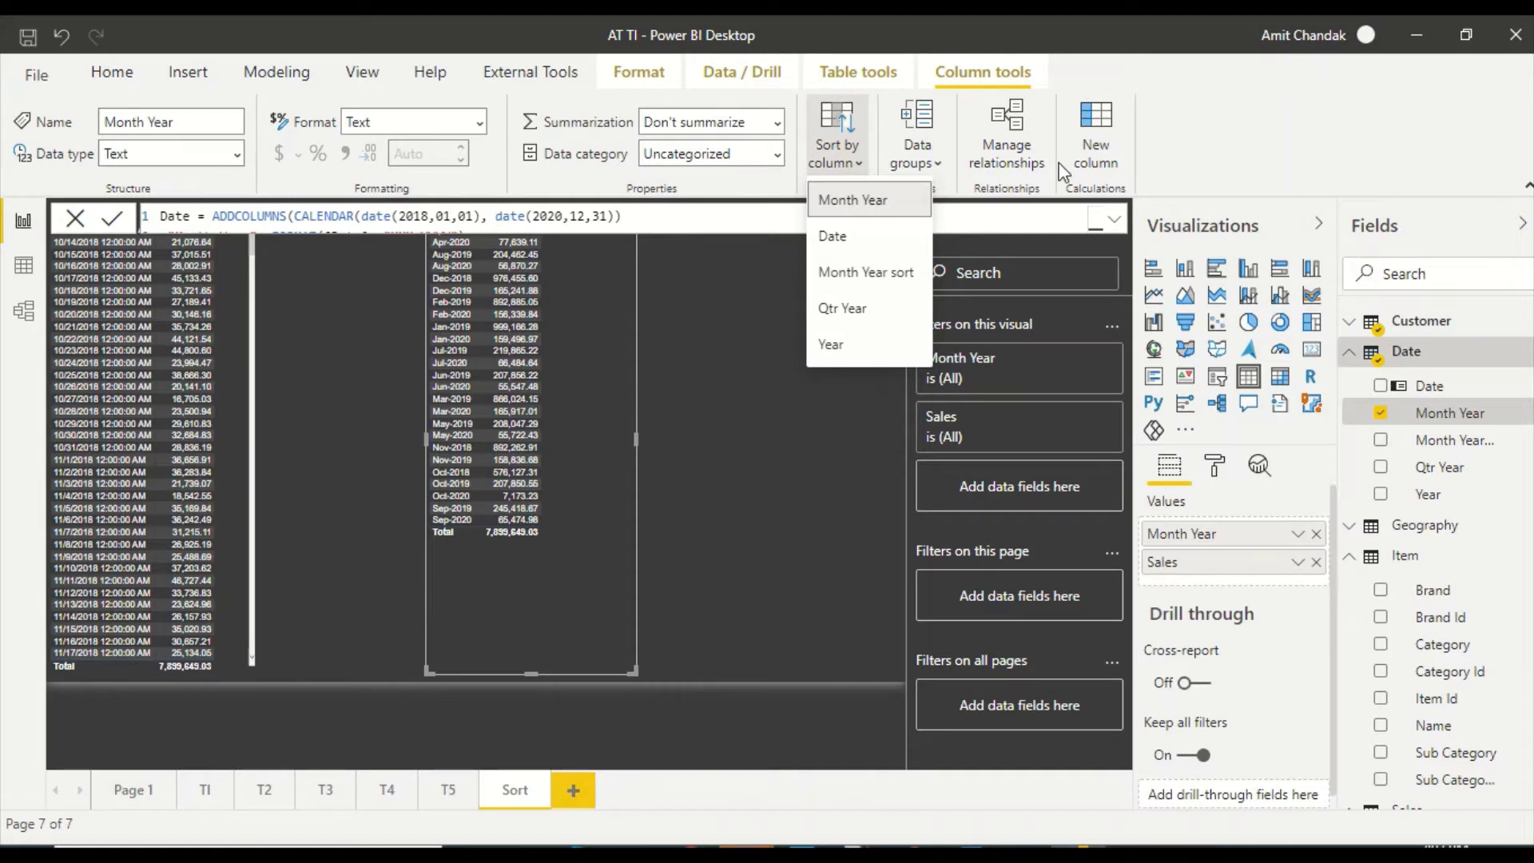
pyautogui.click(1113, 219)
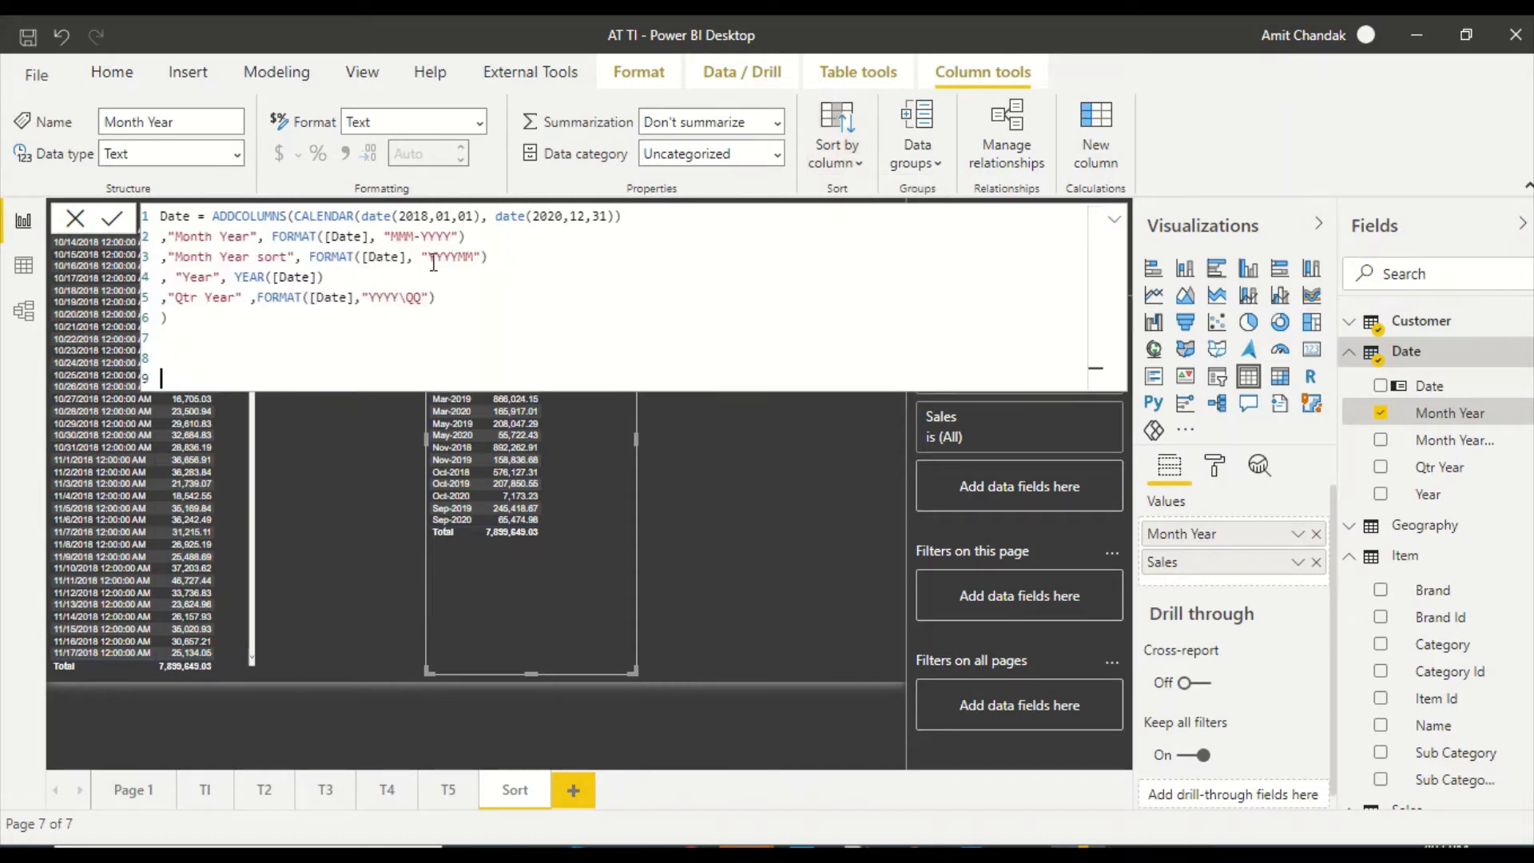
pyautogui.doubleClick(445, 257)
pyautogui.click(827, 156)
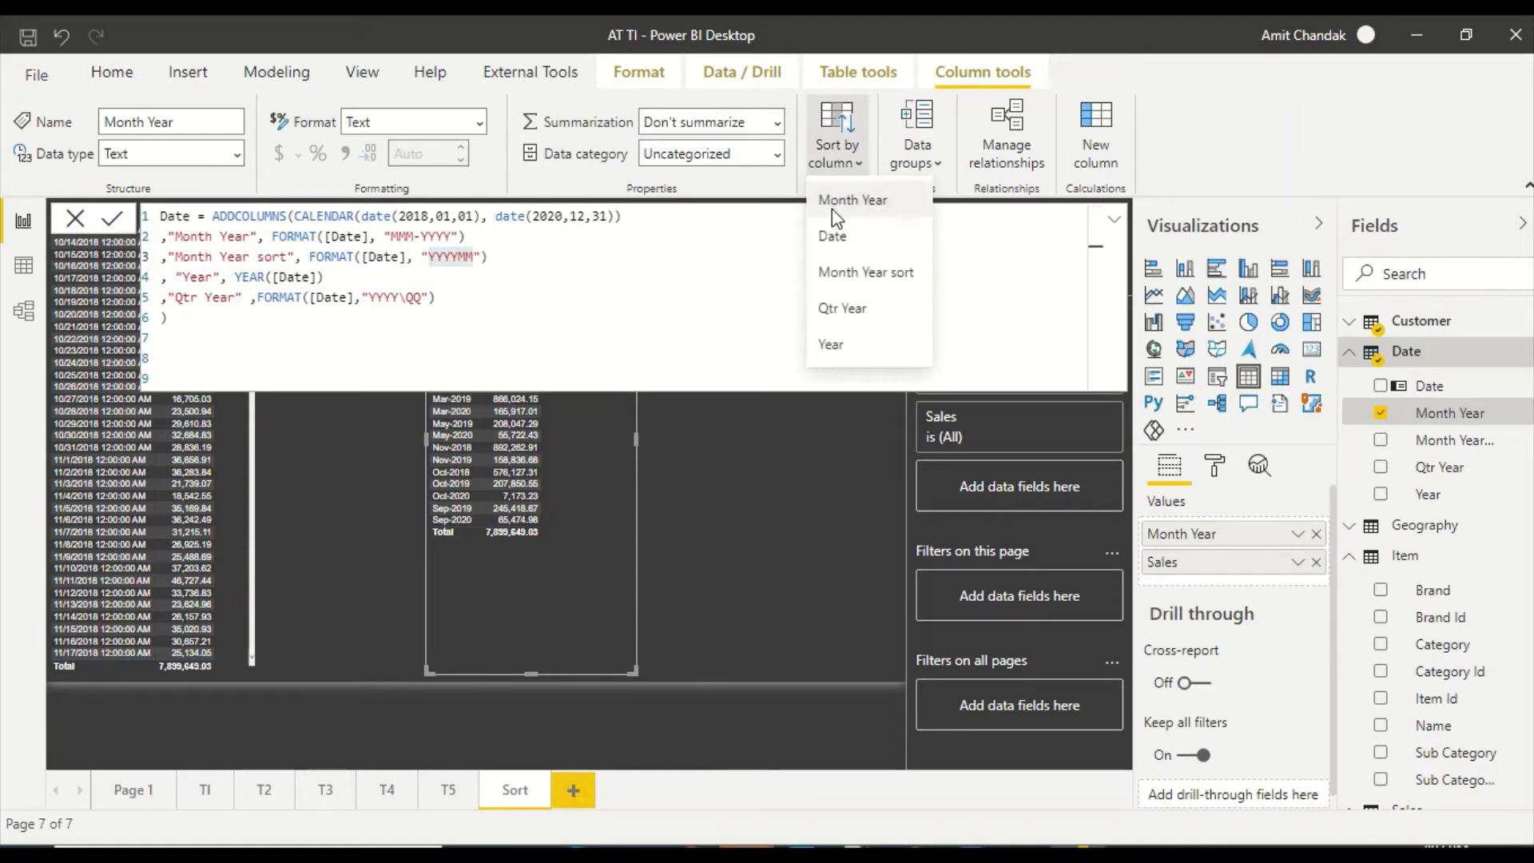
pyautogui.click(828, 275)
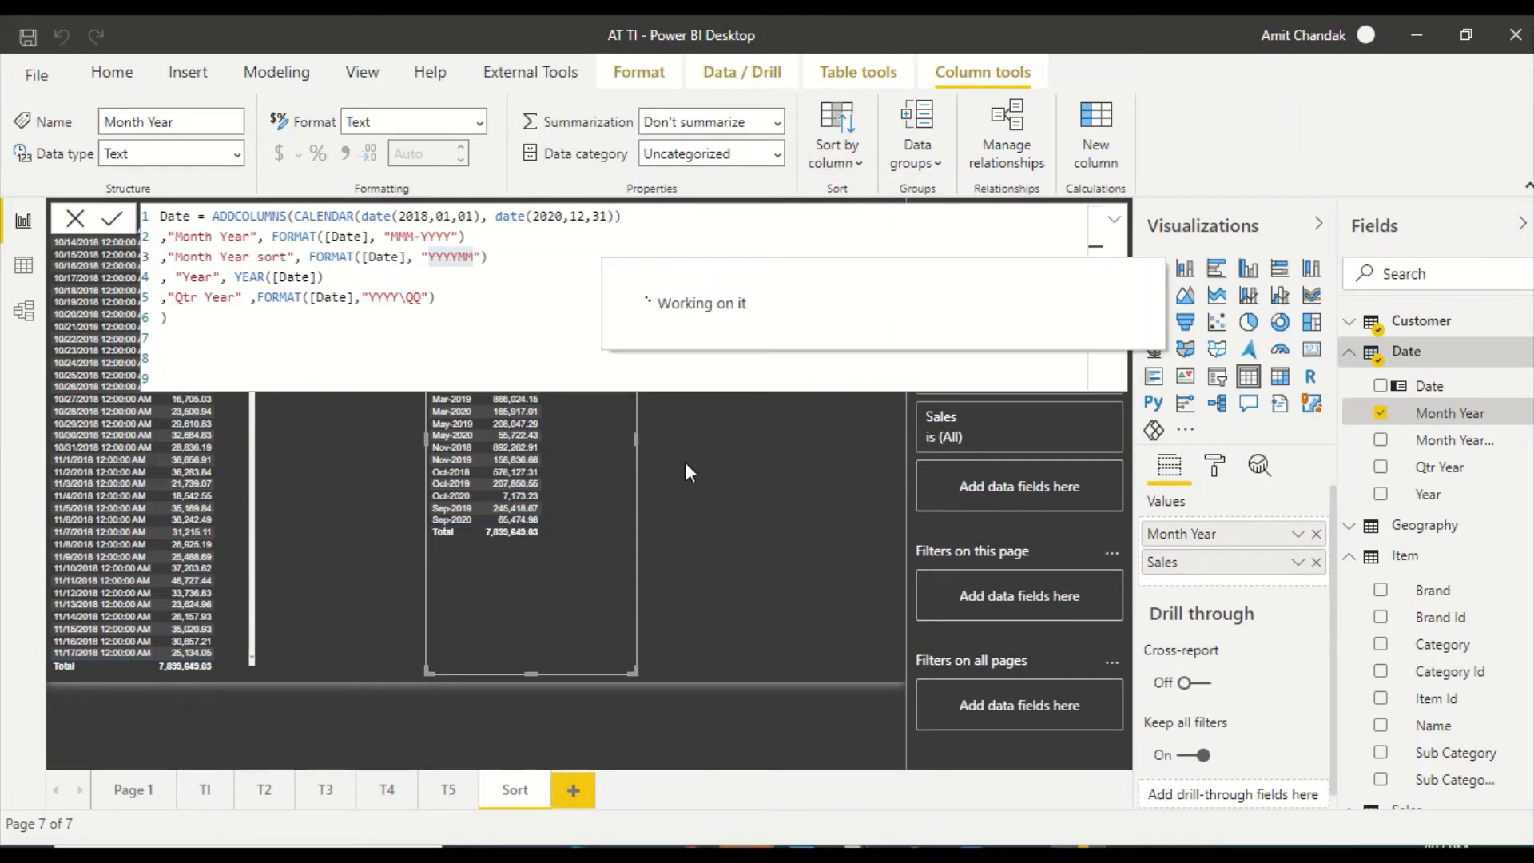
# - Move the Month Year sales table next to the Date table and convert it to a matrix
pyautogui.click(761, 490)
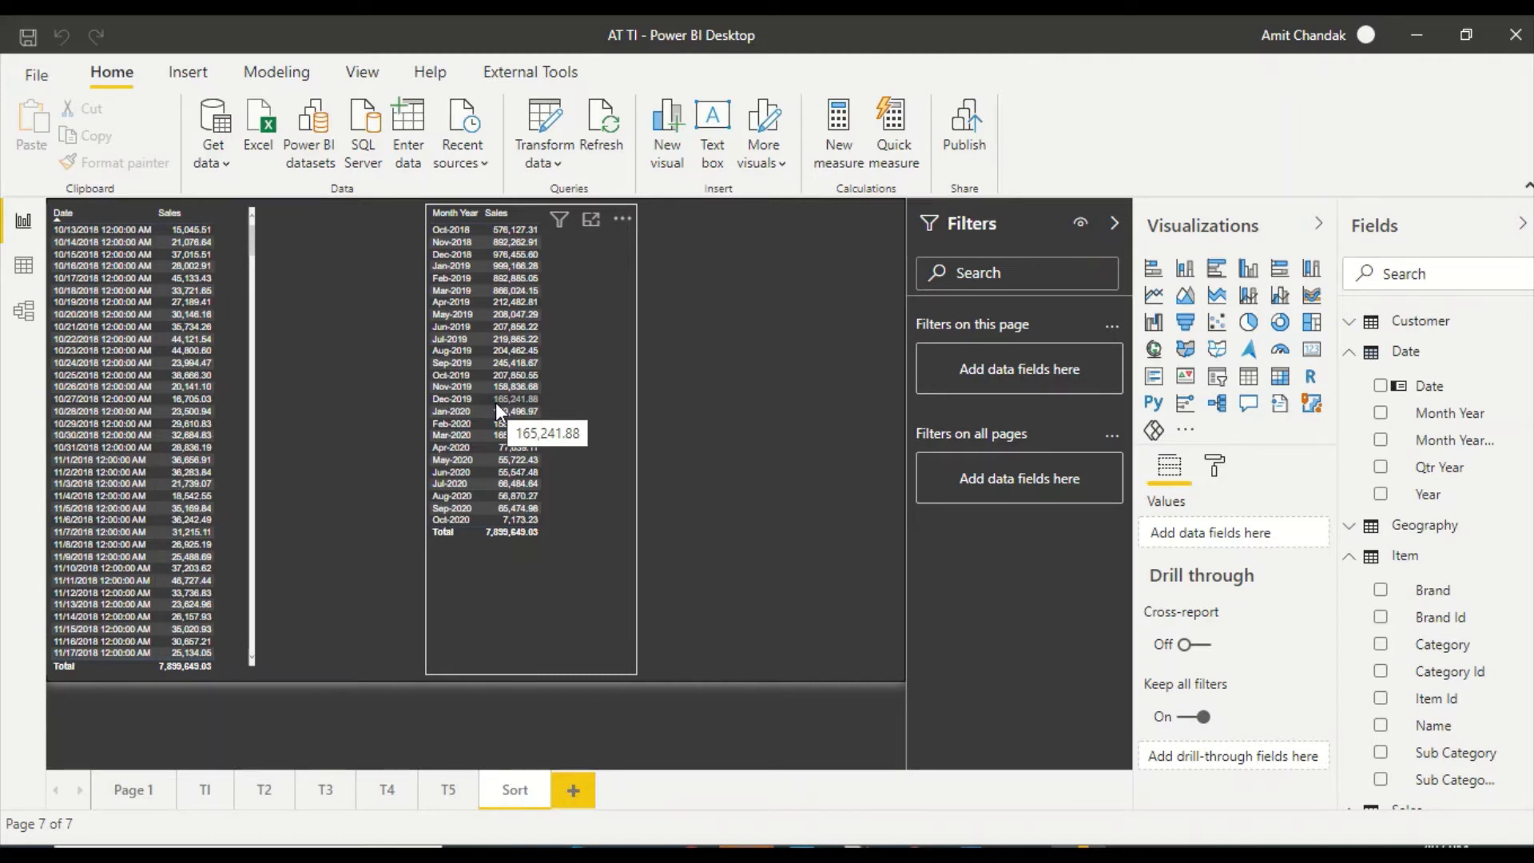
pyautogui.moveTo(560, 404); pyautogui.dragTo(424, 406)
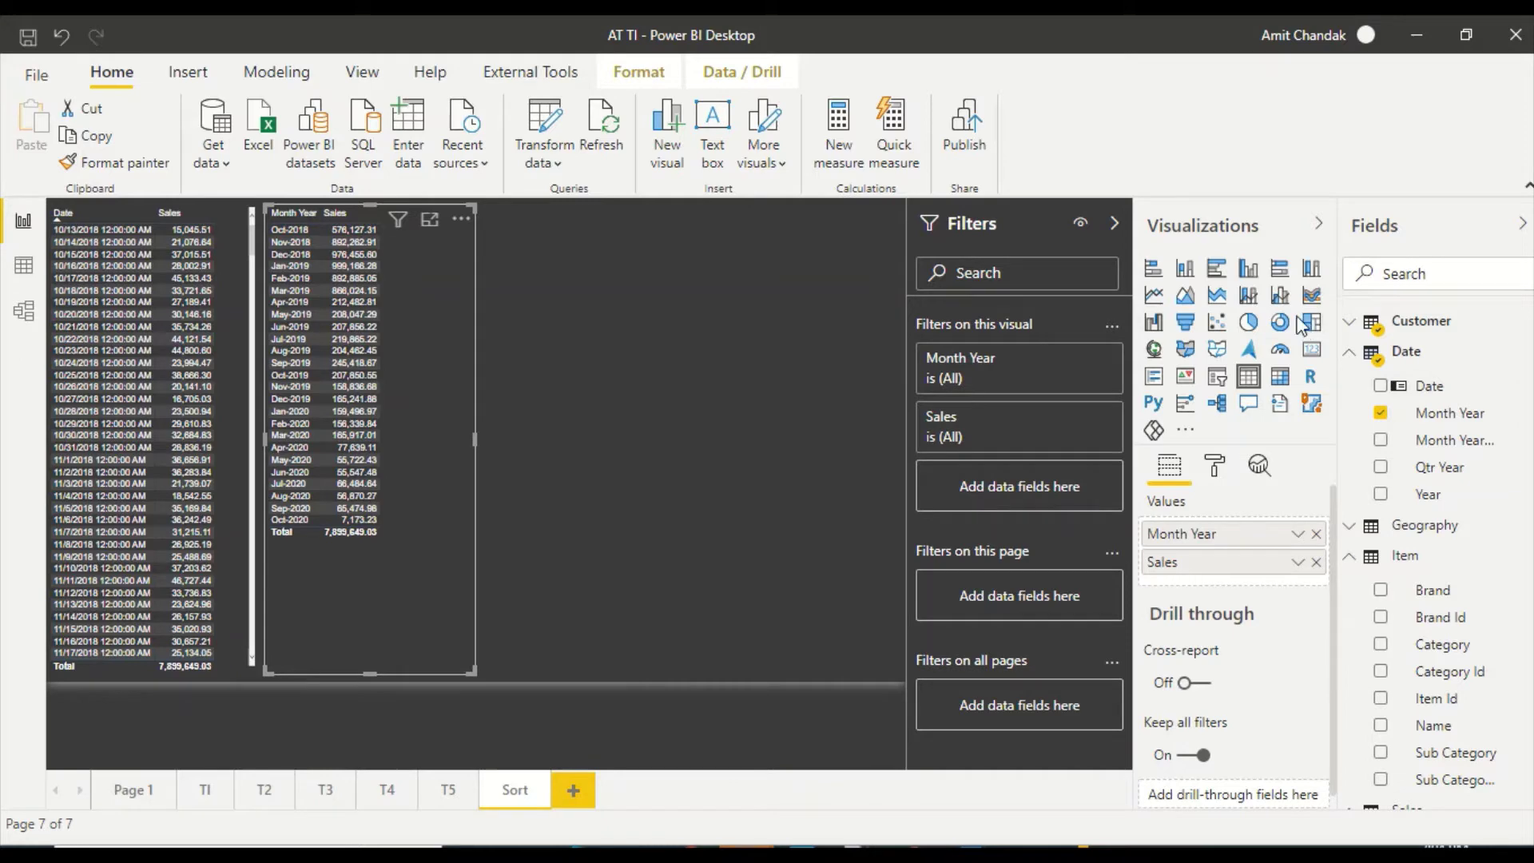
pyautogui.click(1280, 385)
pyautogui.moveTo(450, 512); pyautogui.dragTo(475, 461)
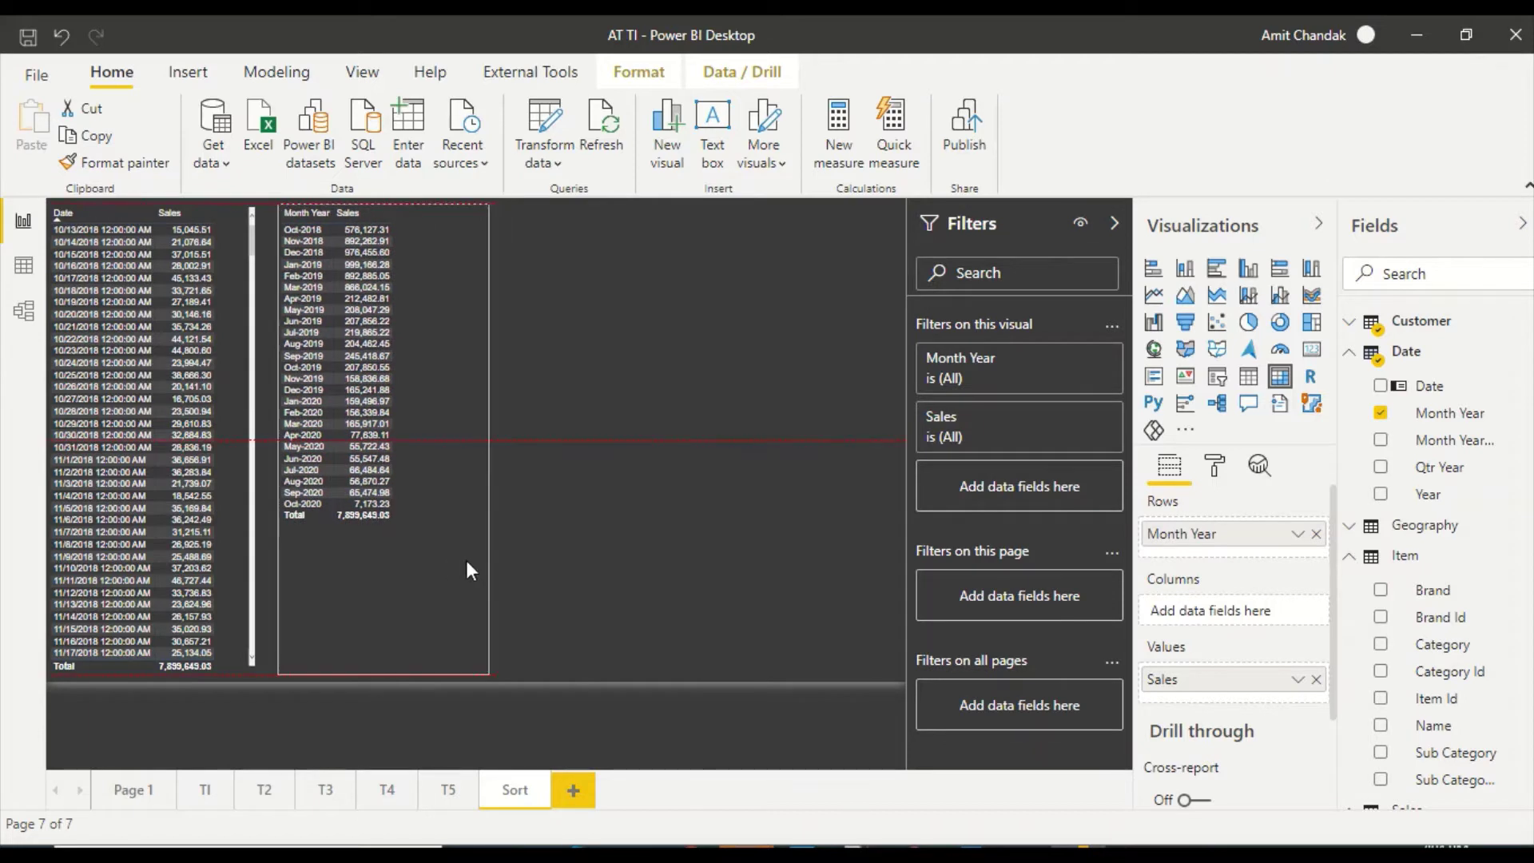
# - Add a new matrix visual beside the Month Year matrix, making it wider and shorter
pyautogui.click(734, 463)
pyautogui.click(1280, 376)
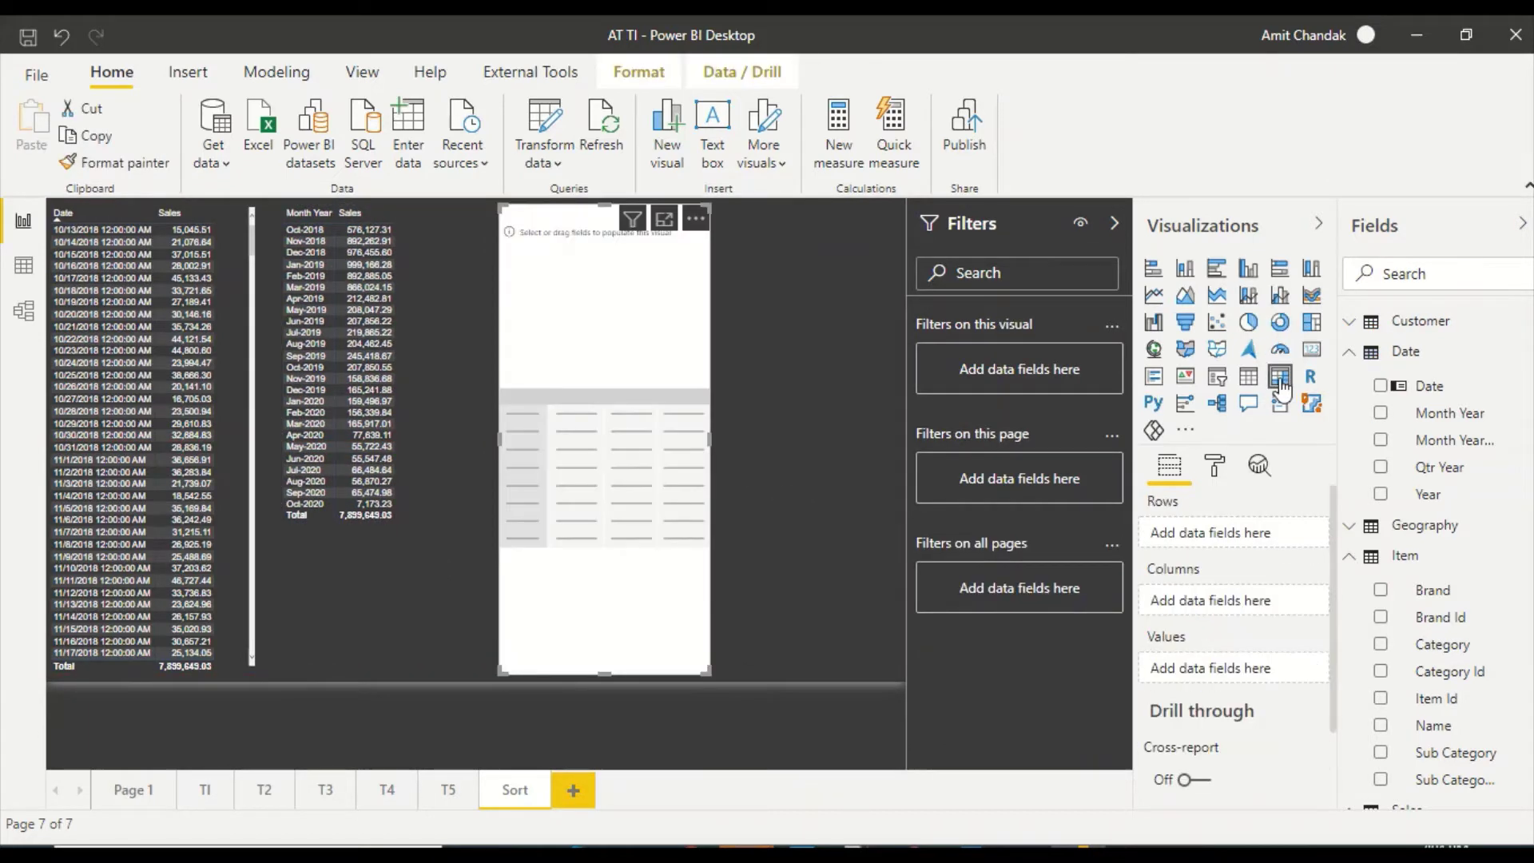
pyautogui.moveTo(631, 332); pyautogui.dragTo(640, 340)
pyautogui.moveTo(710, 681); pyautogui.dragTo(870, 602)
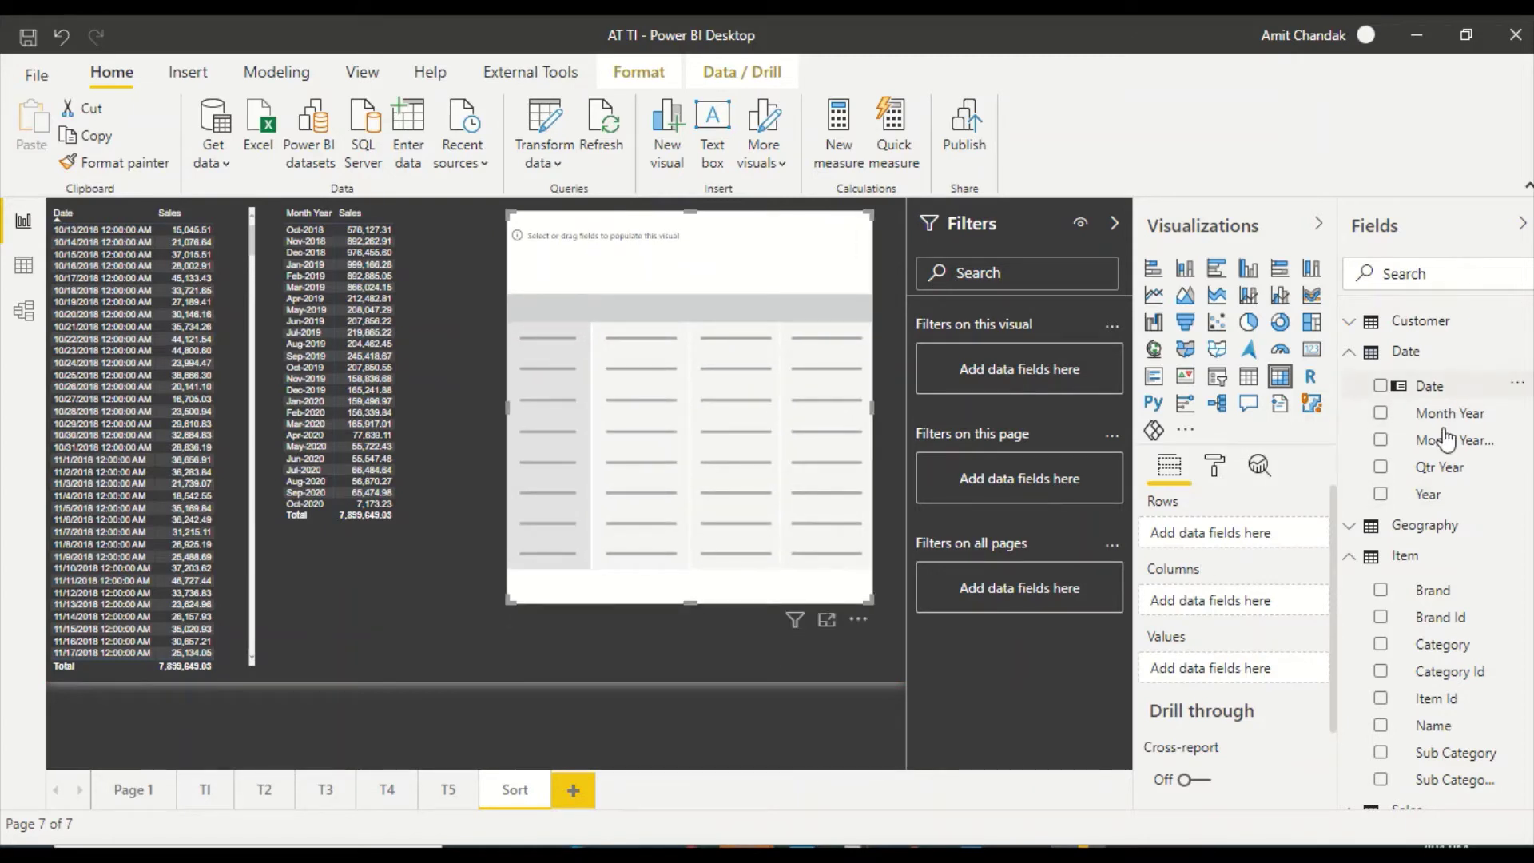
# - Put the Date table's Year field in the new matrix's columns and the Item table's Category field in its rows
pyautogui.moveTo(1428, 501); pyautogui.dragTo(1227, 611)
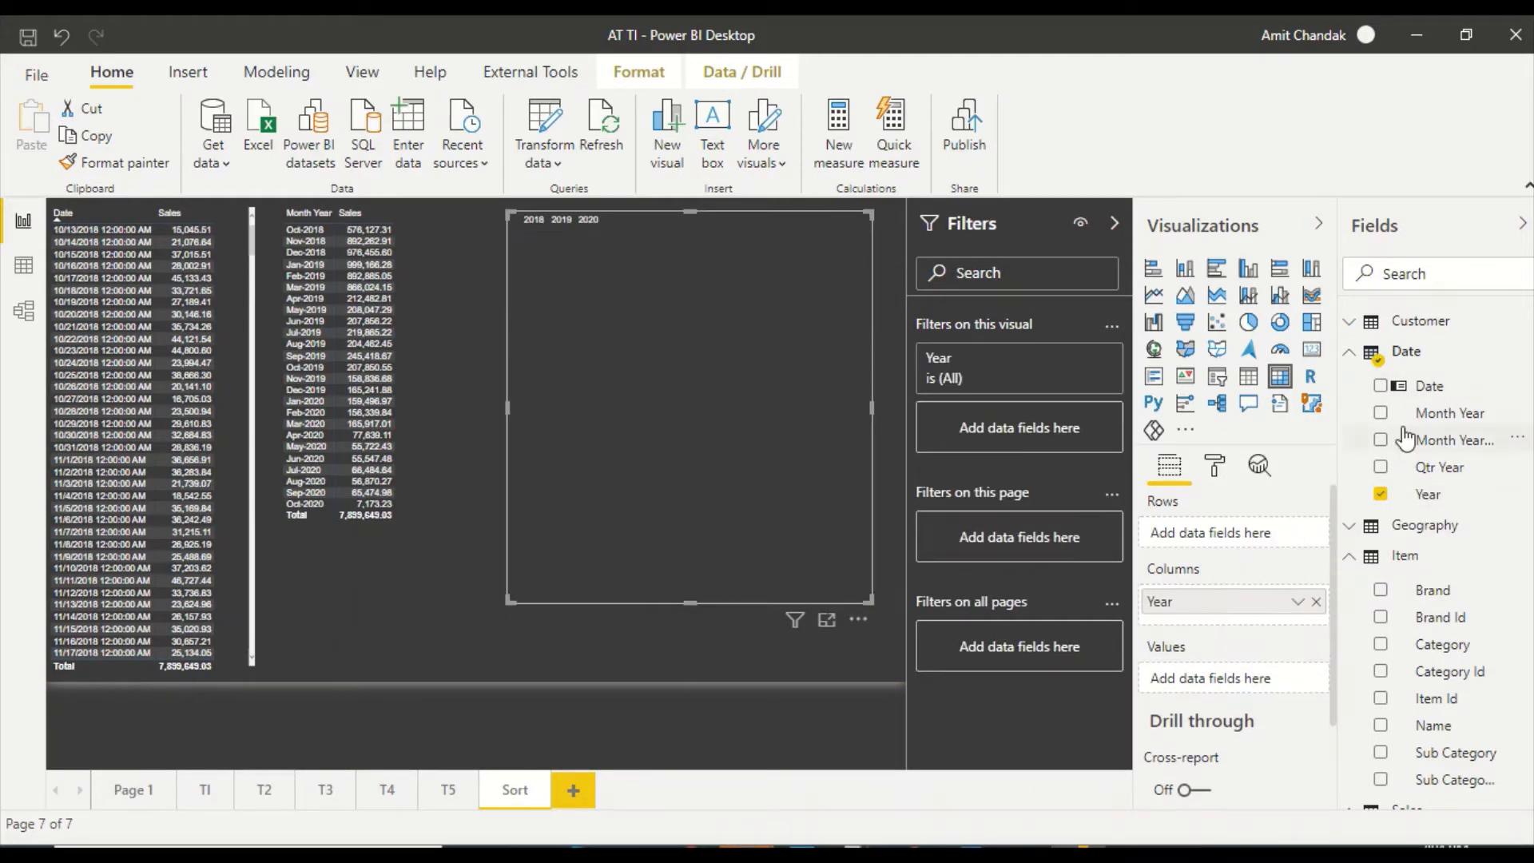
pyautogui.click(1428, 282)
pyautogui.write('cate')
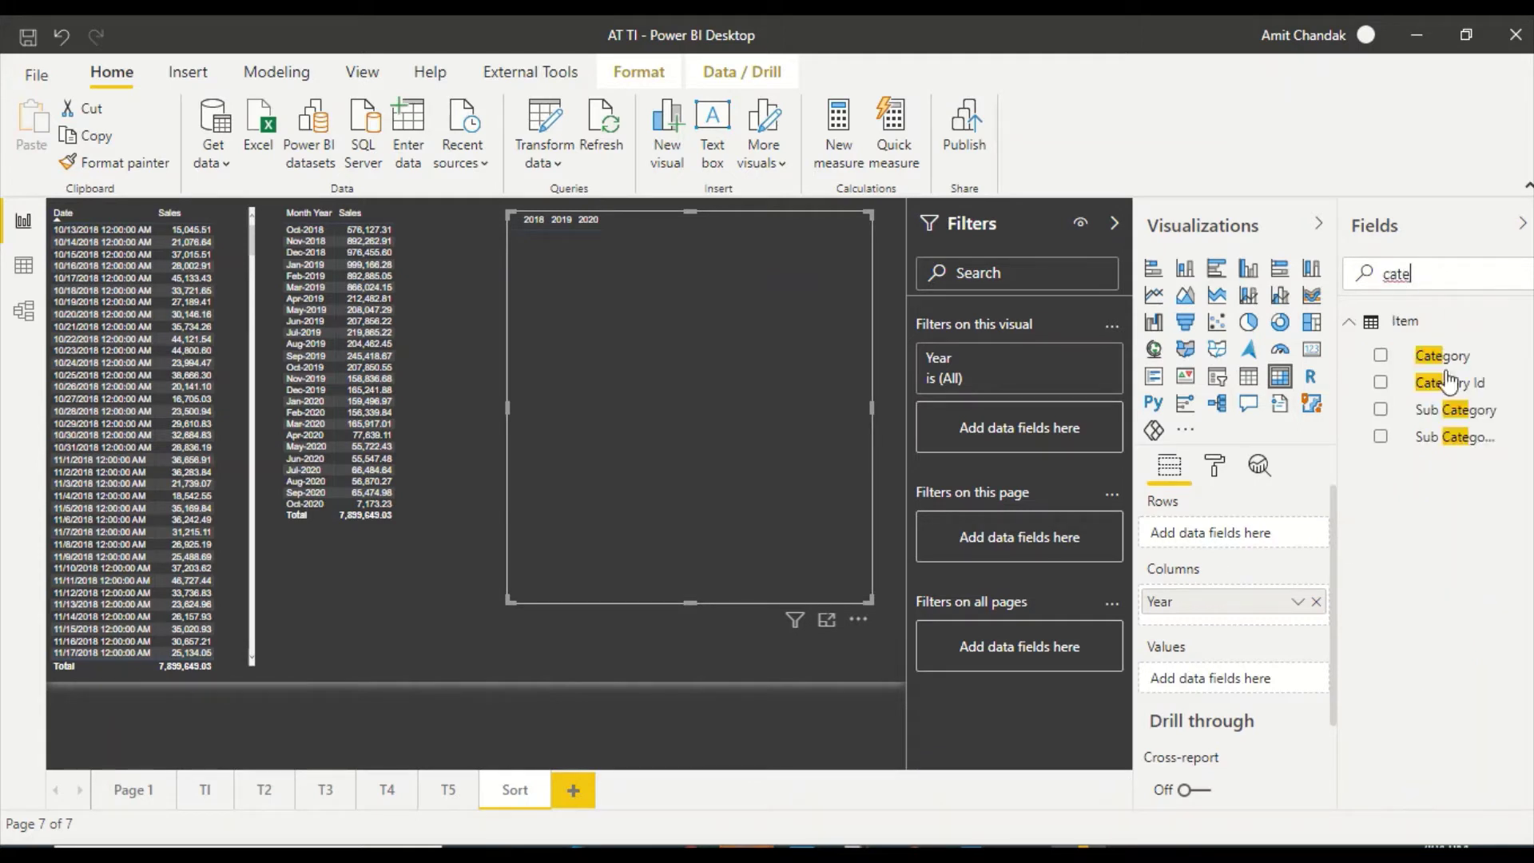
pyautogui.moveTo(1435, 357); pyautogui.dragTo(1237, 537)
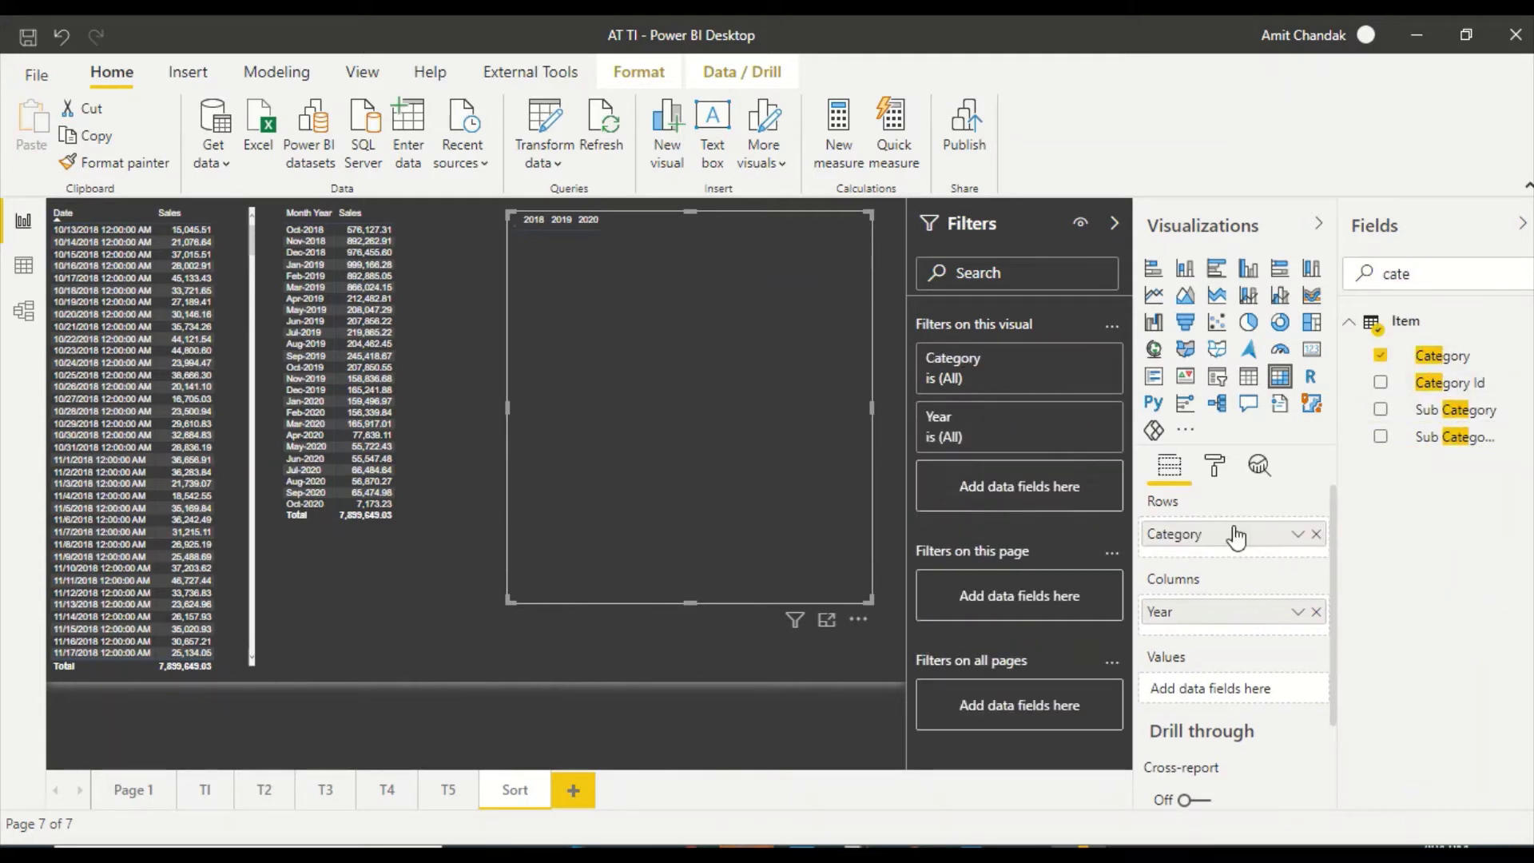
# - Find the Sales measure and add it to the new matrix's values
pyautogui.doubleClick(1391, 274)
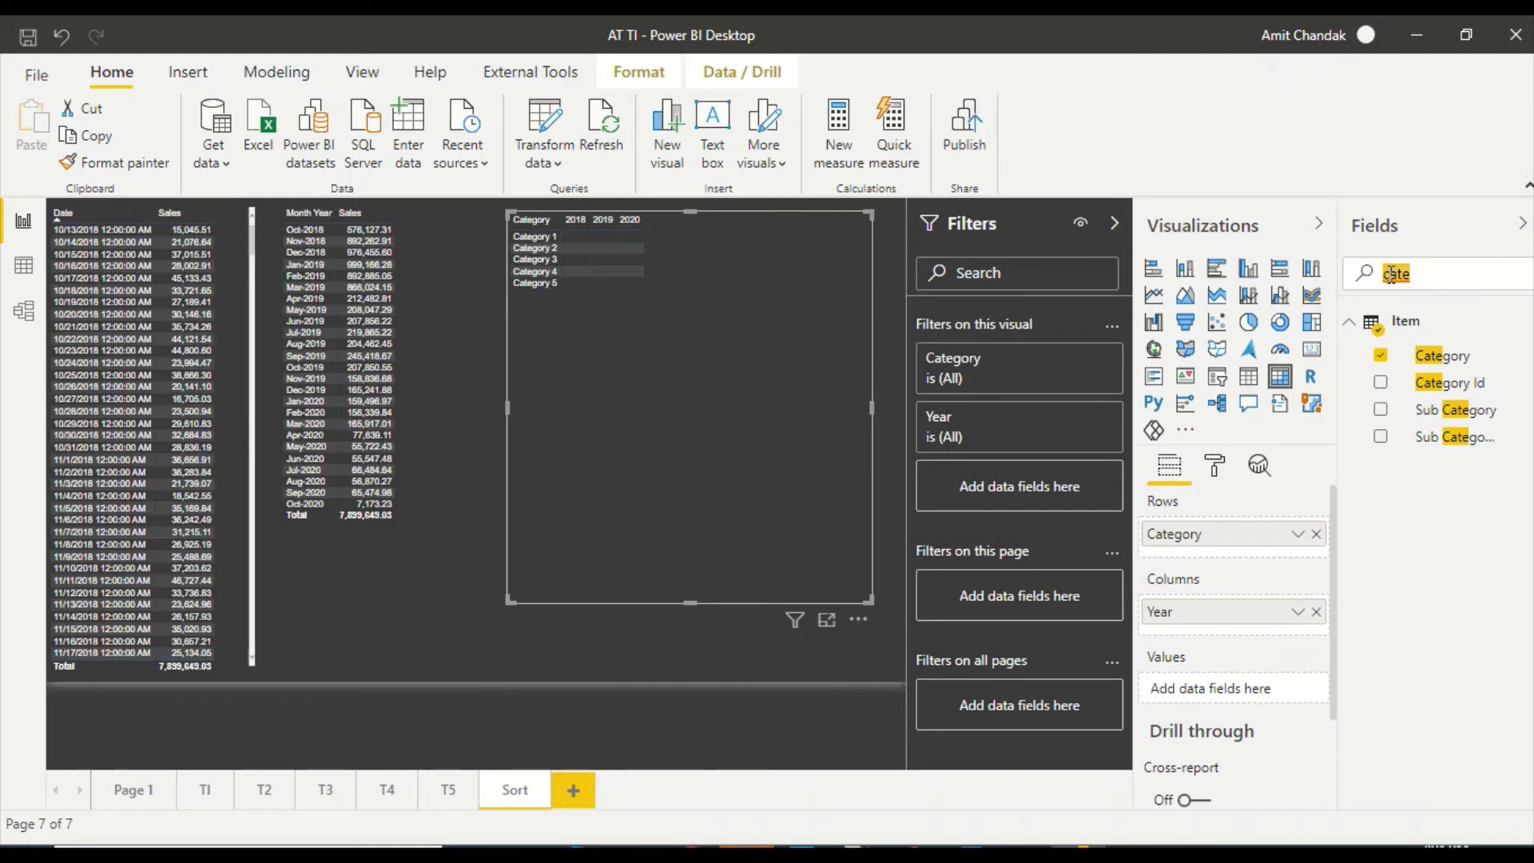
pyautogui.press('BackSpace')
pyautogui.write('sa')
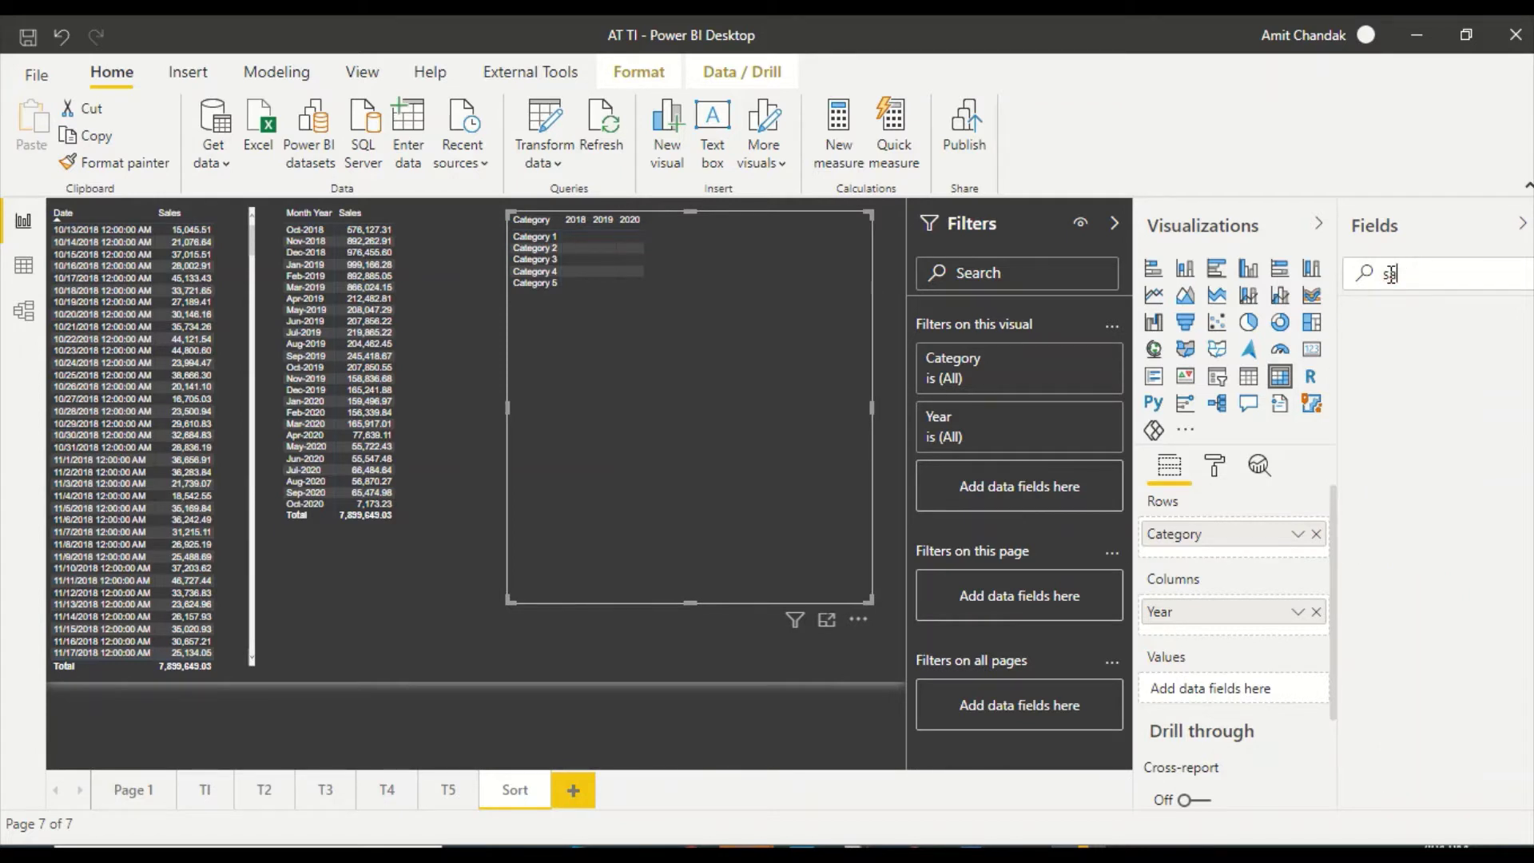
pyautogui.write('les')
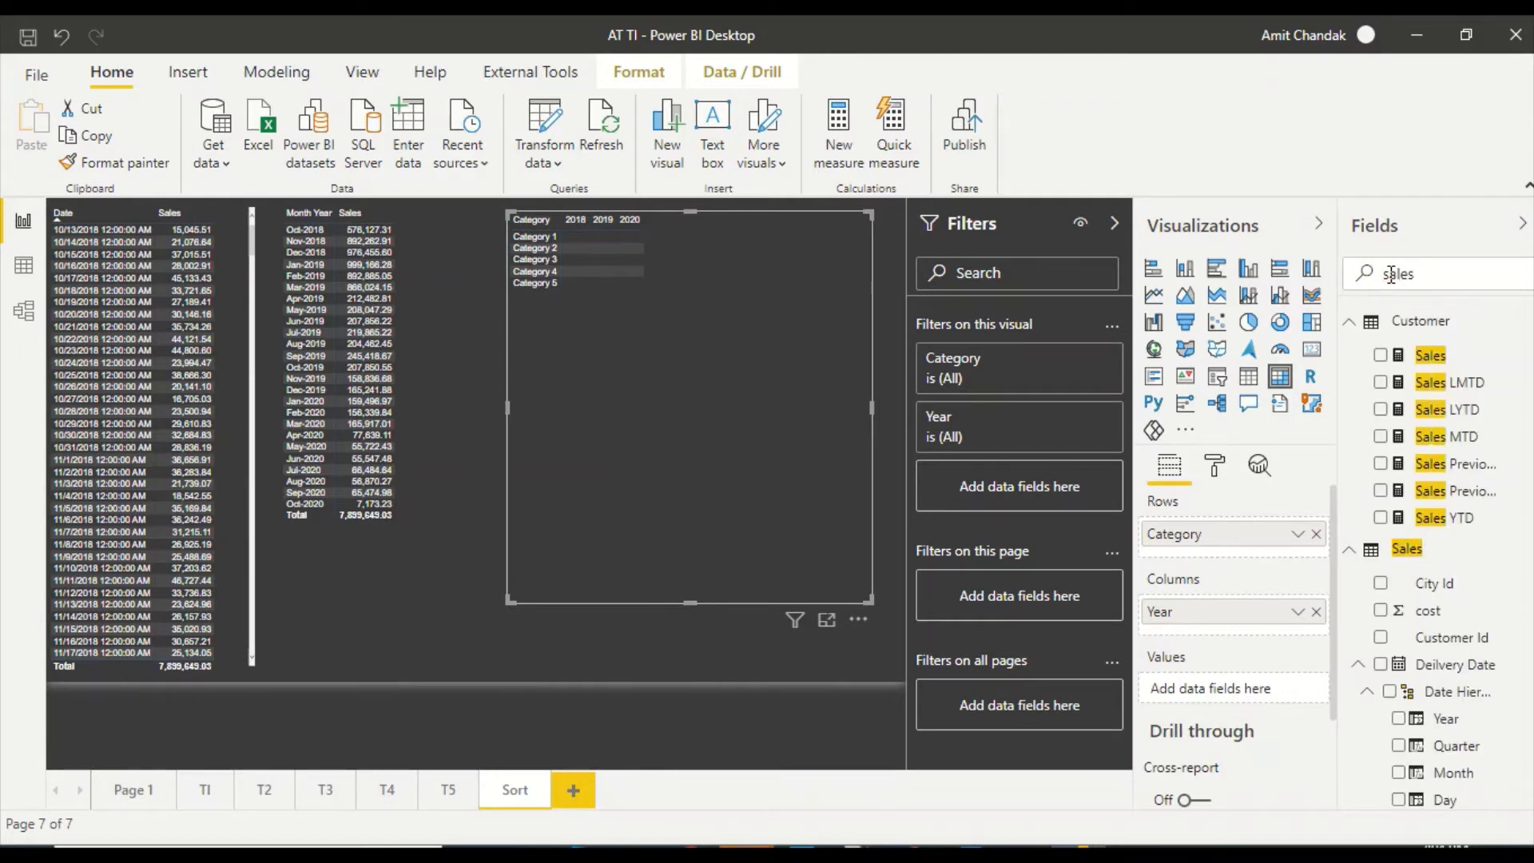
pyautogui.moveTo(1430, 369); pyautogui.dragTo(1235, 692)
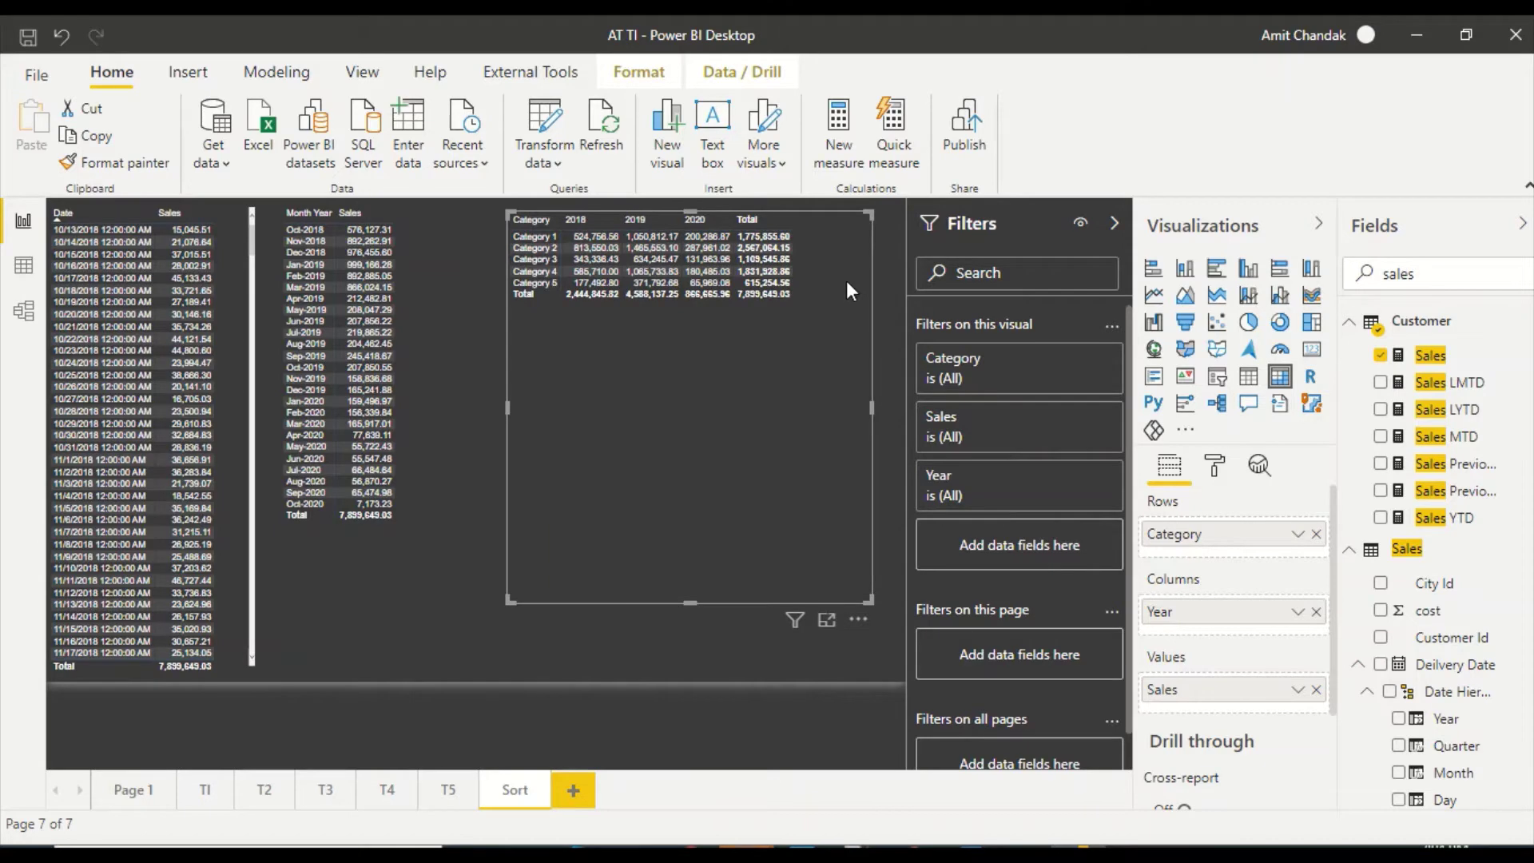
# - Check which sorting options the Category by Year matrix offers
pyautogui.click(858, 620)
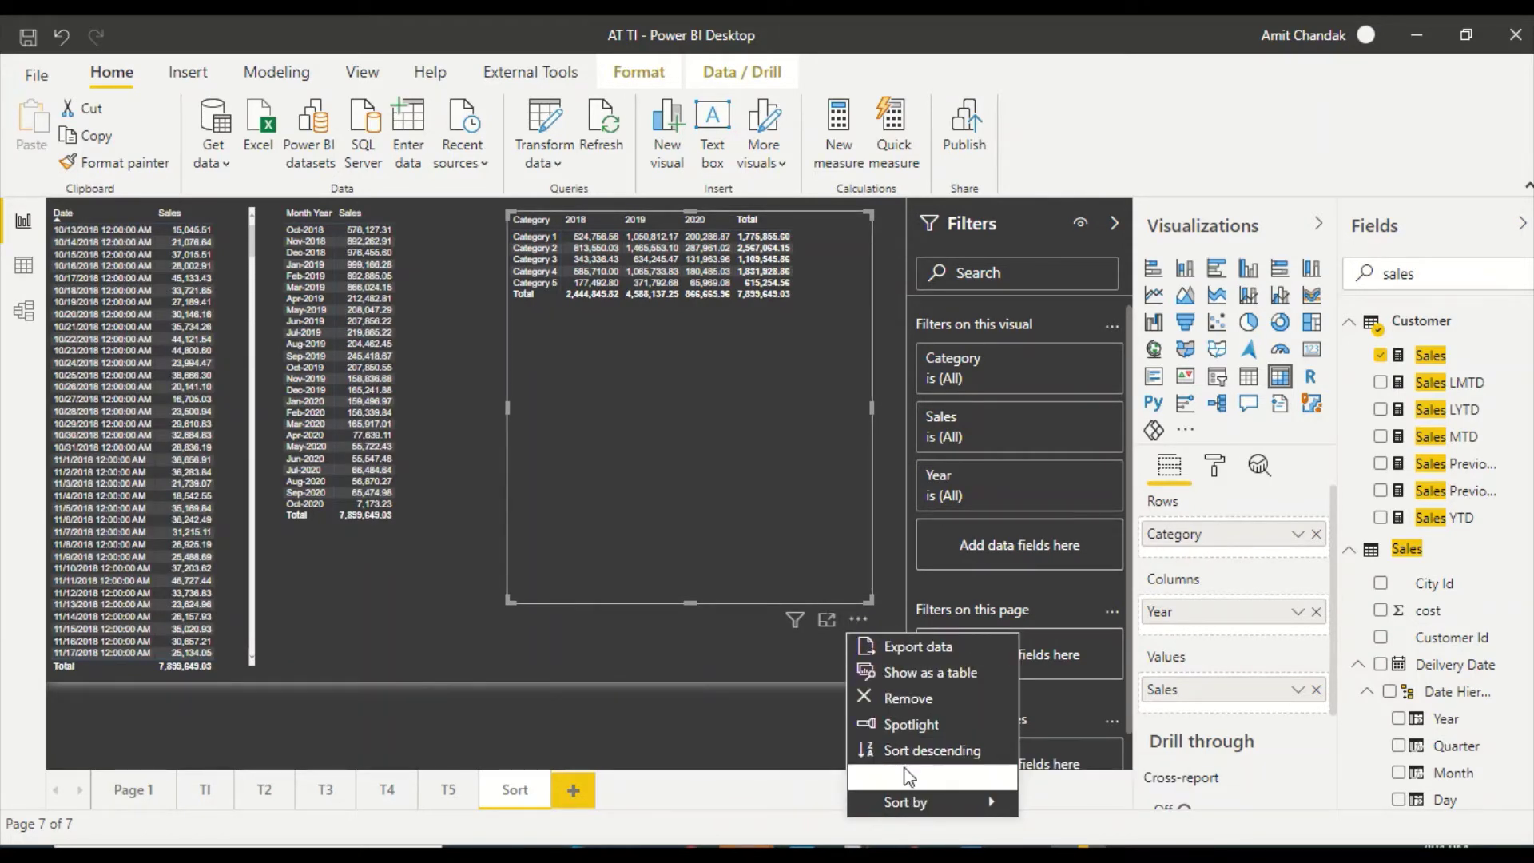
pyautogui.moveTo(978, 802)
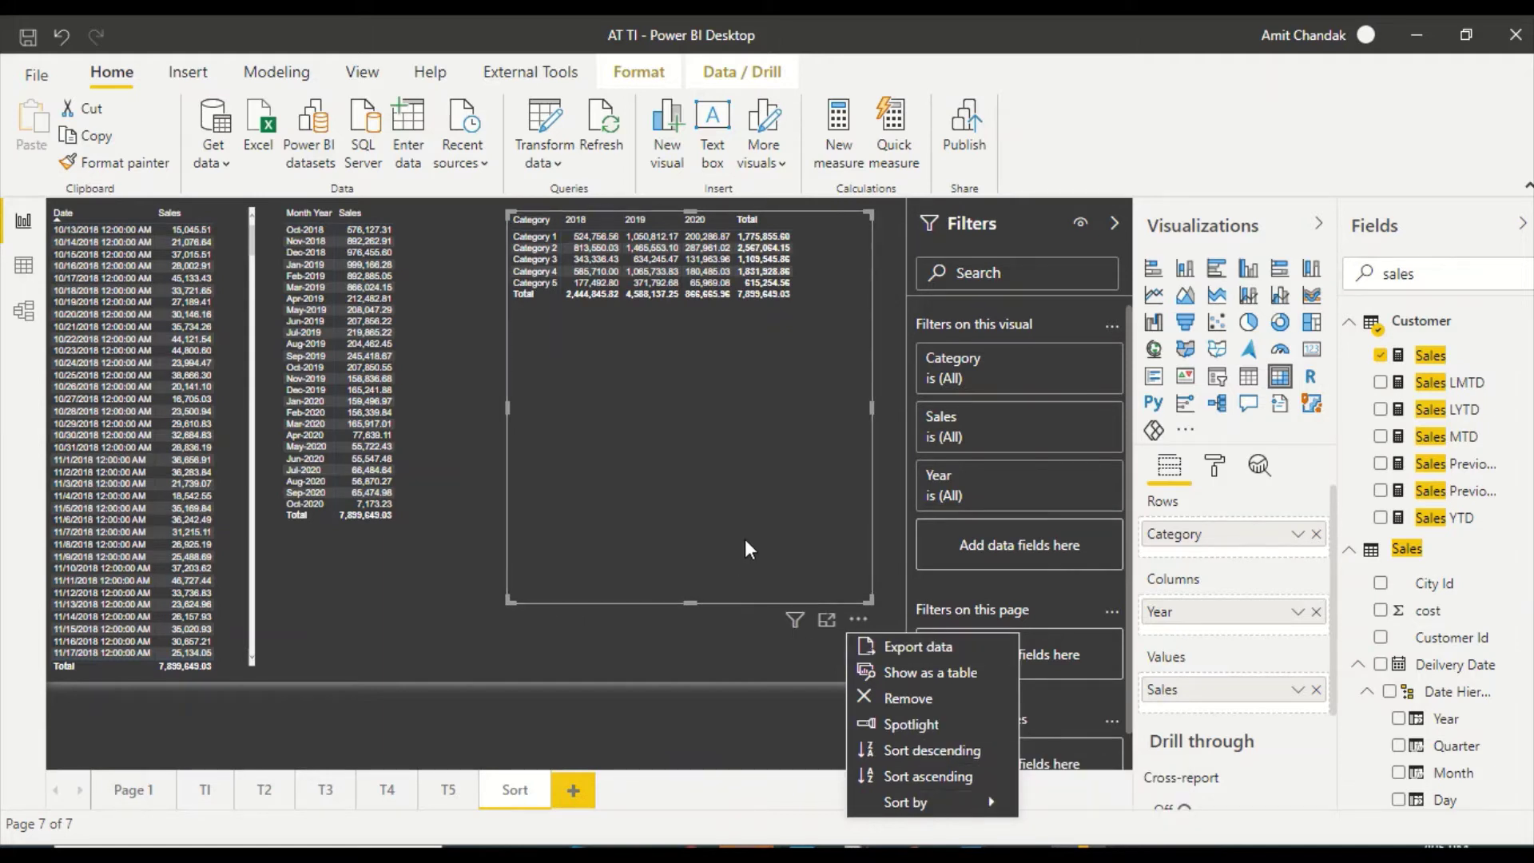
pyautogui.press('Escape')
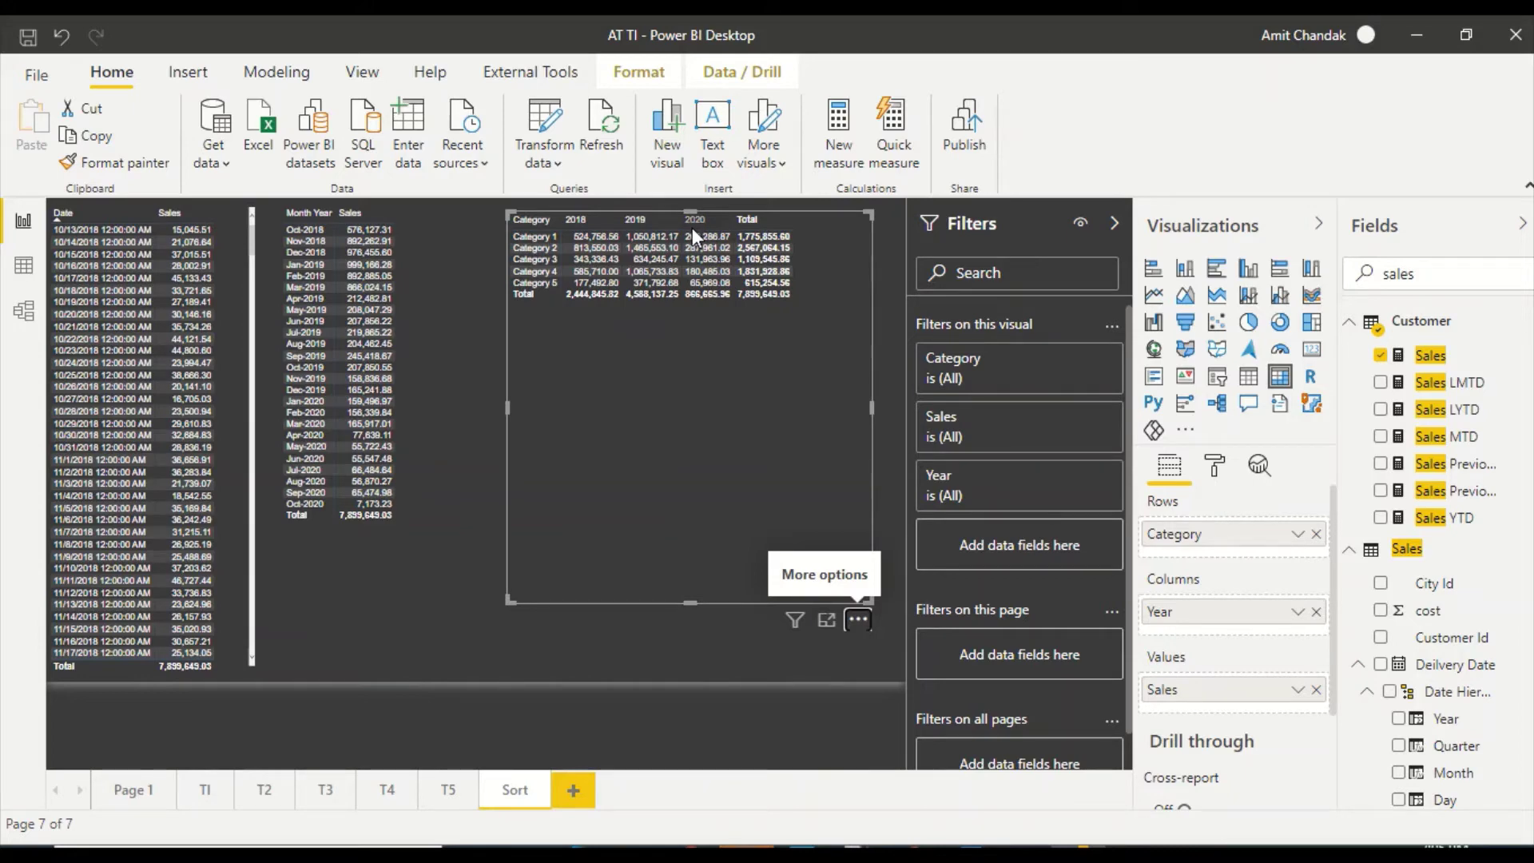
# - Show the Date table's data and start a calculated column named Rank Year that uses RANKX
pyautogui.click(24, 265)
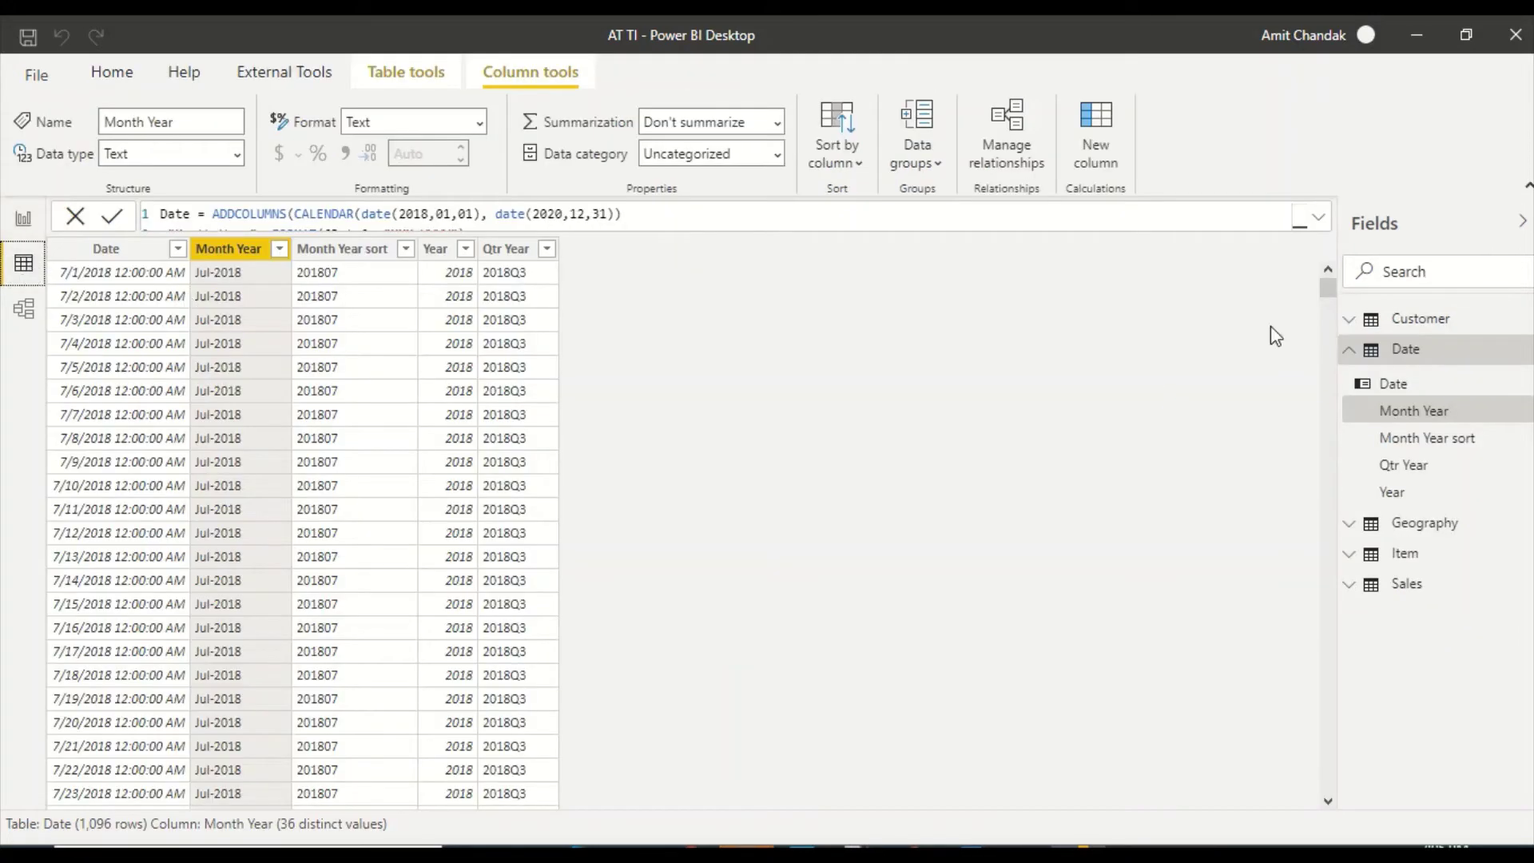
pyautogui.click(1406, 350)
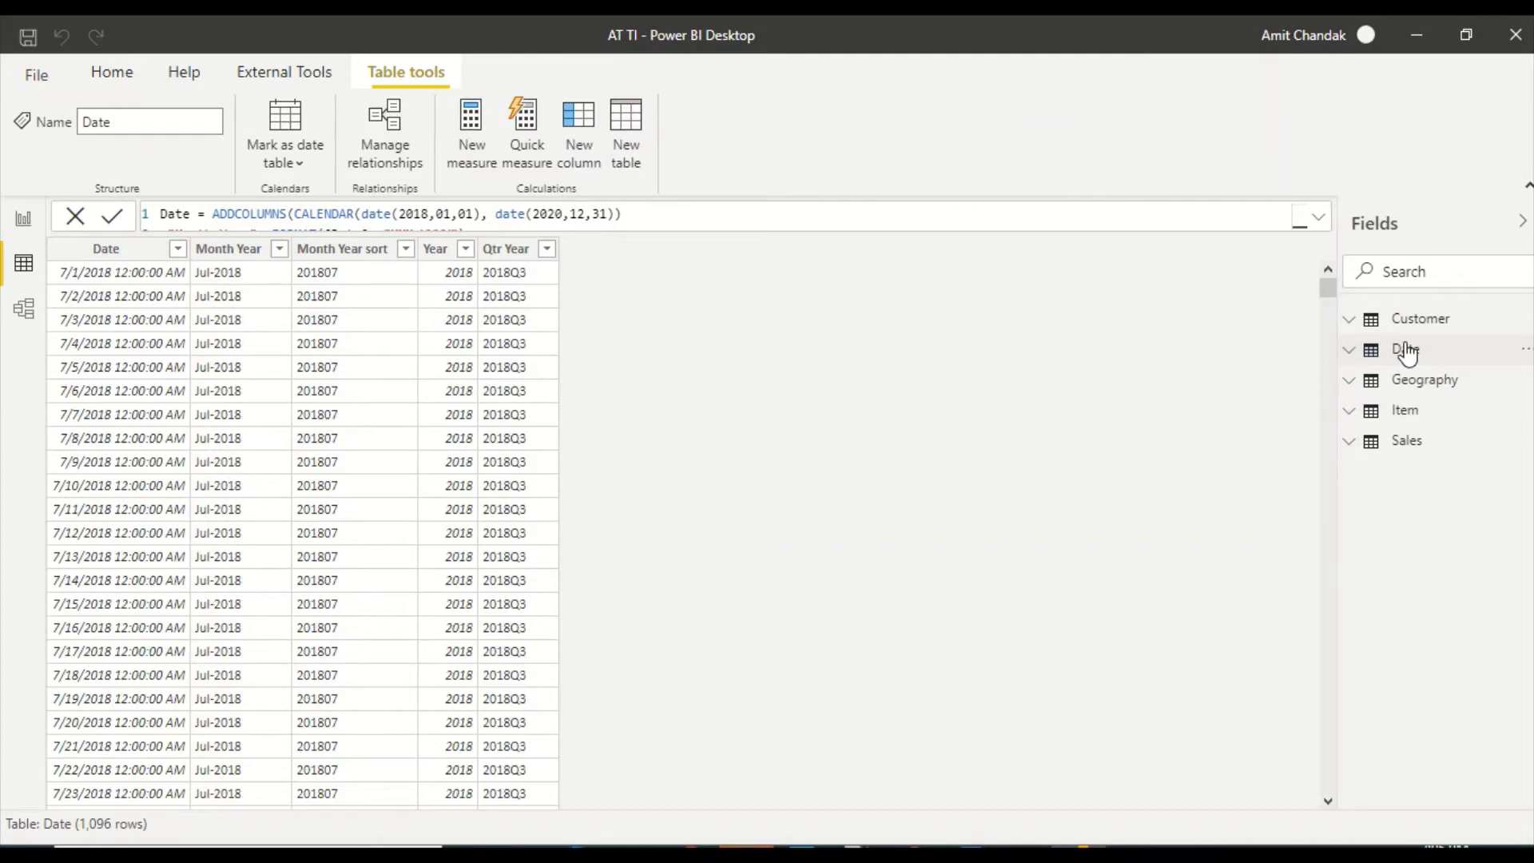
pyautogui.click(432, 254)
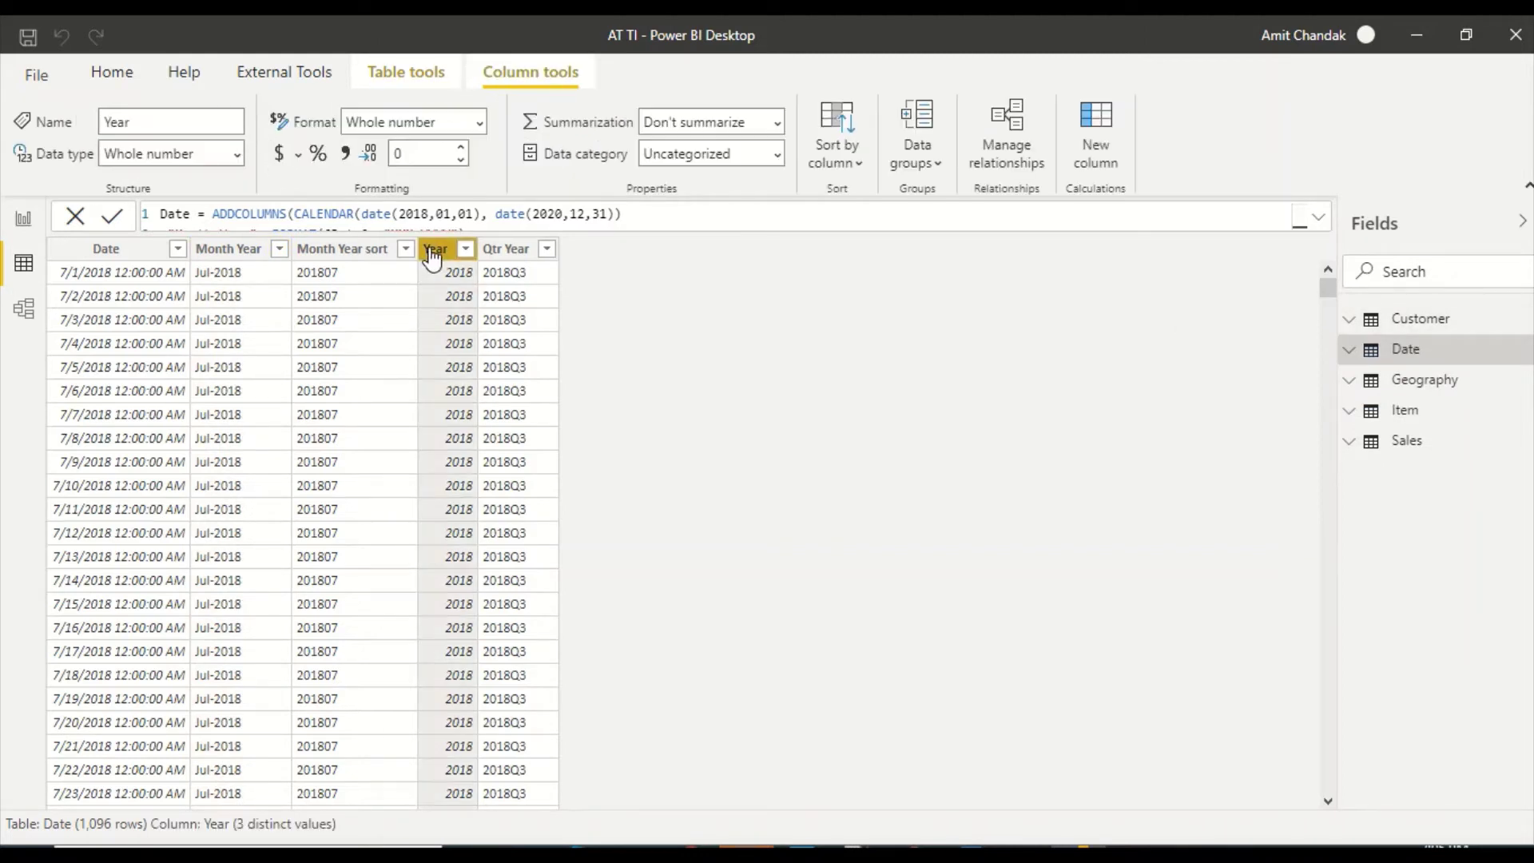
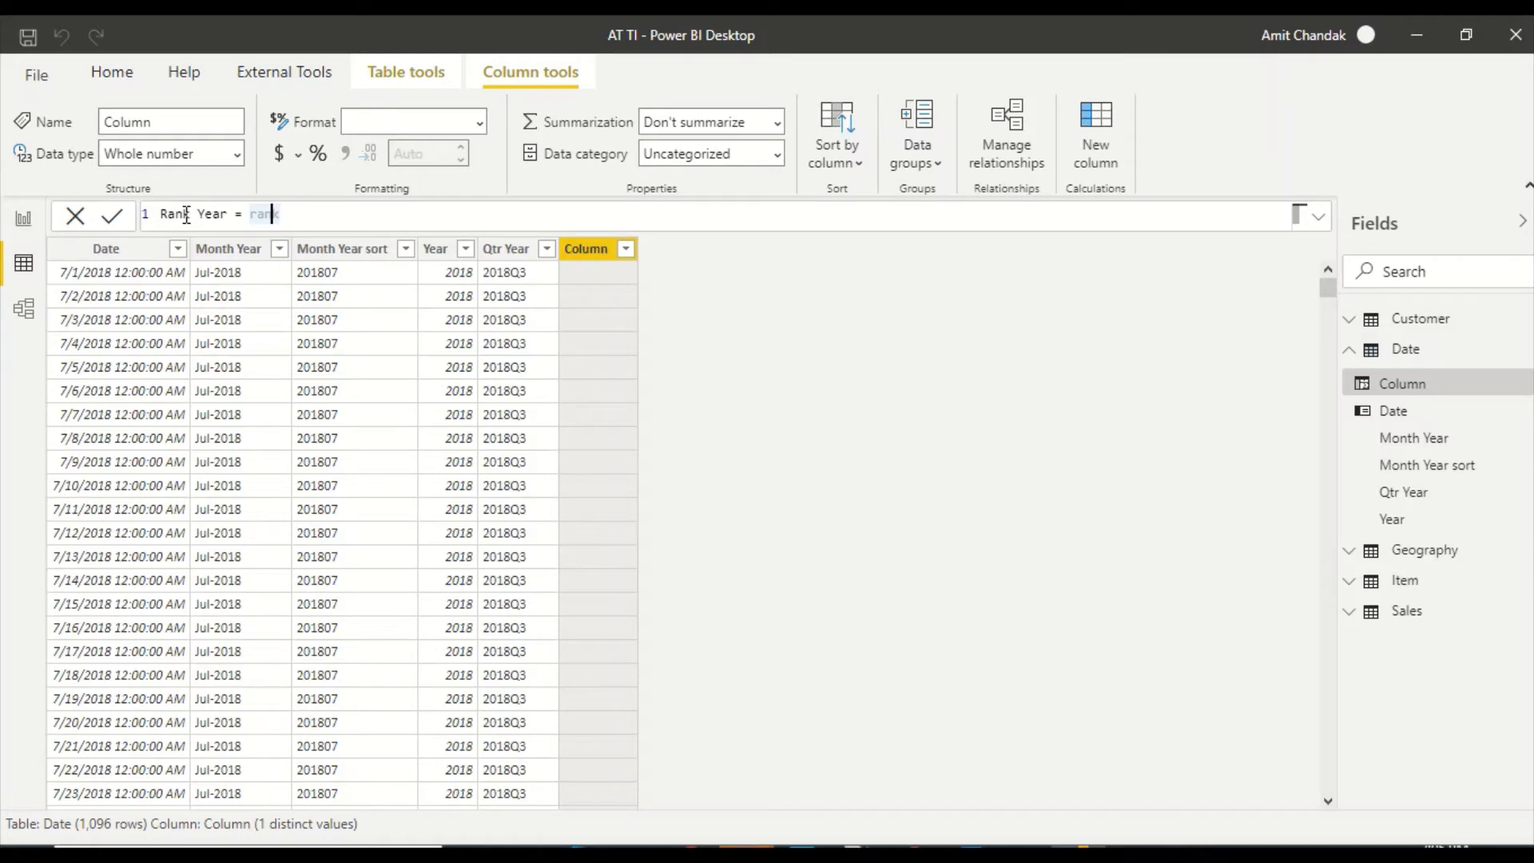
pyautogui.write('x')
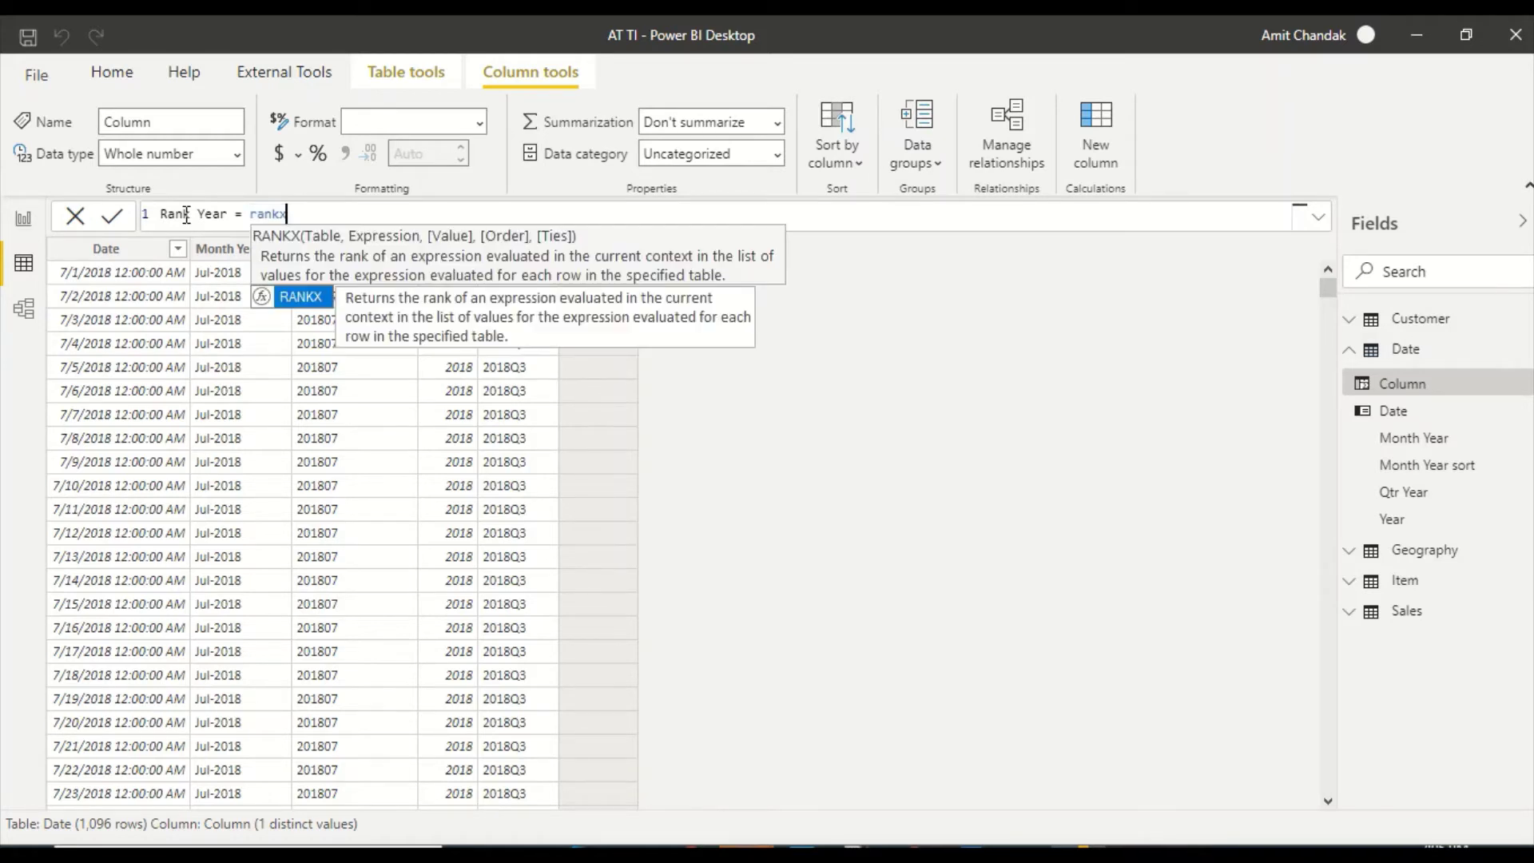
pyautogui.write('([')
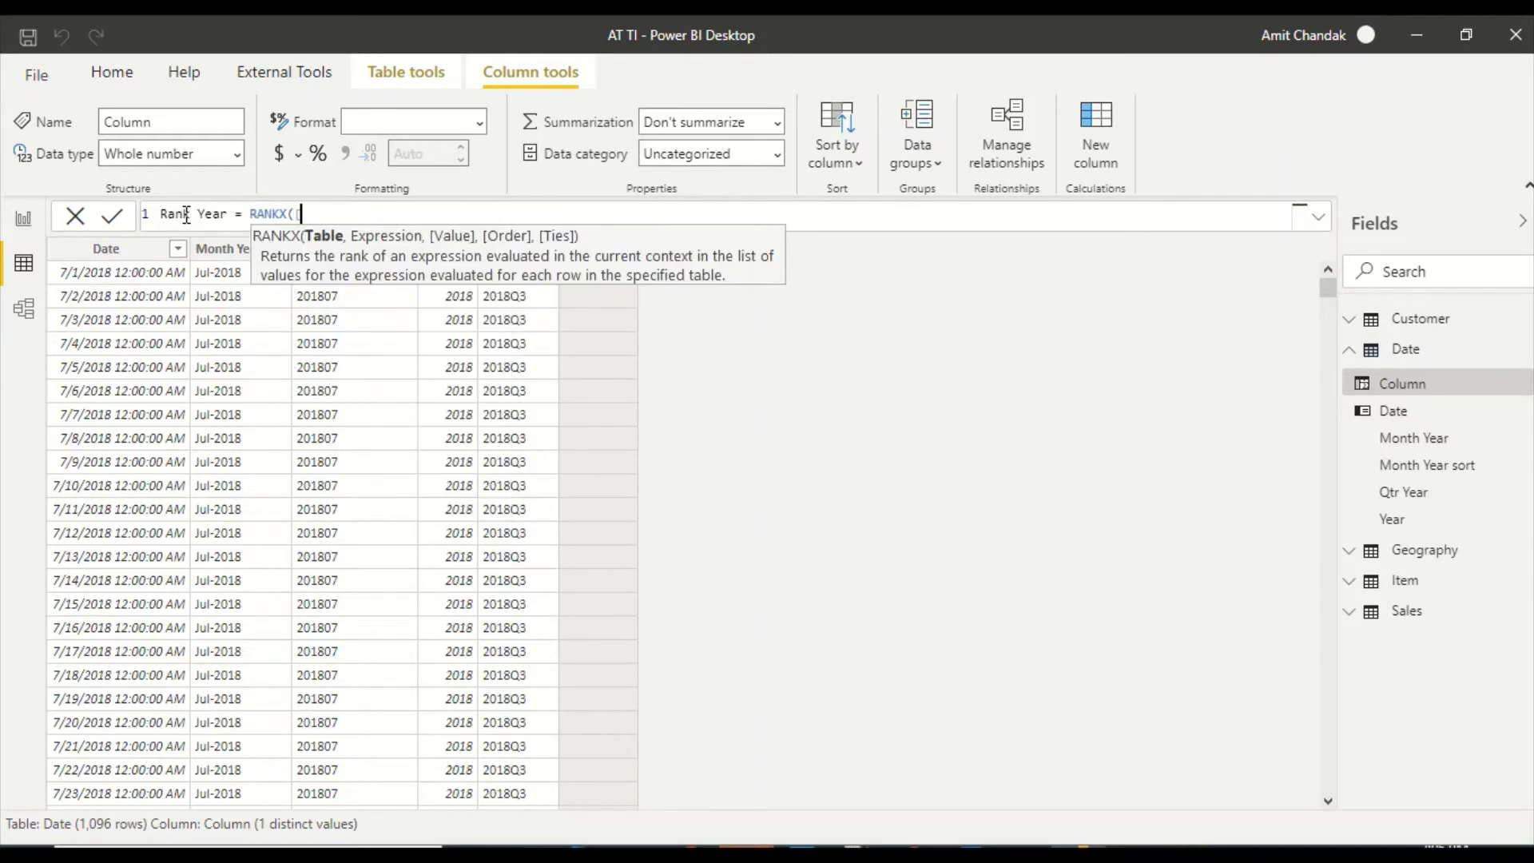
pyautogui.write('year')
pyautogui.press('BackSpace')
pyautogui.press('BackSpace')
pyautogui.press('BackSpace')
pyautogui.press('BackSpace')
pyautogui.press('BackSpace')
pyautogui.write('Date')
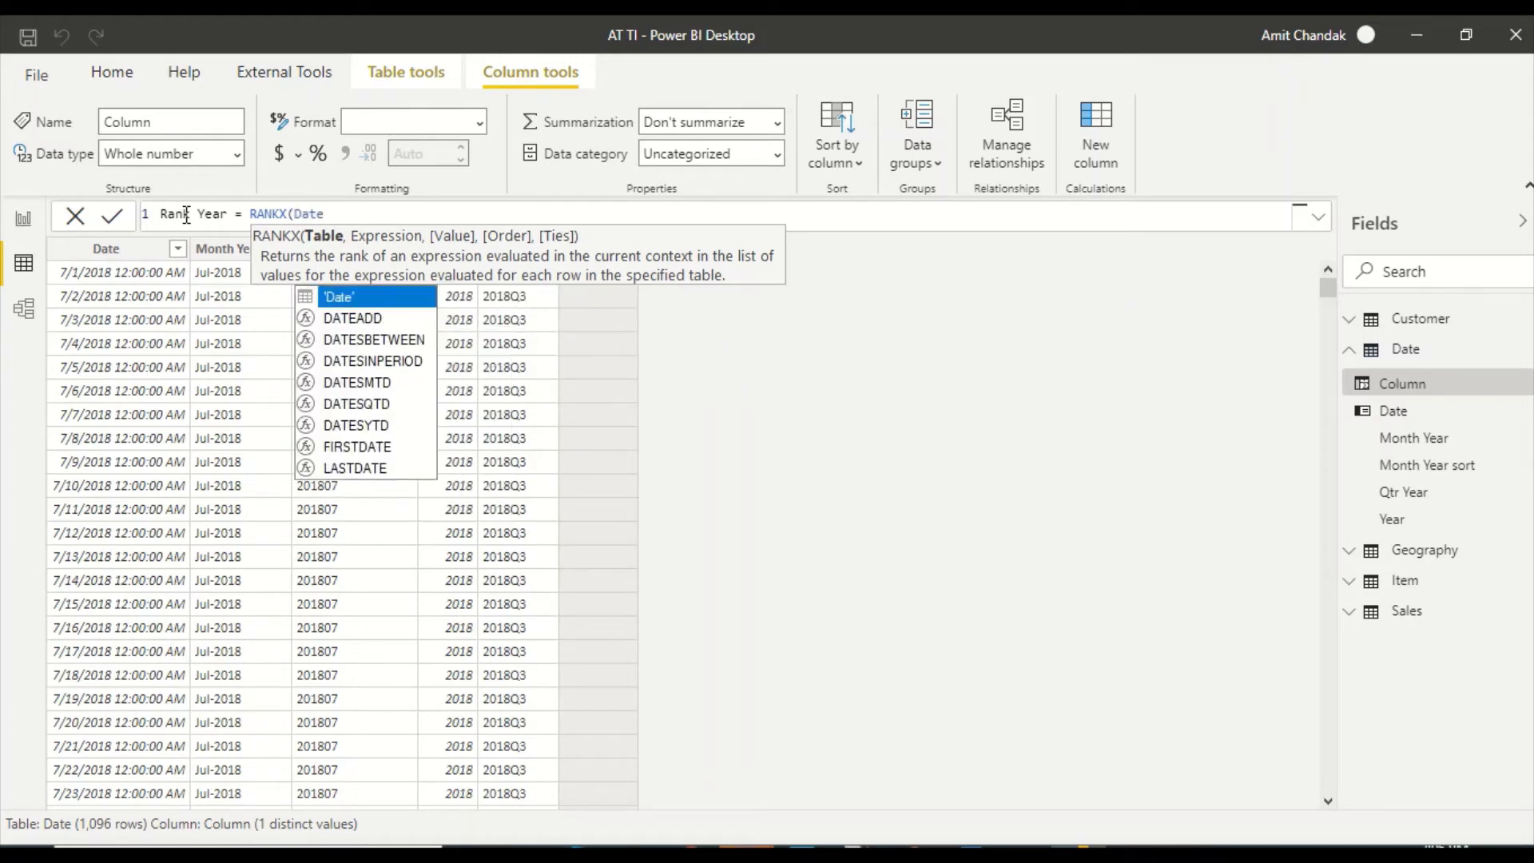
pyautogui.press('Tab')
pyautogui.press('BackSpace')
pyautogui.press('BackSpace')
pyautogui.press('BackSpace')
pyautogui.press('BackSpace')
pyautogui.press('BackSpace')
pyautogui.press('BackSpace')
# - Enter ALL('Date') as the table argument of the Rank Year column's RANKX function
pyautogui.write('a')
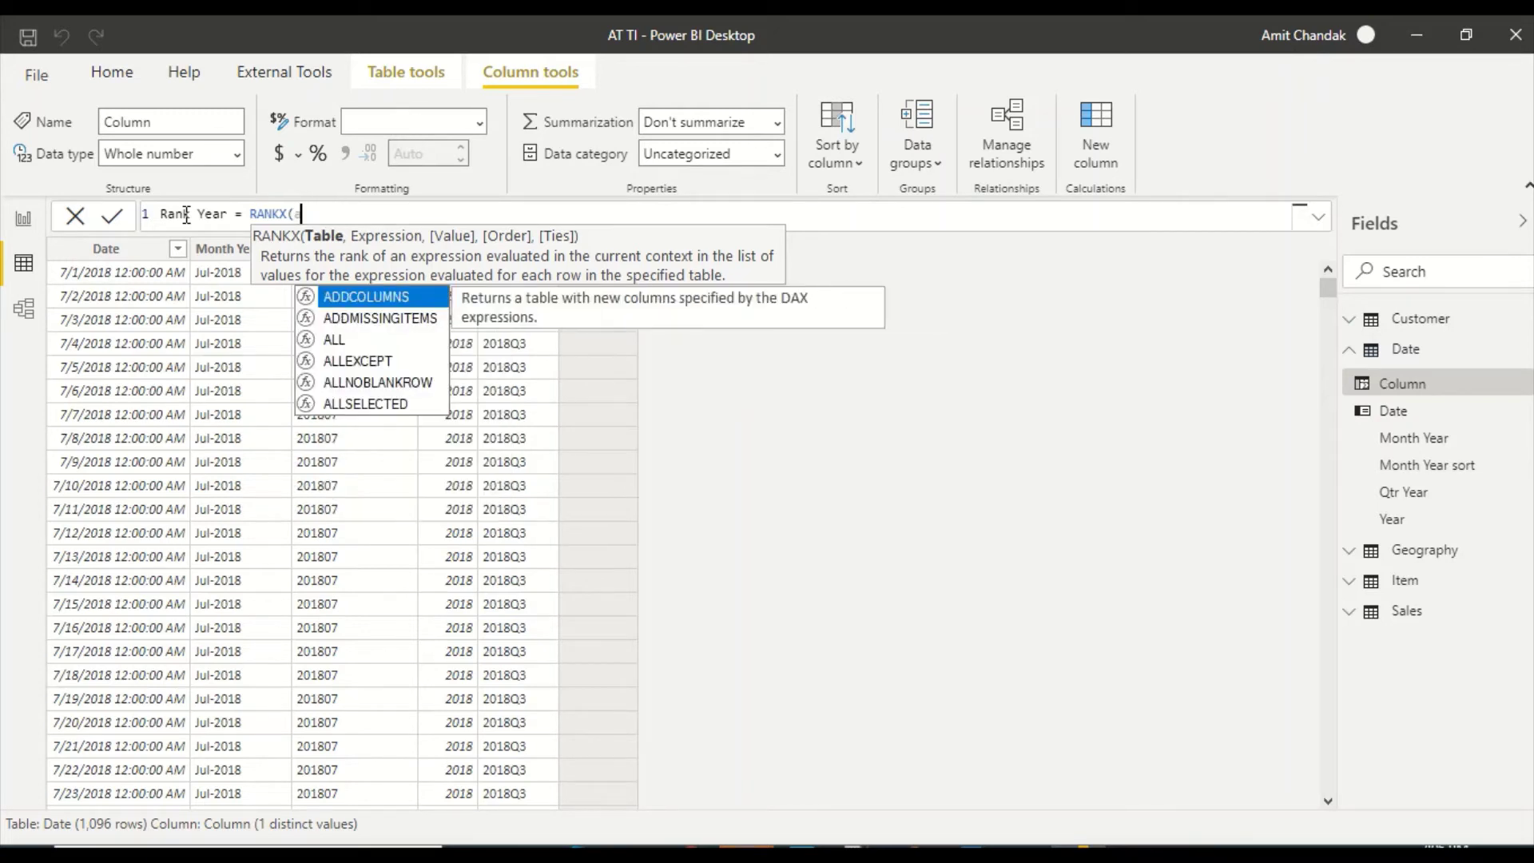
pyautogui.write('ll')
pyautogui.press('Tab')
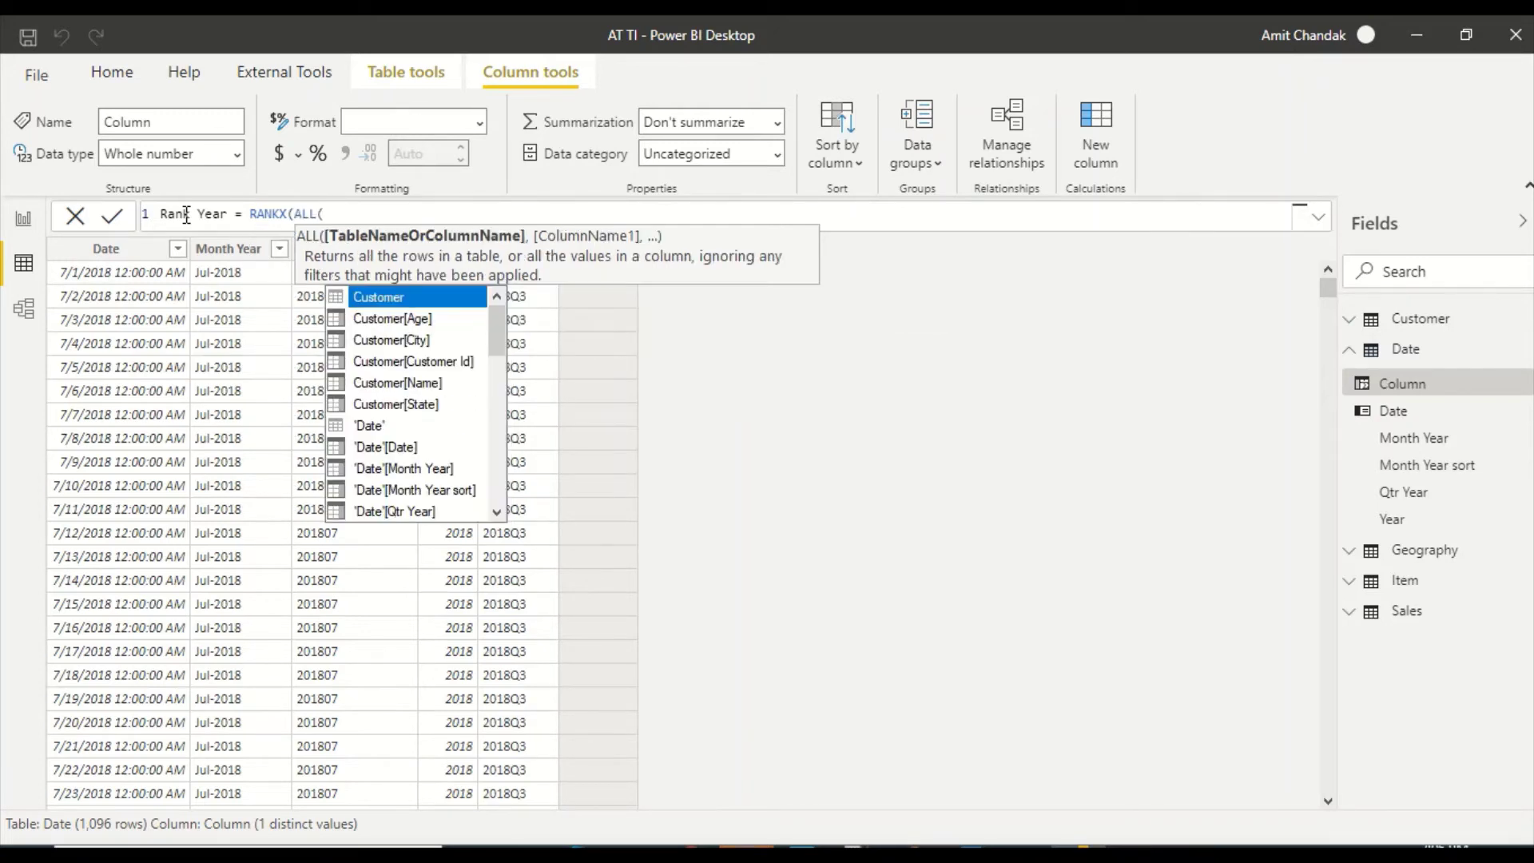
pyautogui.press('Down')
pyautogui.press('Down')
pyautogui.press('Down')
pyautogui.press('Down')
pyautogui.press('Down')
pyautogui.press('Down')
pyautogui.press('Tab')
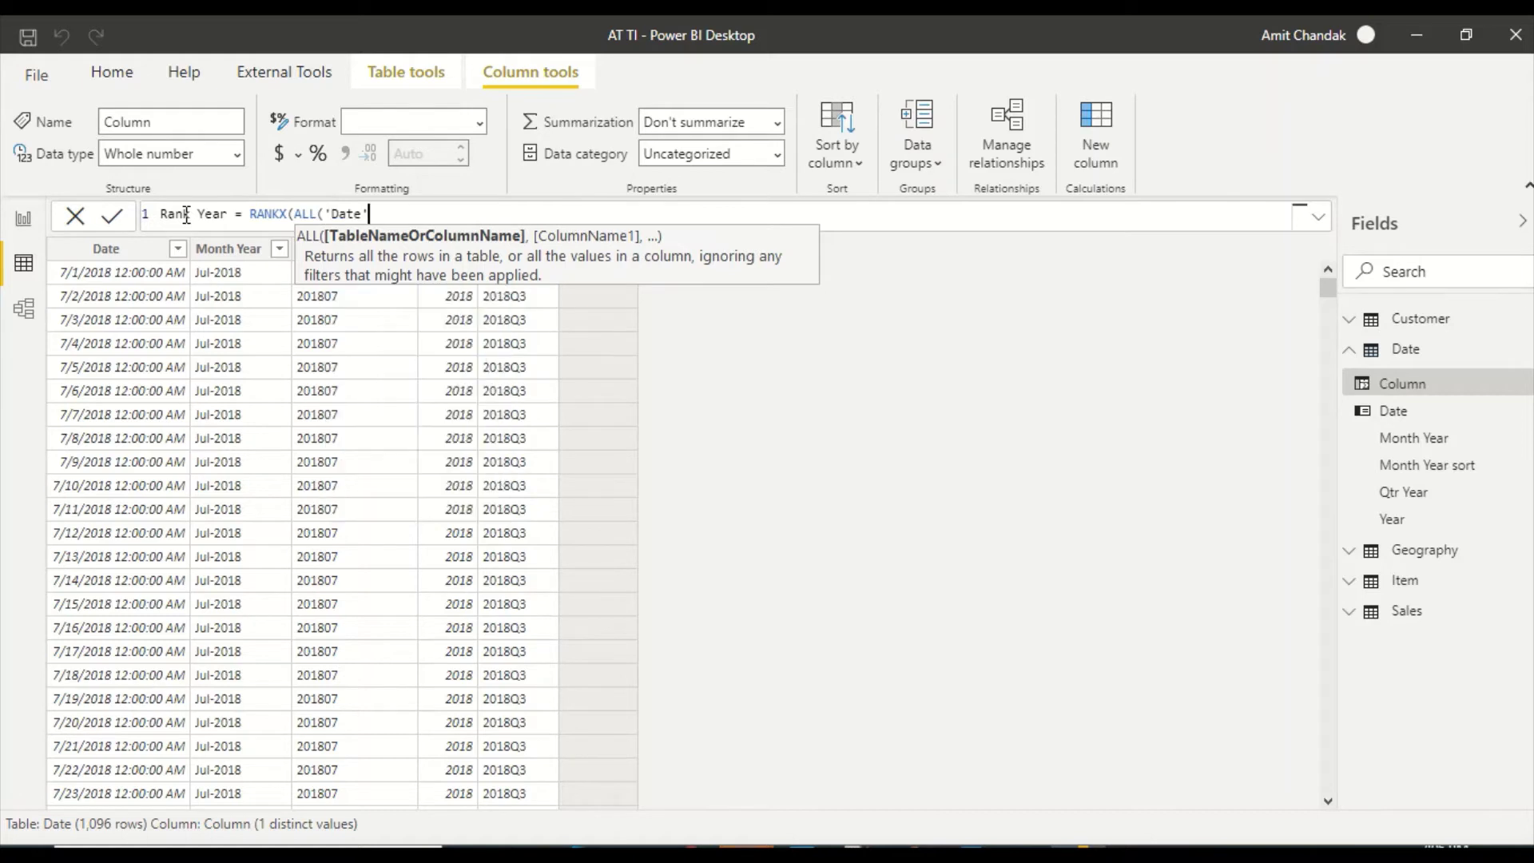
pyautogui.write(')')
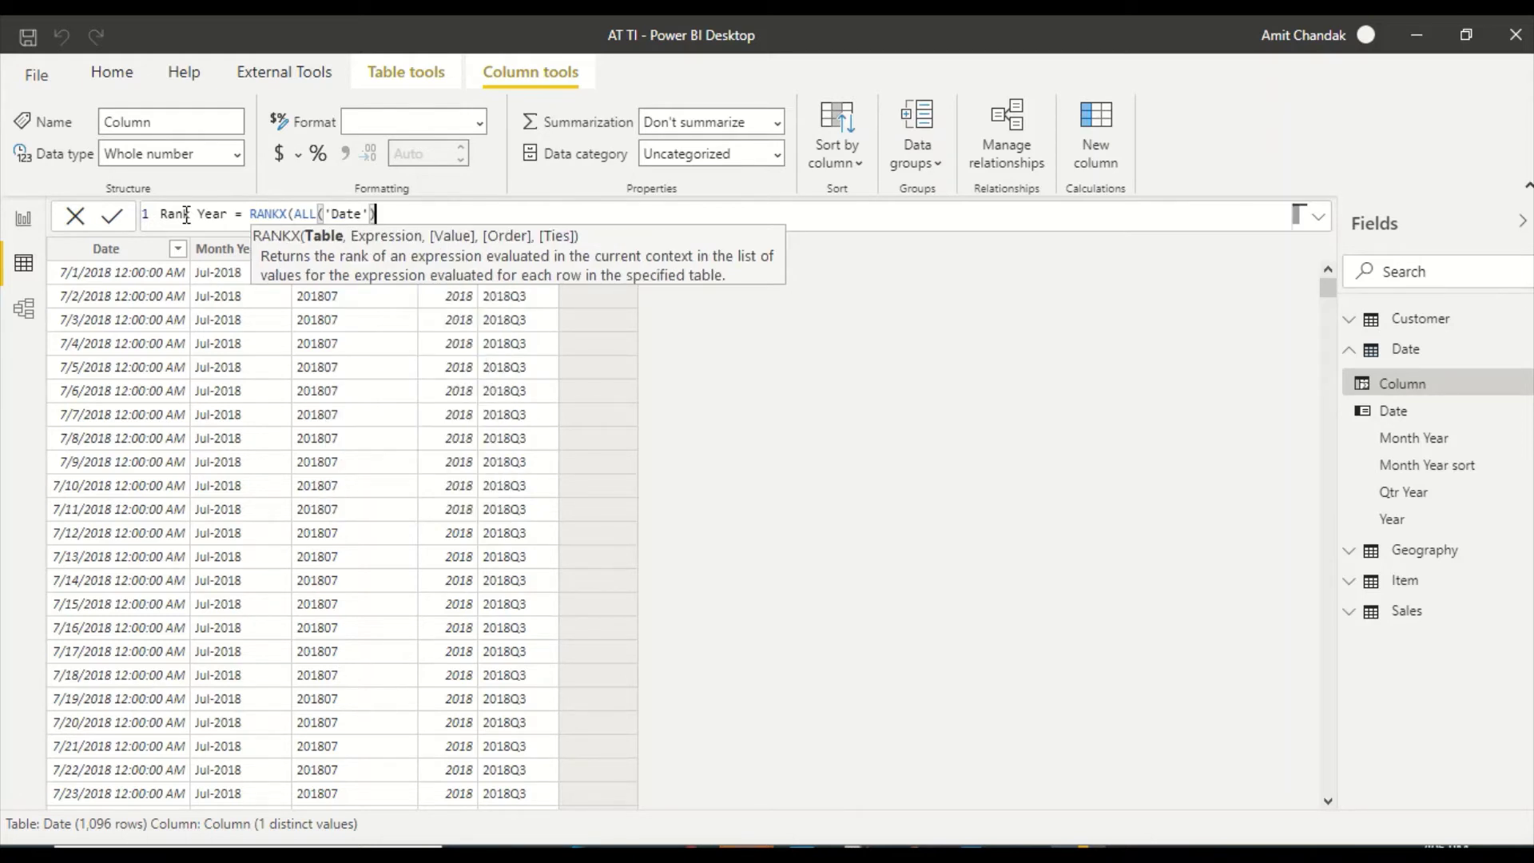
# - Complete and commit the Rank Year formula with [Year] as the ranking expression
pyautogui.write('[ye')
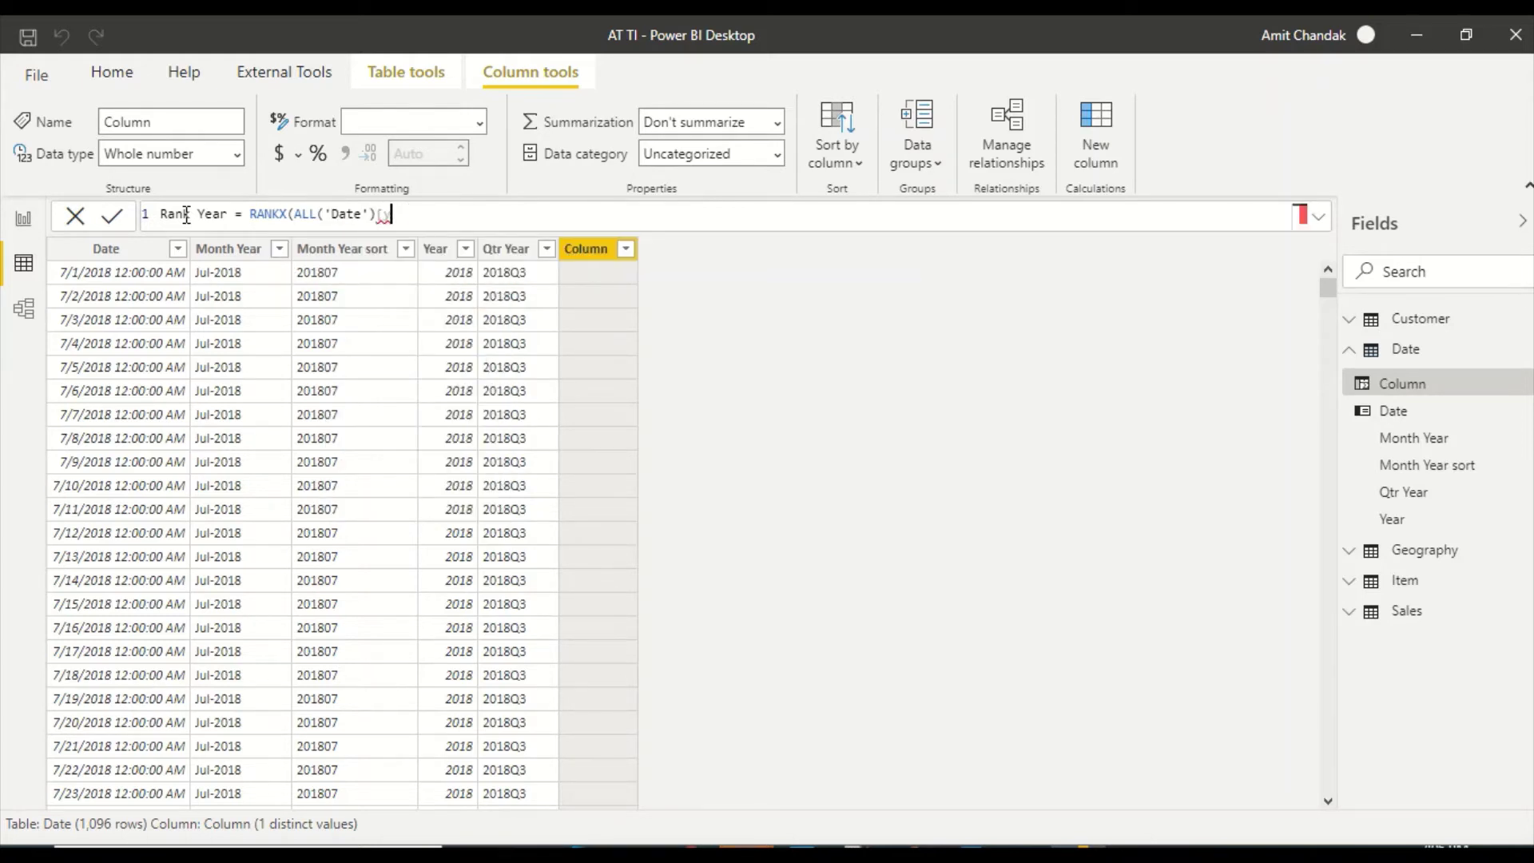
pyautogui.press('BackSpace')
pyautogui.press('BackSpace')
pyautogui.press('BackSpace')
pyautogui.write(',[')
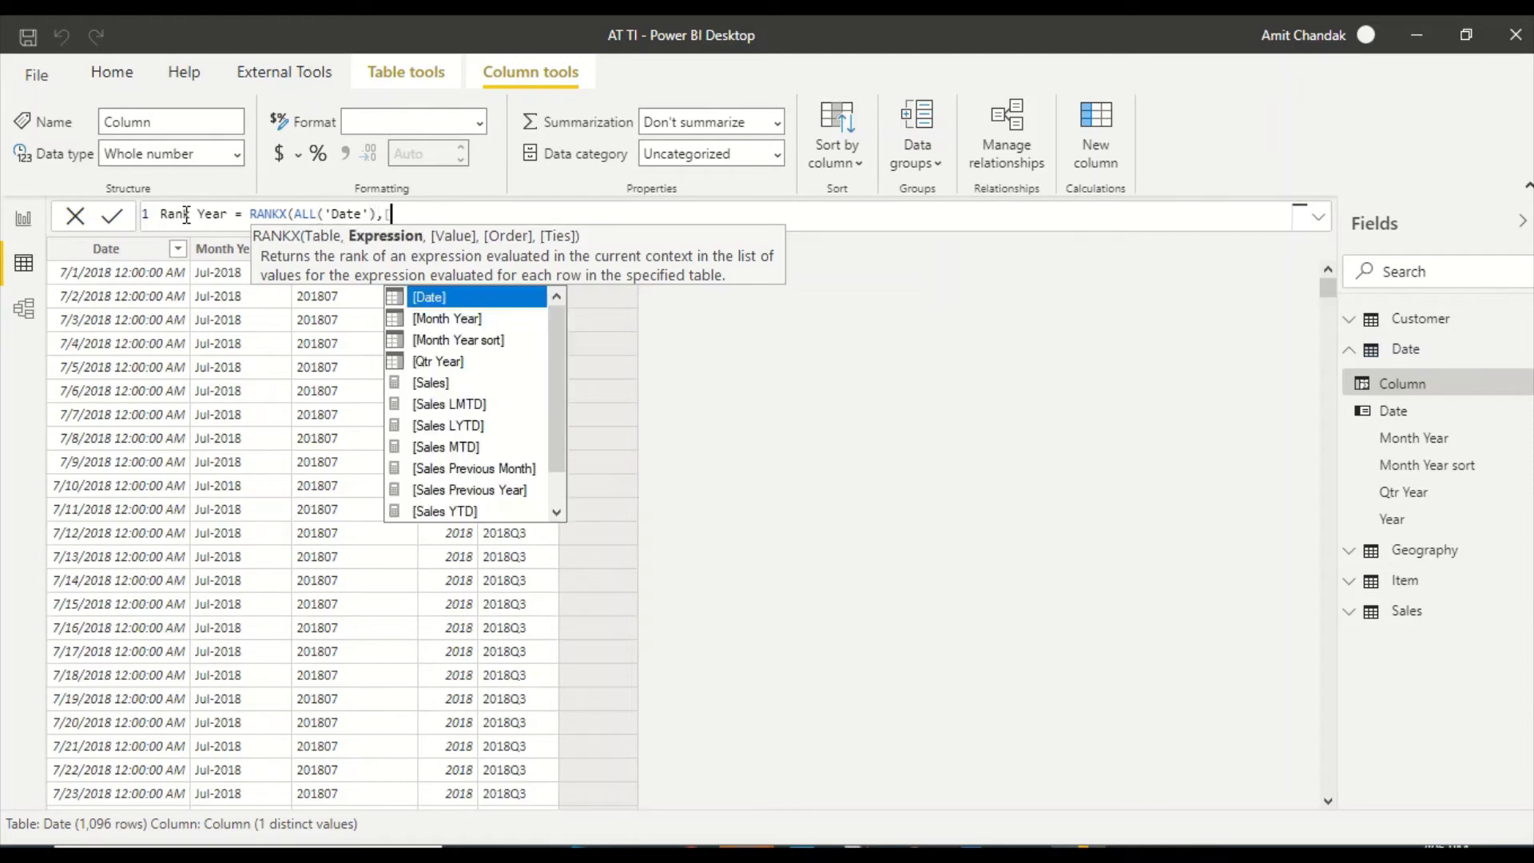
pyautogui.write('Year])')
pyautogui.press('Return')
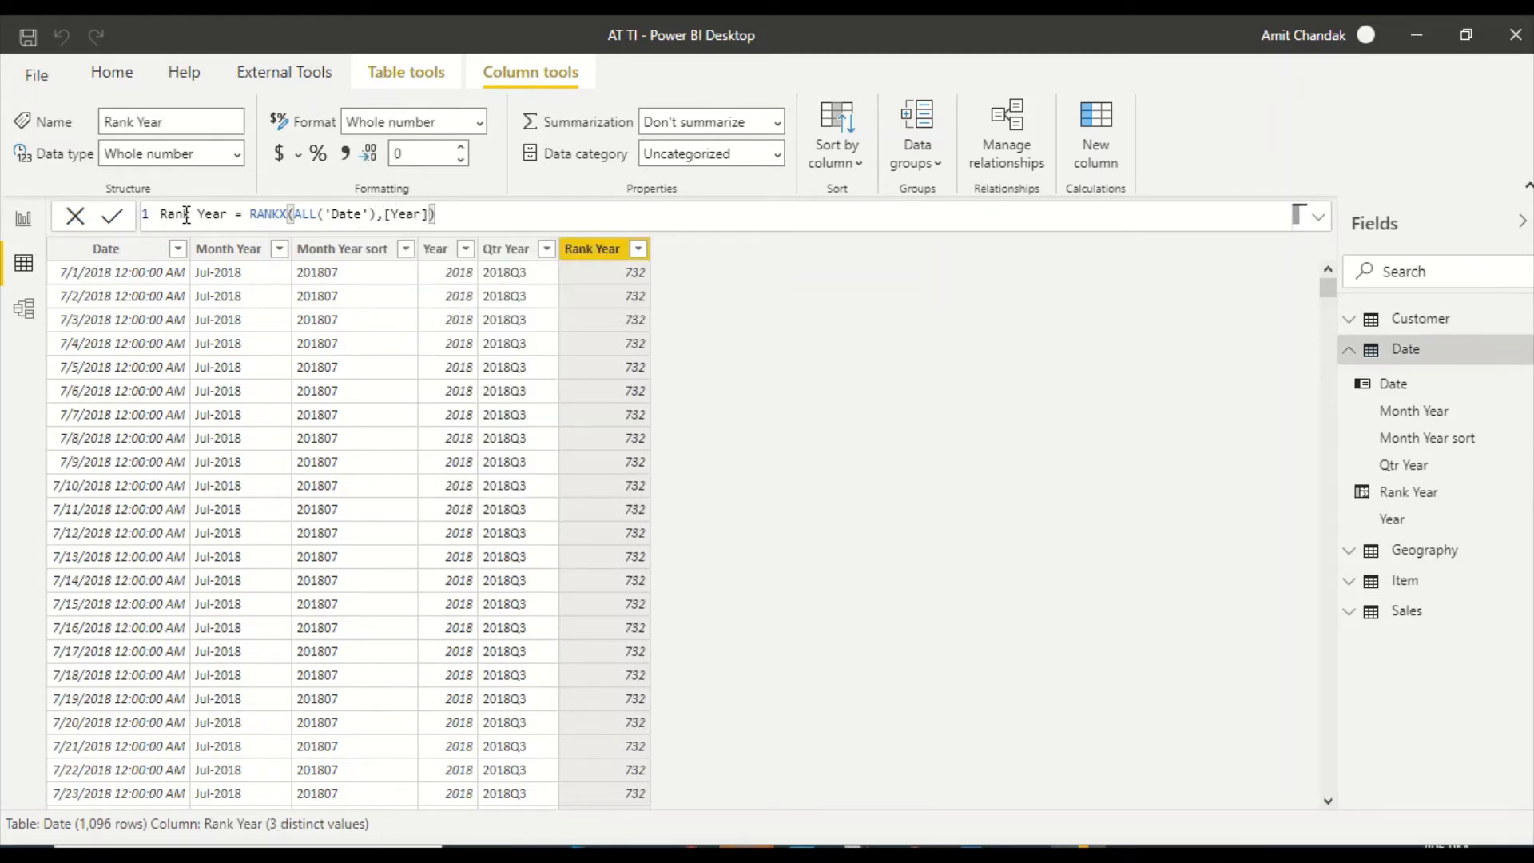
# - Try to set the Date table's Year column to sort by Rank Year
pyautogui.click(431, 252)
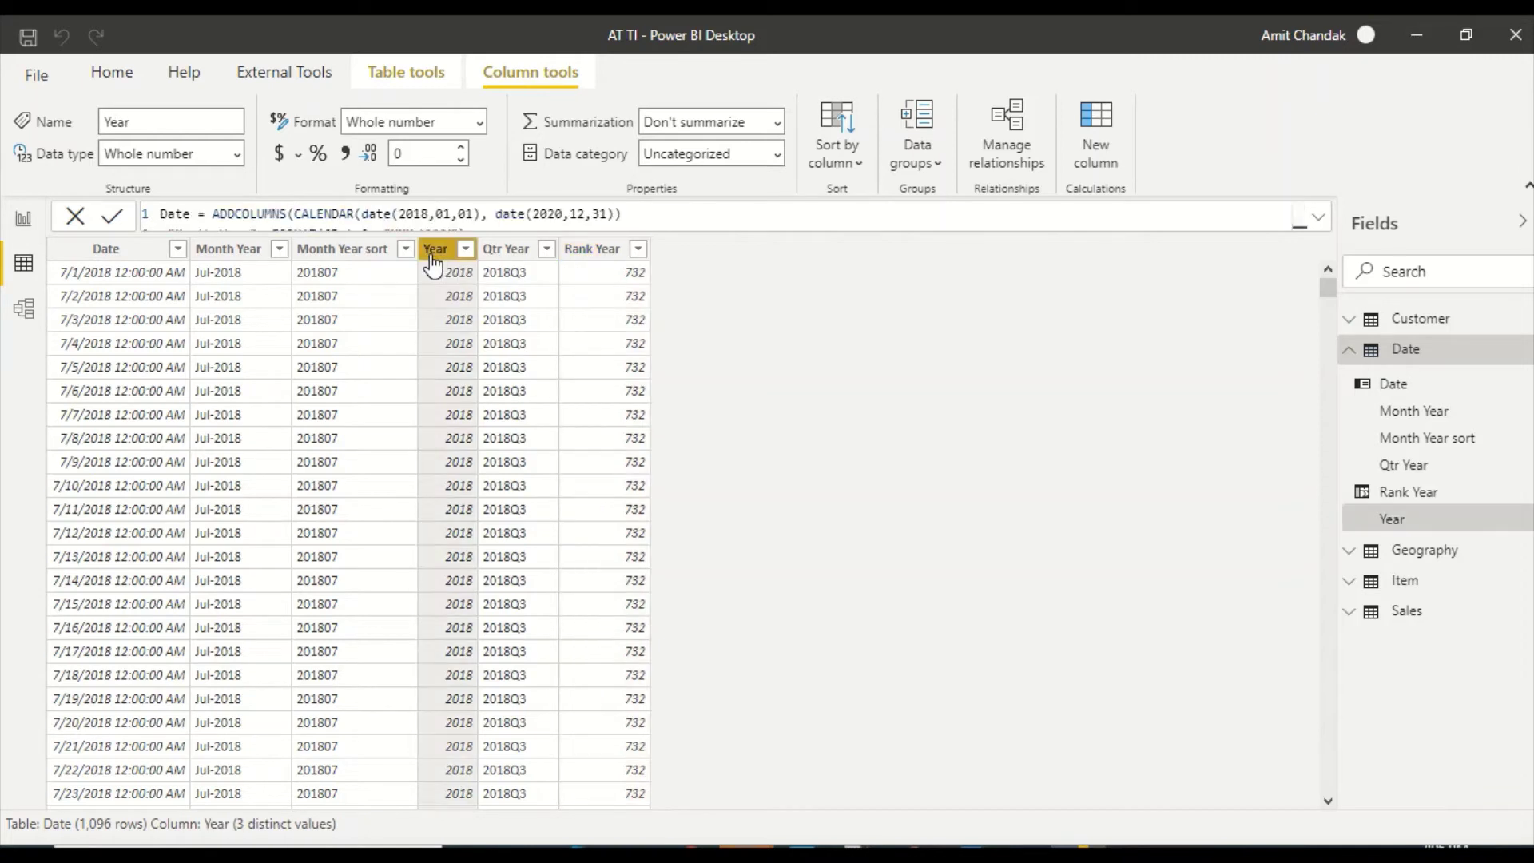
pyautogui.click(835, 151)
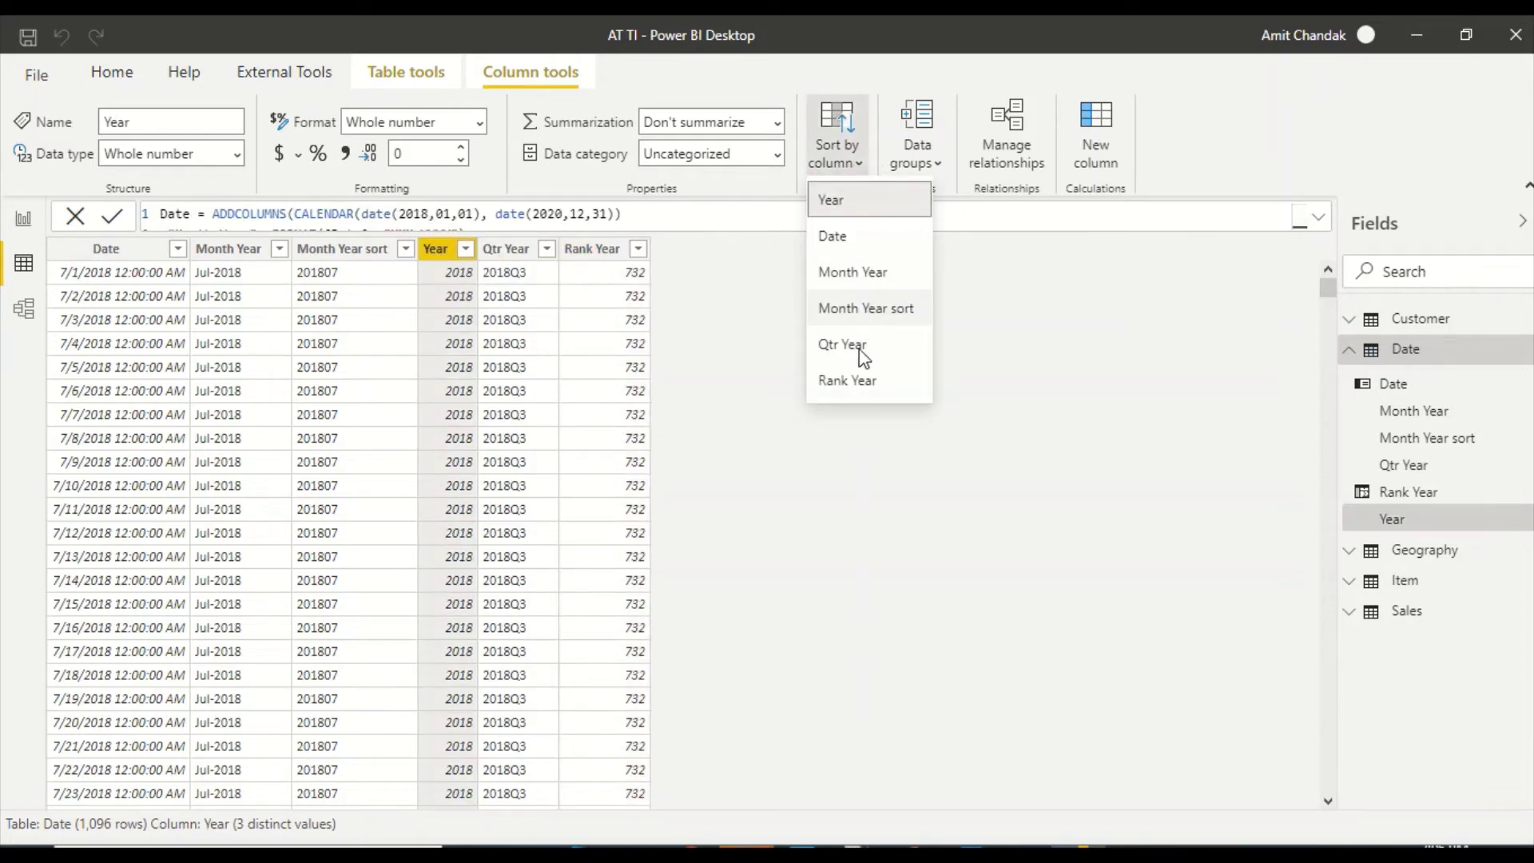
pyautogui.click(860, 375)
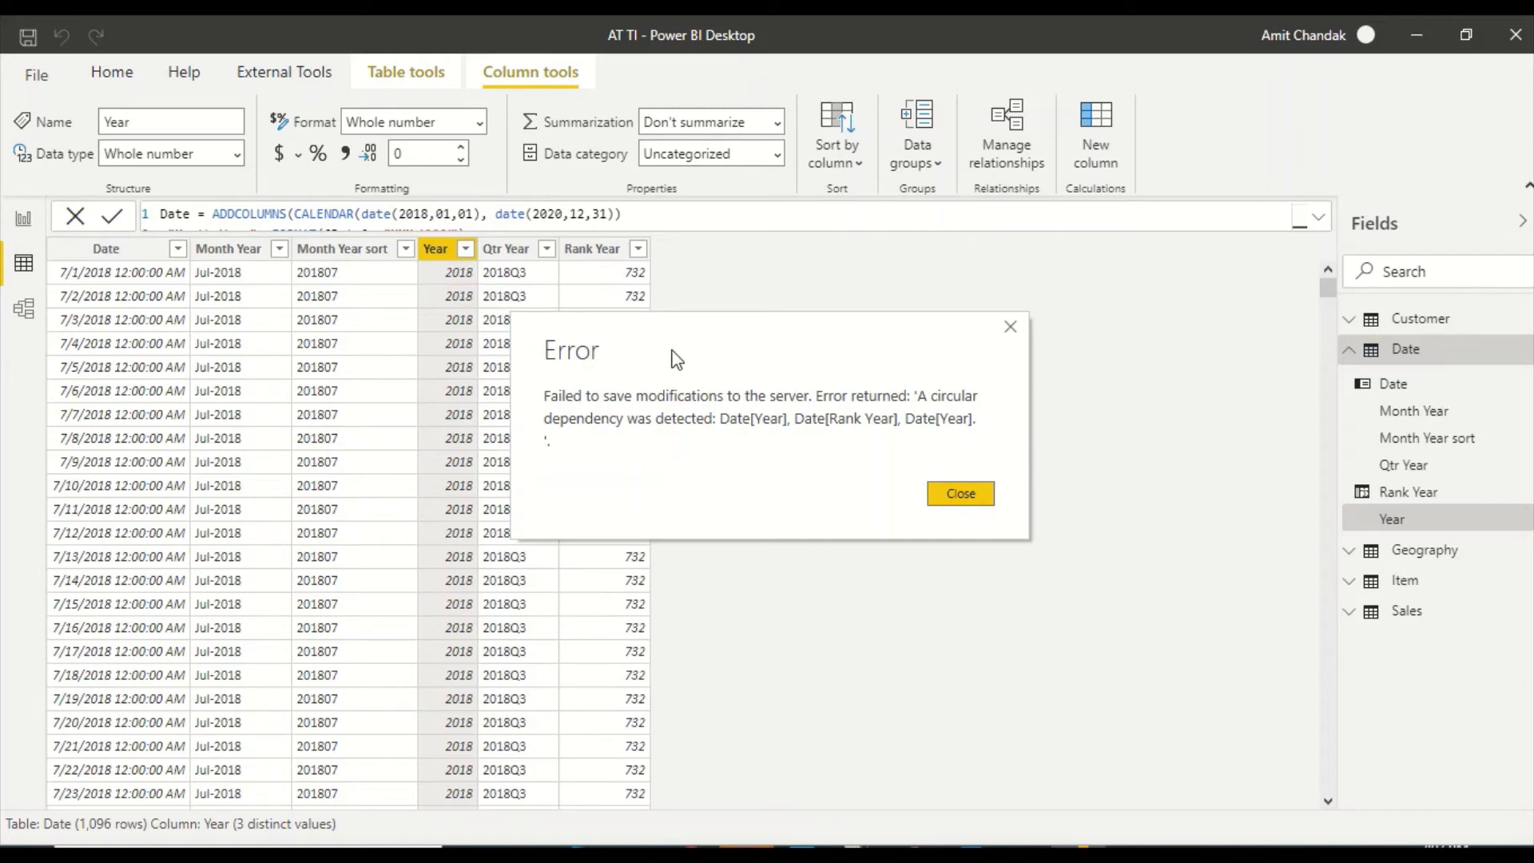
pyautogui.click(954, 499)
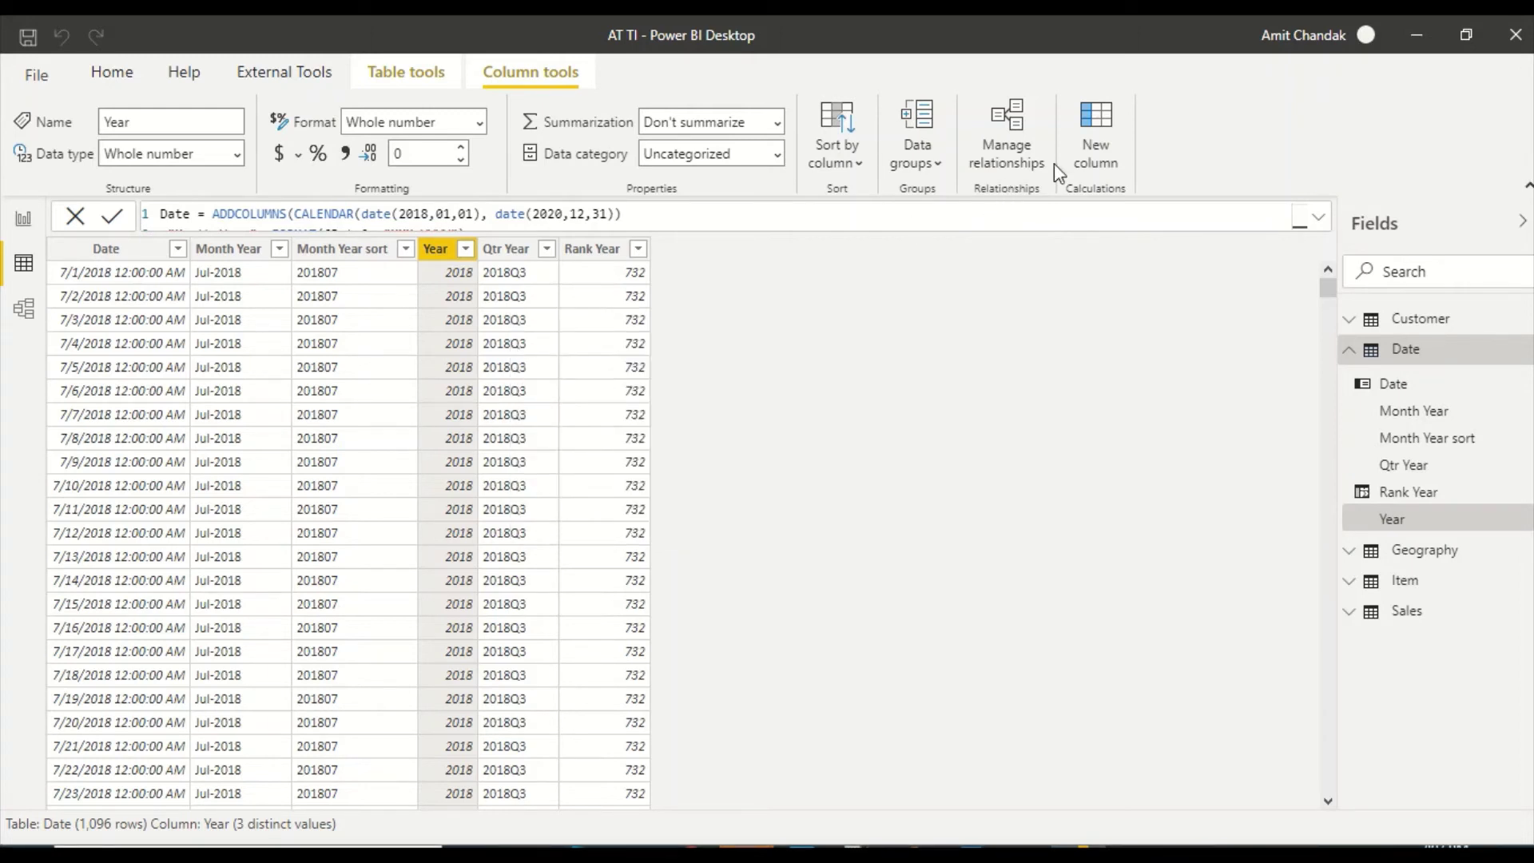
# - Examine the [Year] reference in the Rank Year column's formula
pyautogui.click(591, 249)
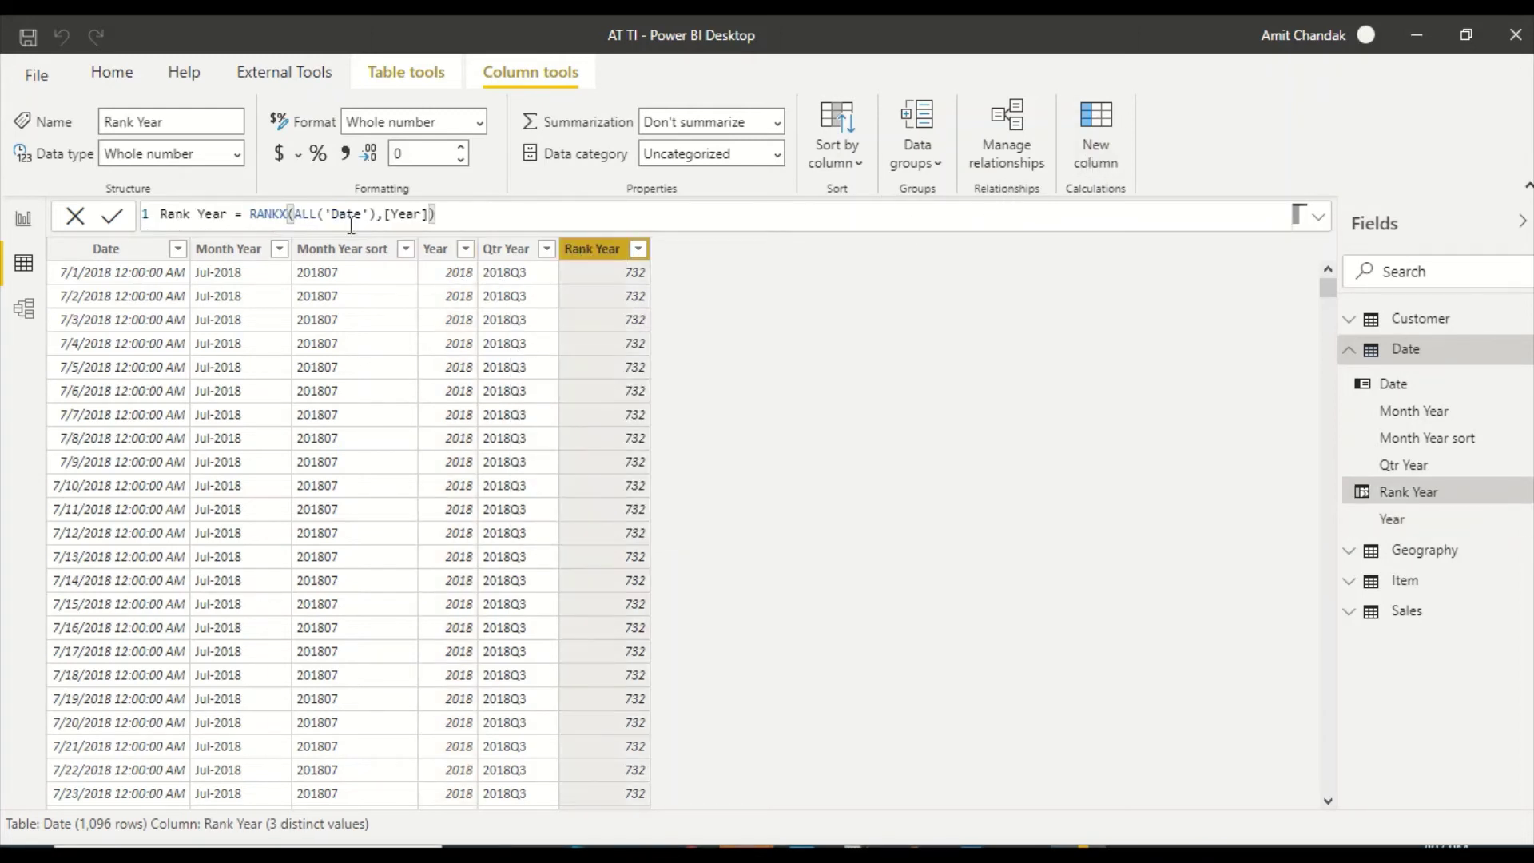
pyautogui.moveTo(384, 214); pyautogui.dragTo(431, 216)
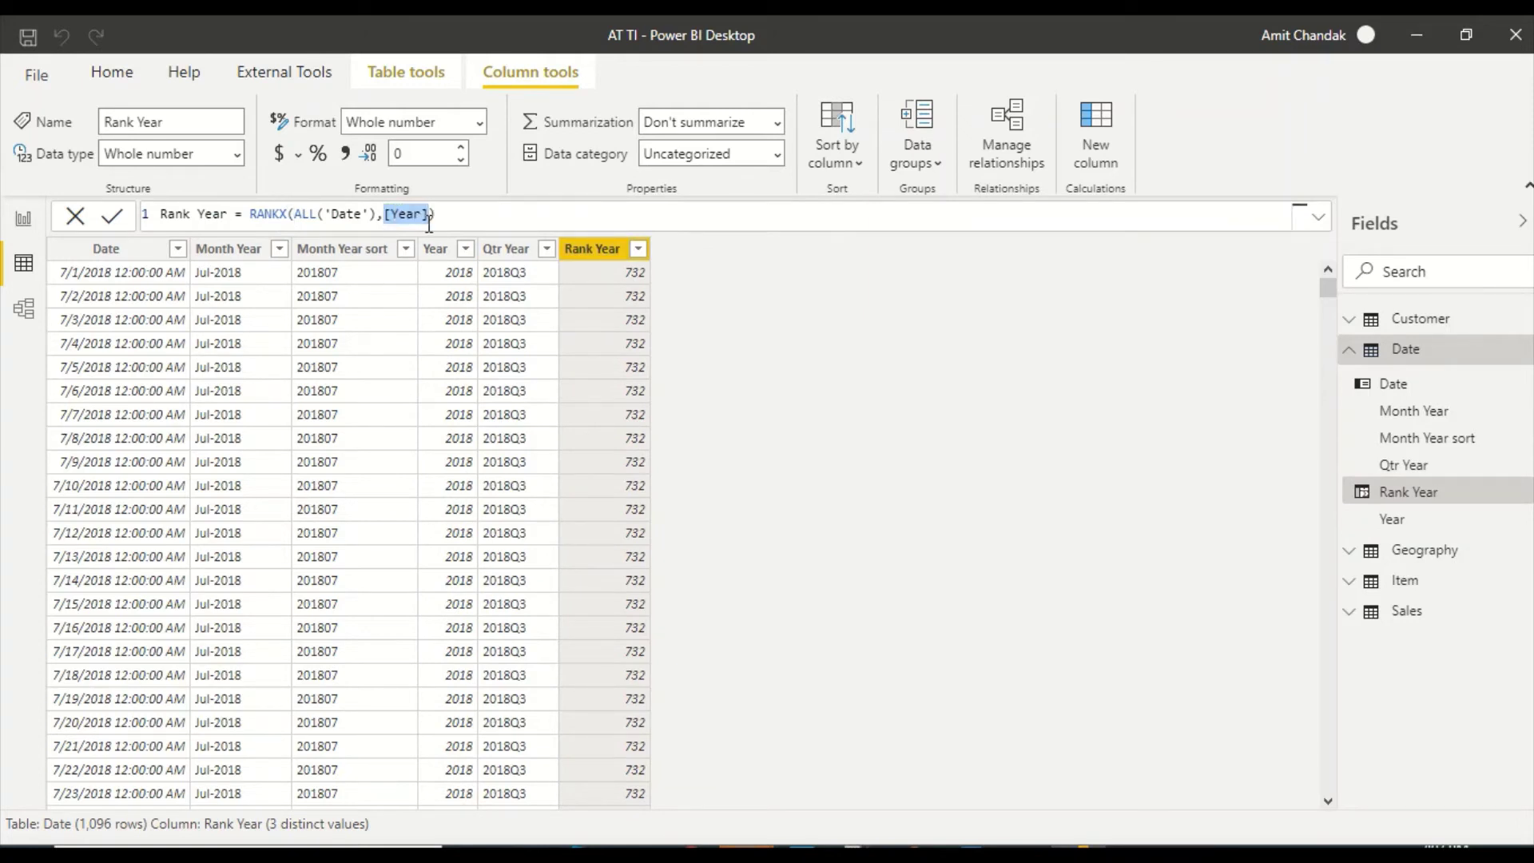
# - Replace the ranking expression in the Rank Year formula with YEAR('Date'[Date]) and commit it
pyautogui.write('year(')
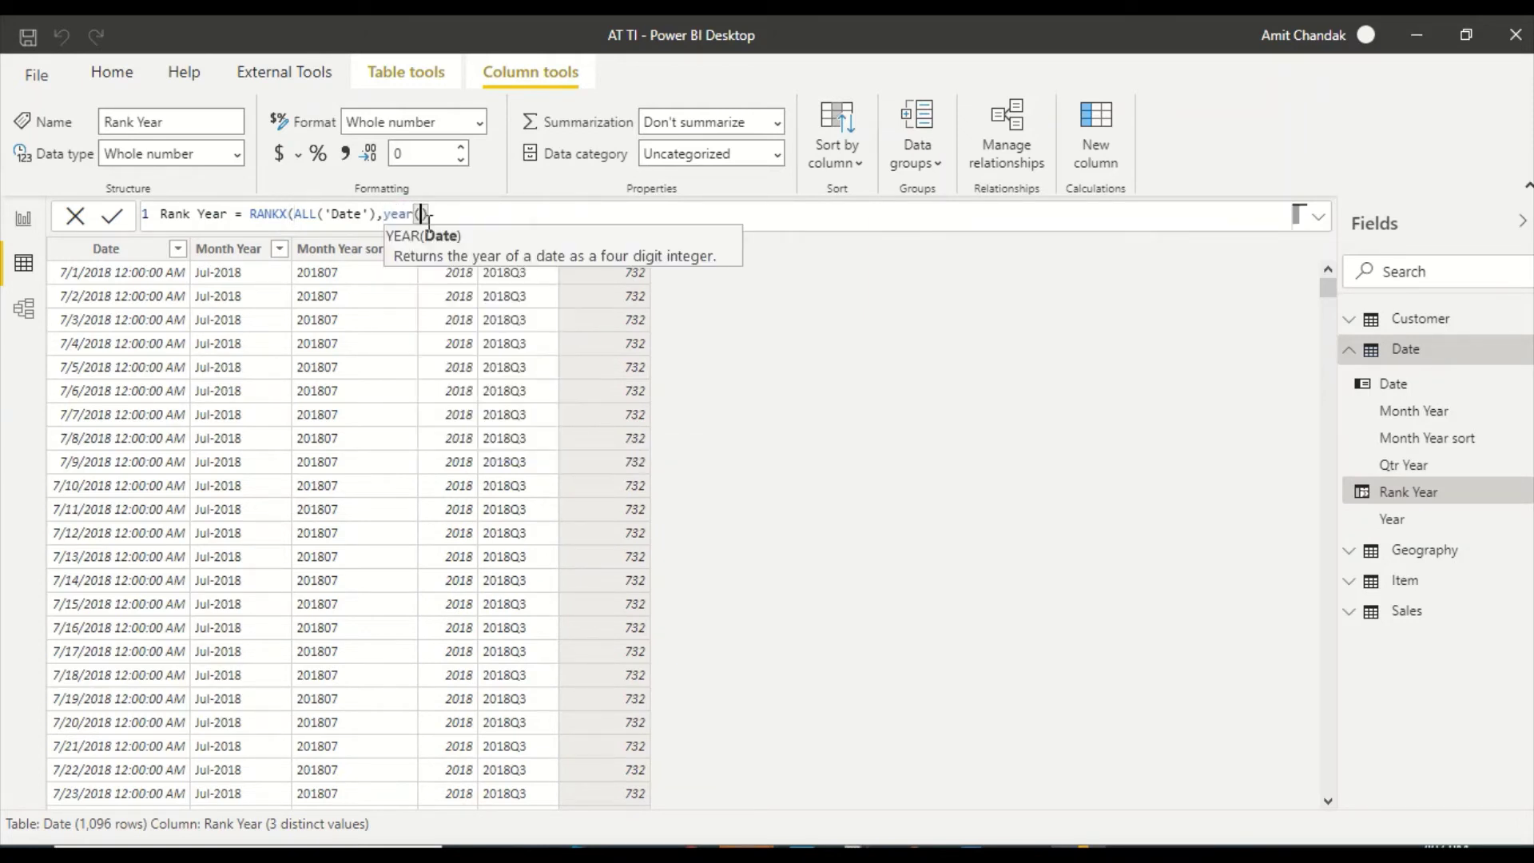
pyautogui.write('date')
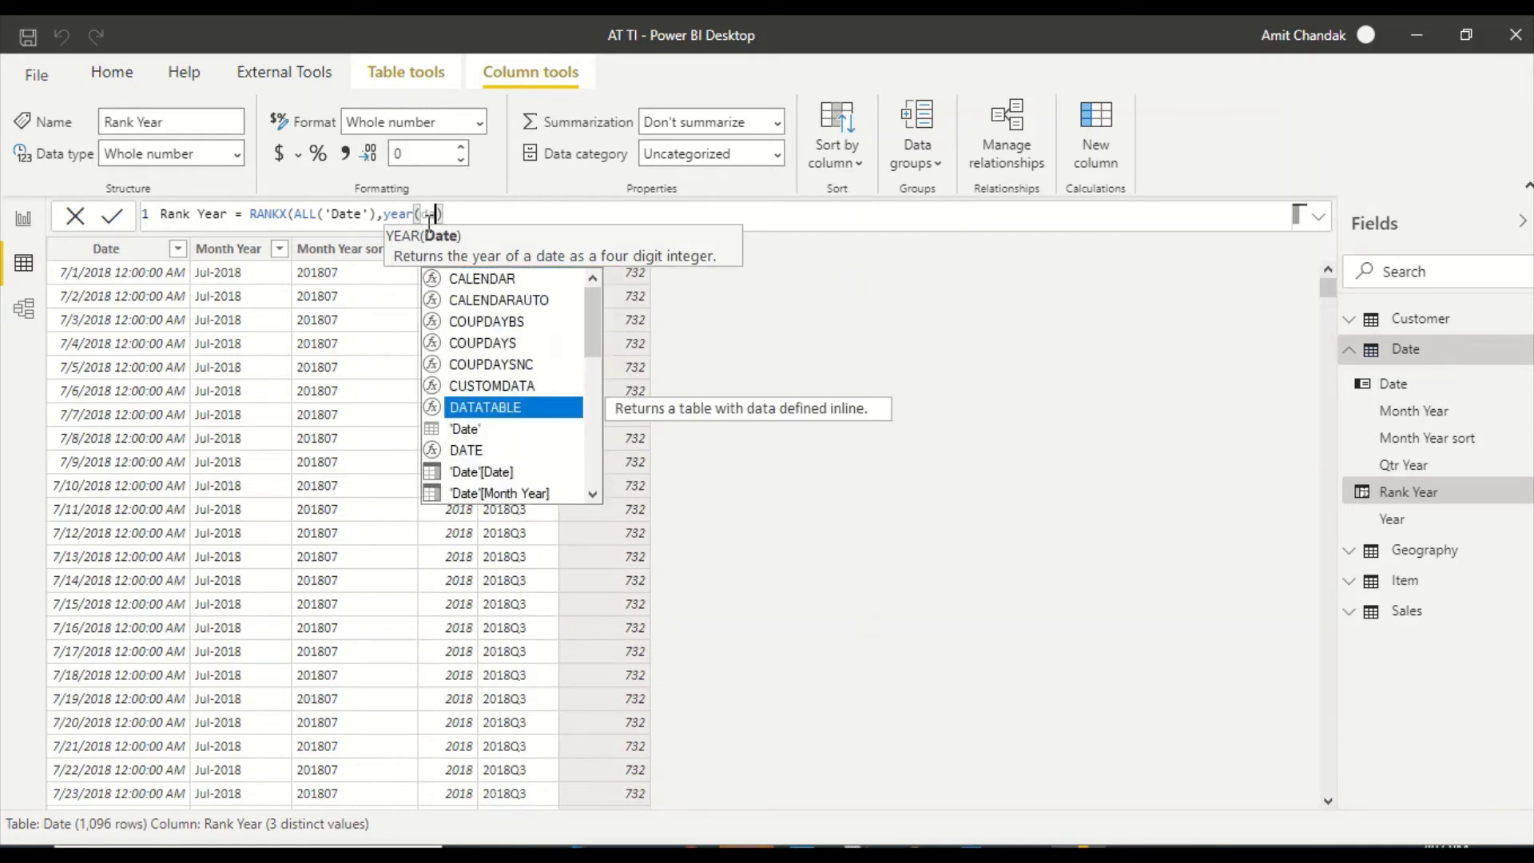
pyautogui.press('Down')
pyautogui.press('Down')
pyautogui.press('Tab')
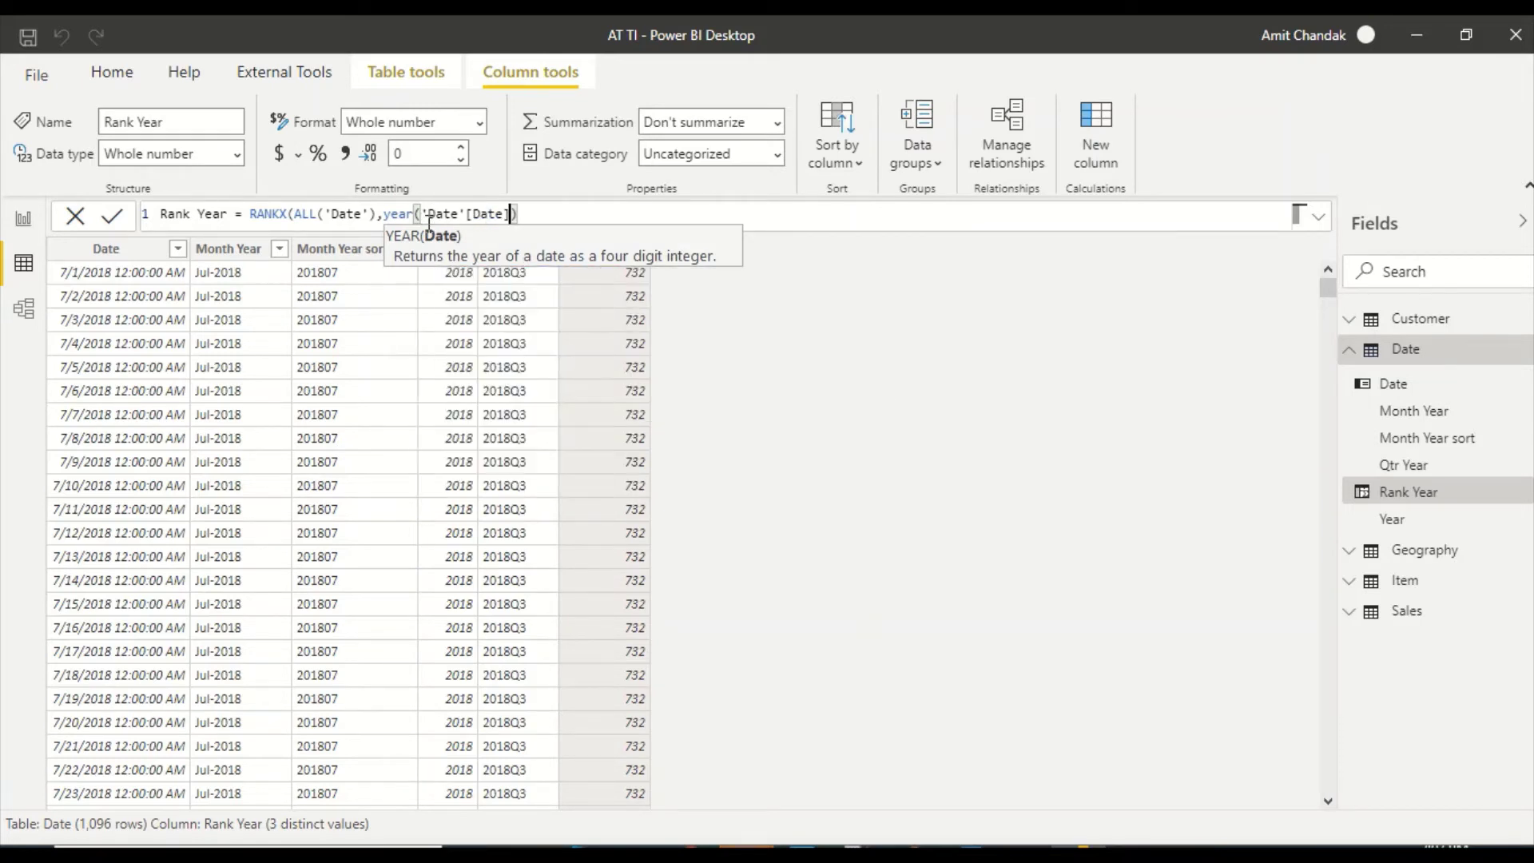
pyautogui.write('))')
pyautogui.press('Return')
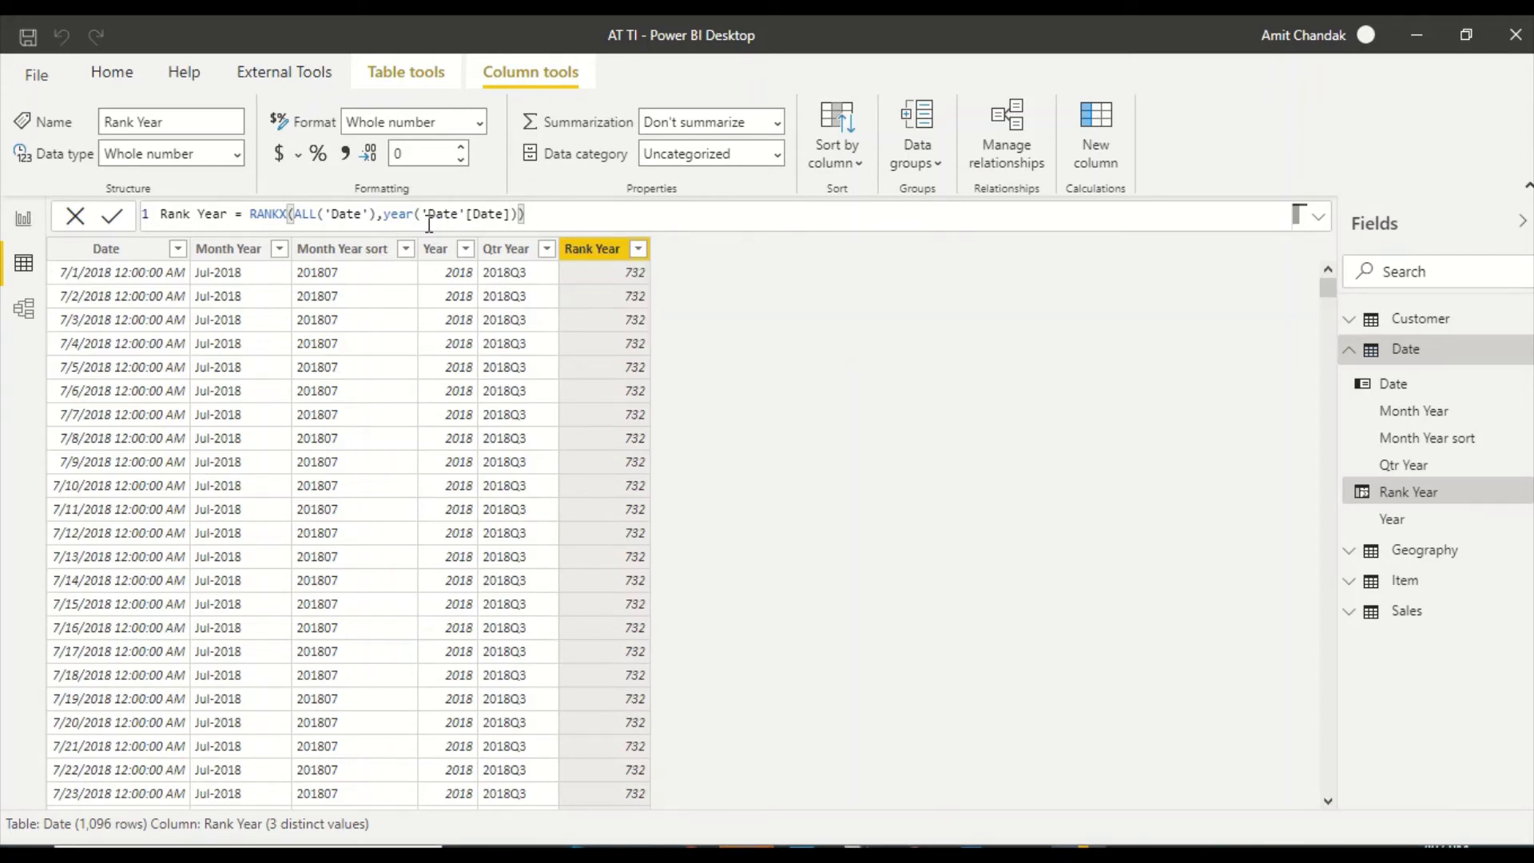
# - Sort the Date table's Year column by Rank Year and check the year order in the category sales matrix
pyautogui.click(1424, 356)
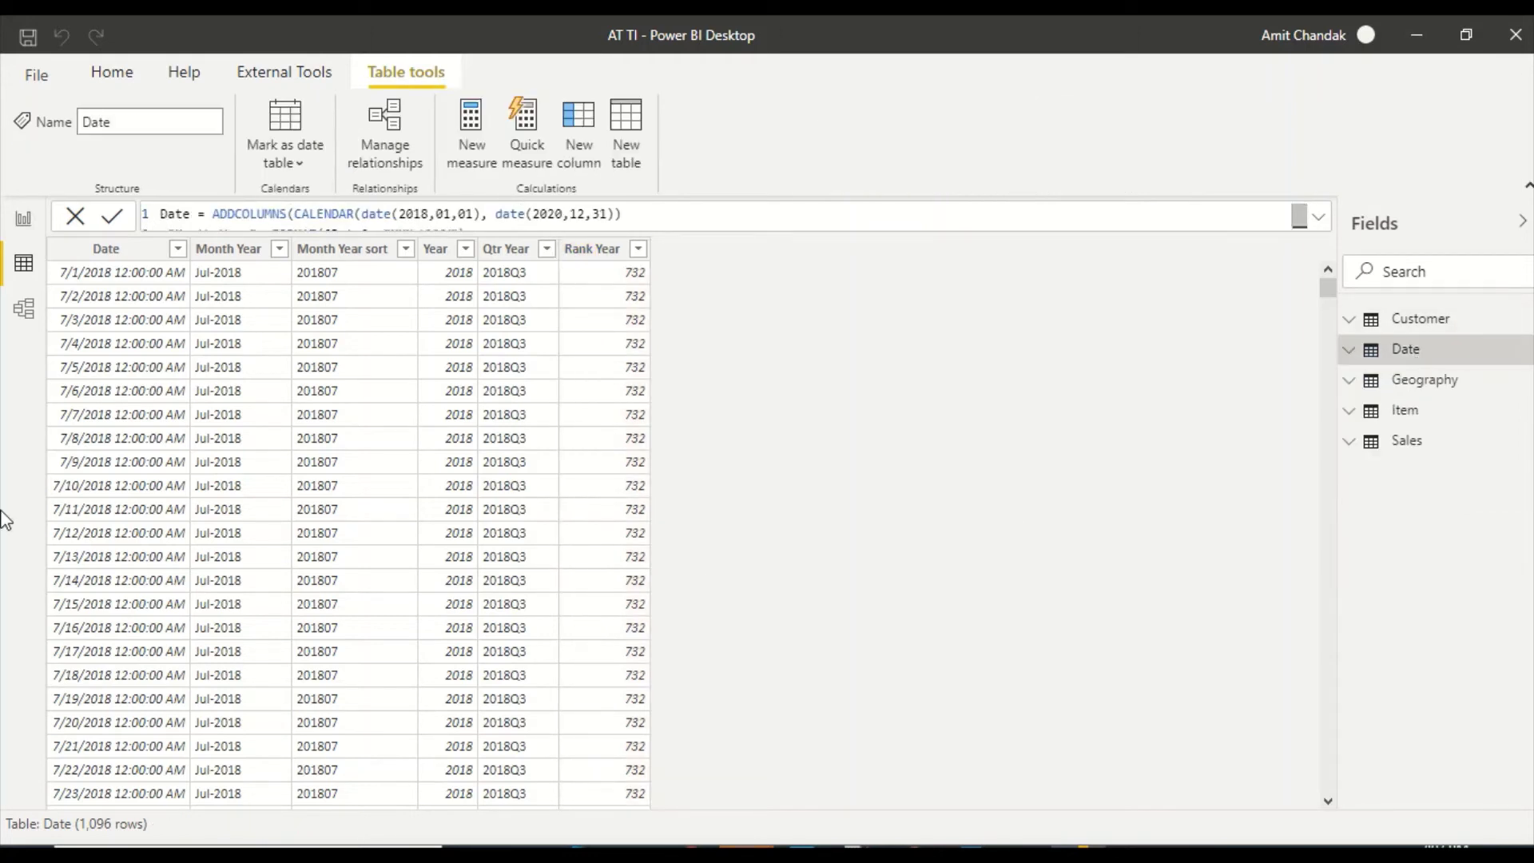
pyautogui.click(1318, 221)
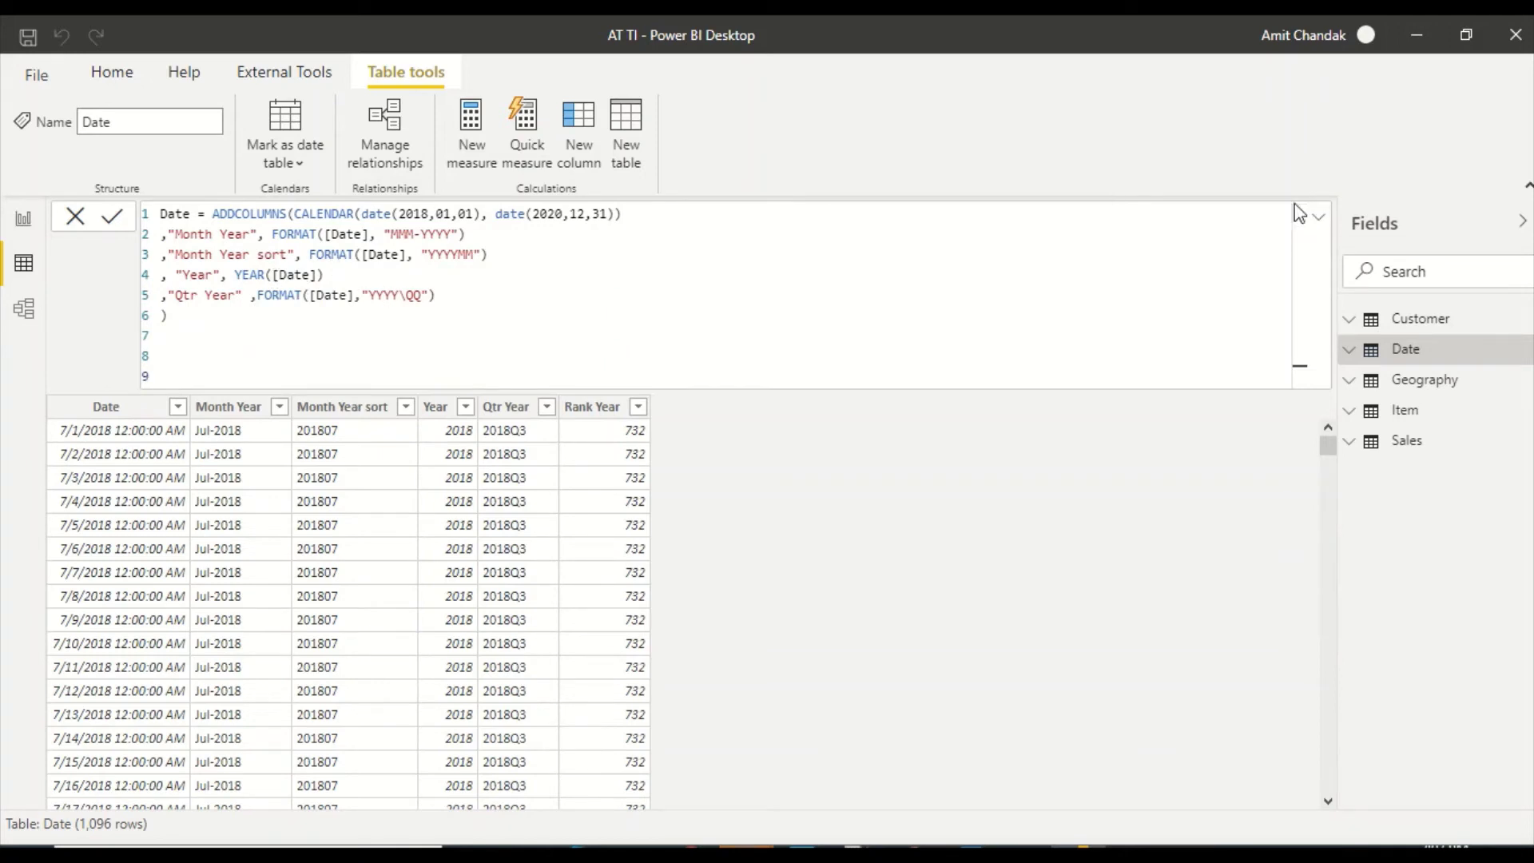
pyautogui.click(1318, 222)
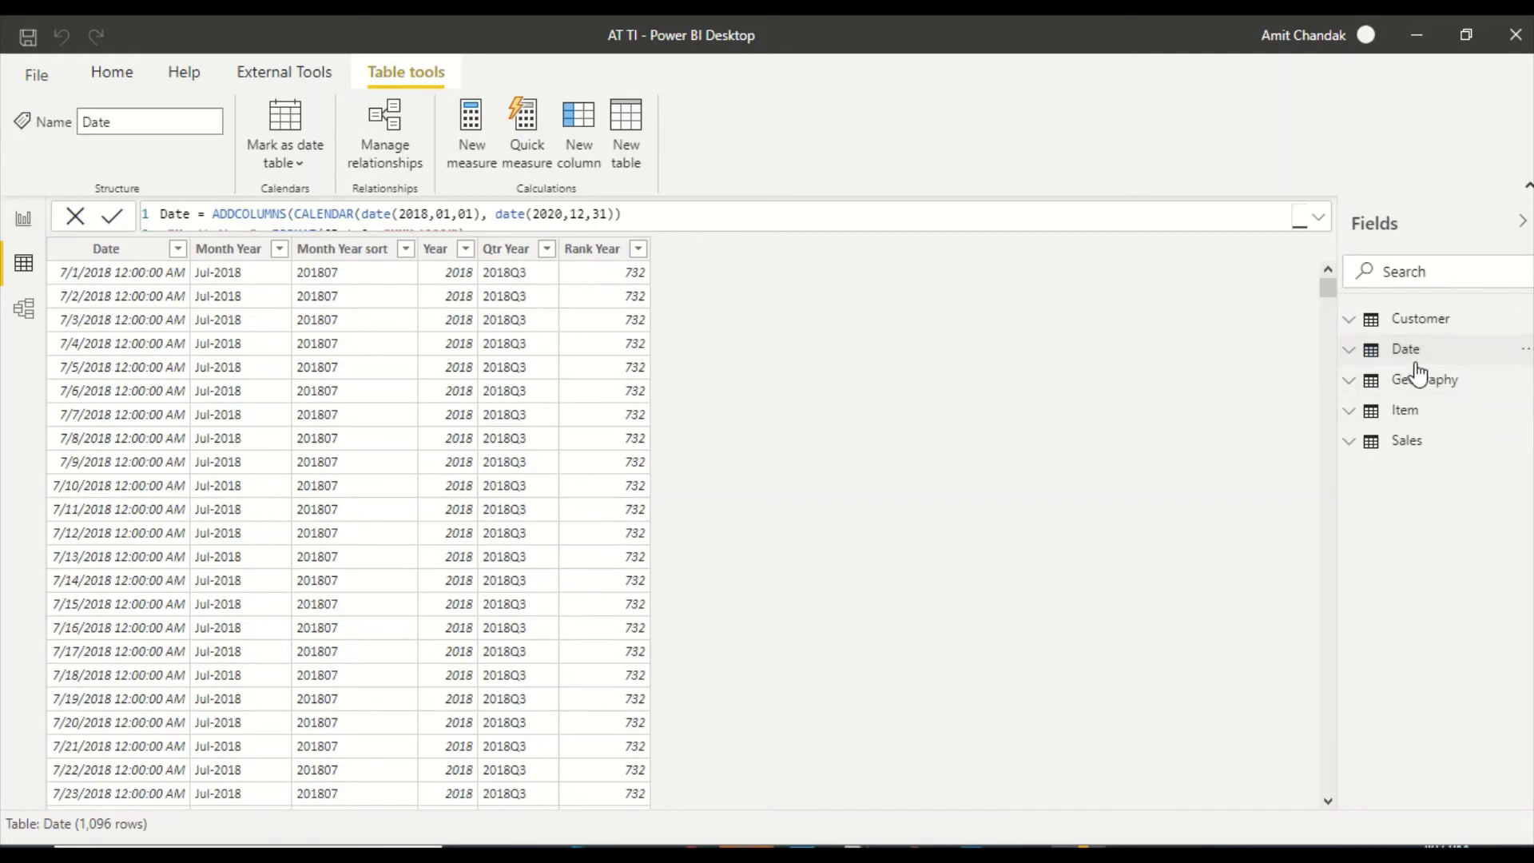
pyautogui.moveTo(1414, 367)
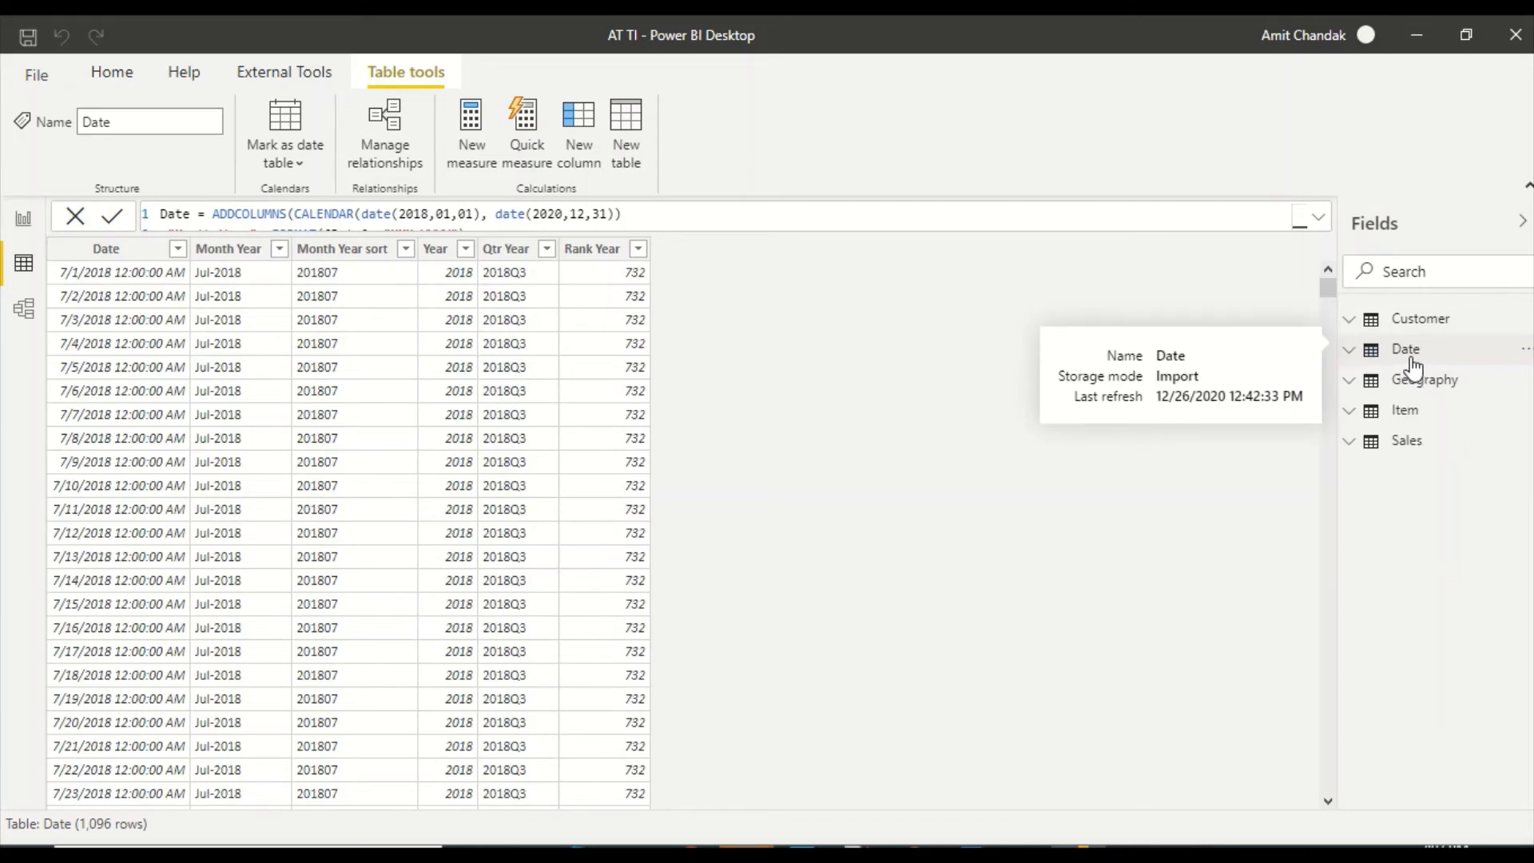
pyautogui.click(621, 257)
pyautogui.click(436, 248)
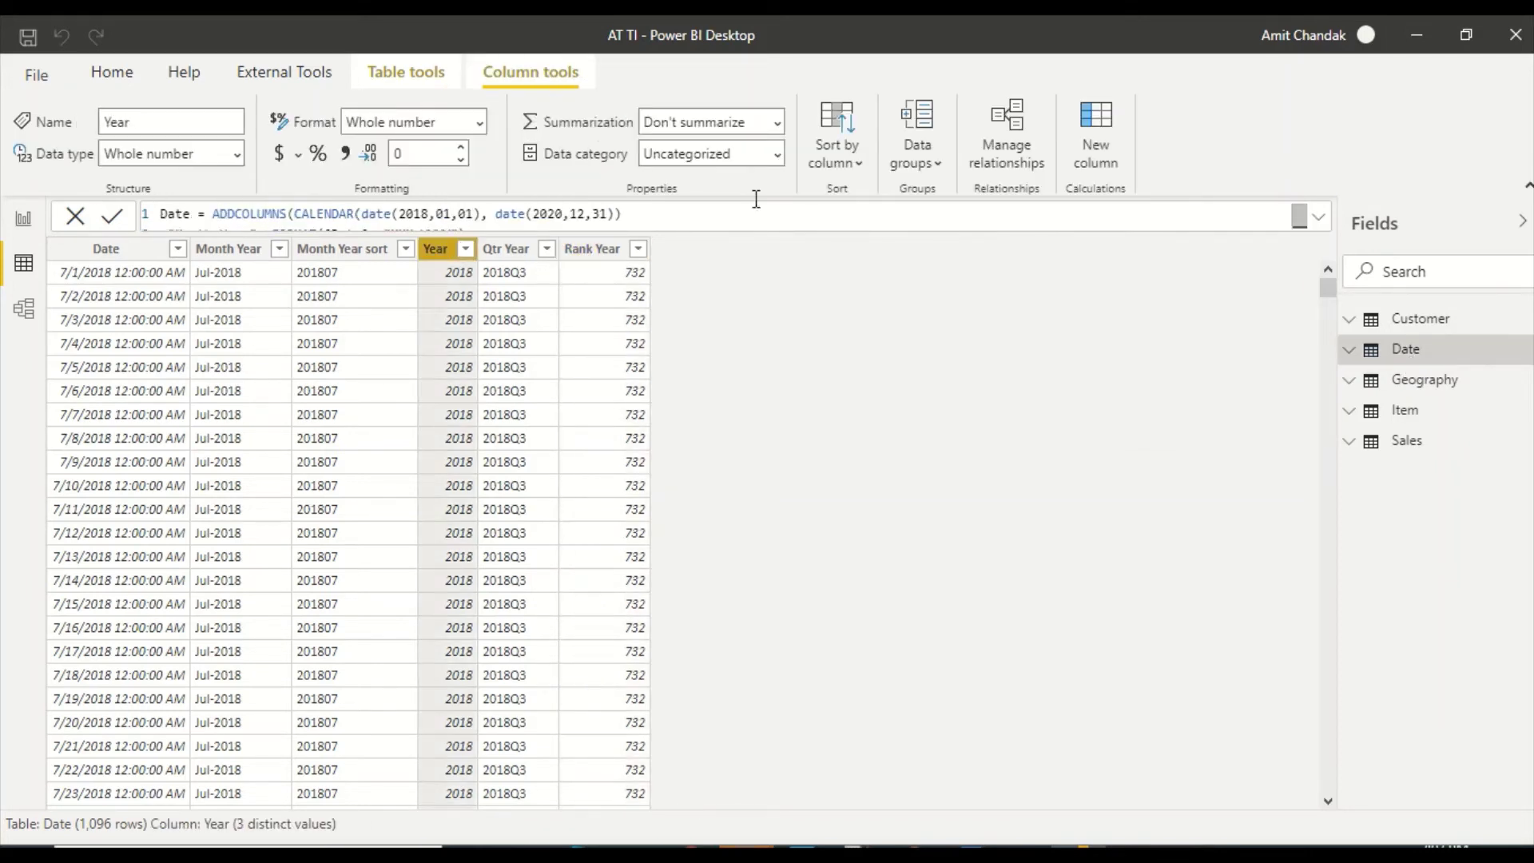
pyautogui.click(856, 163)
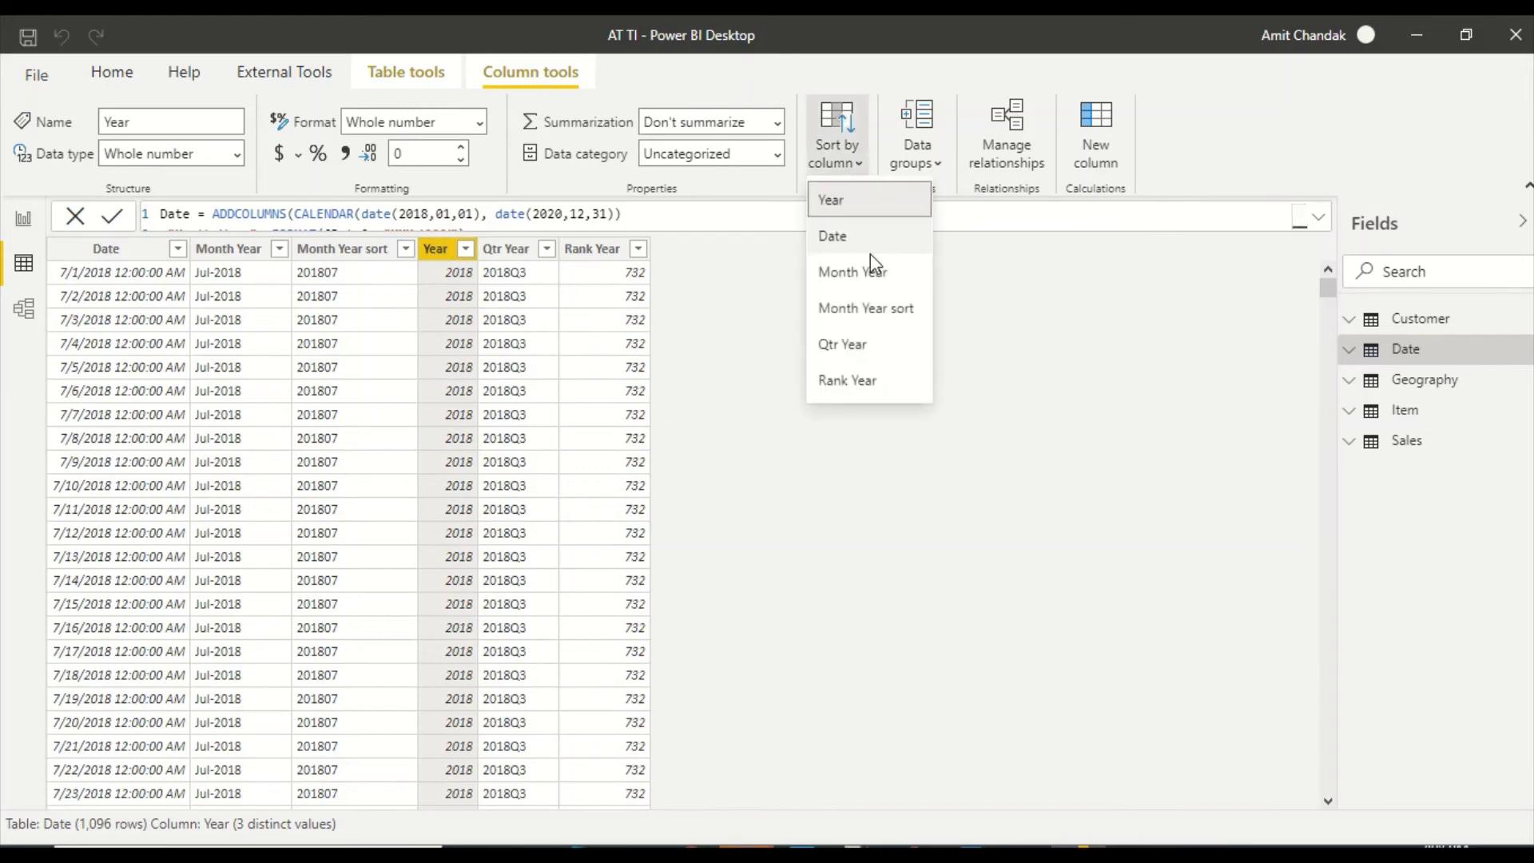
pyautogui.click(862, 376)
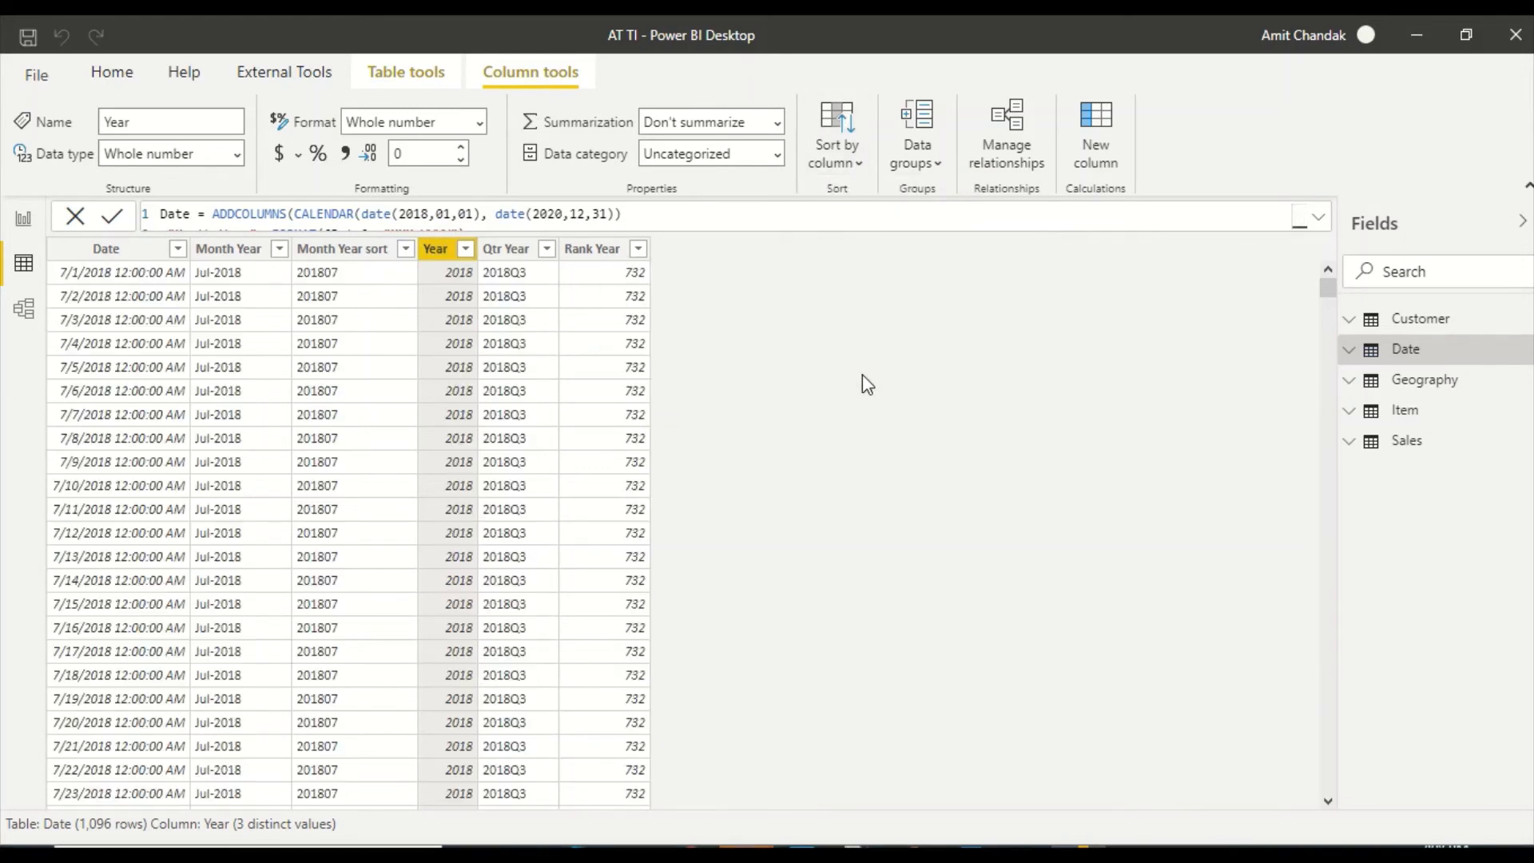
pyautogui.click(23, 219)
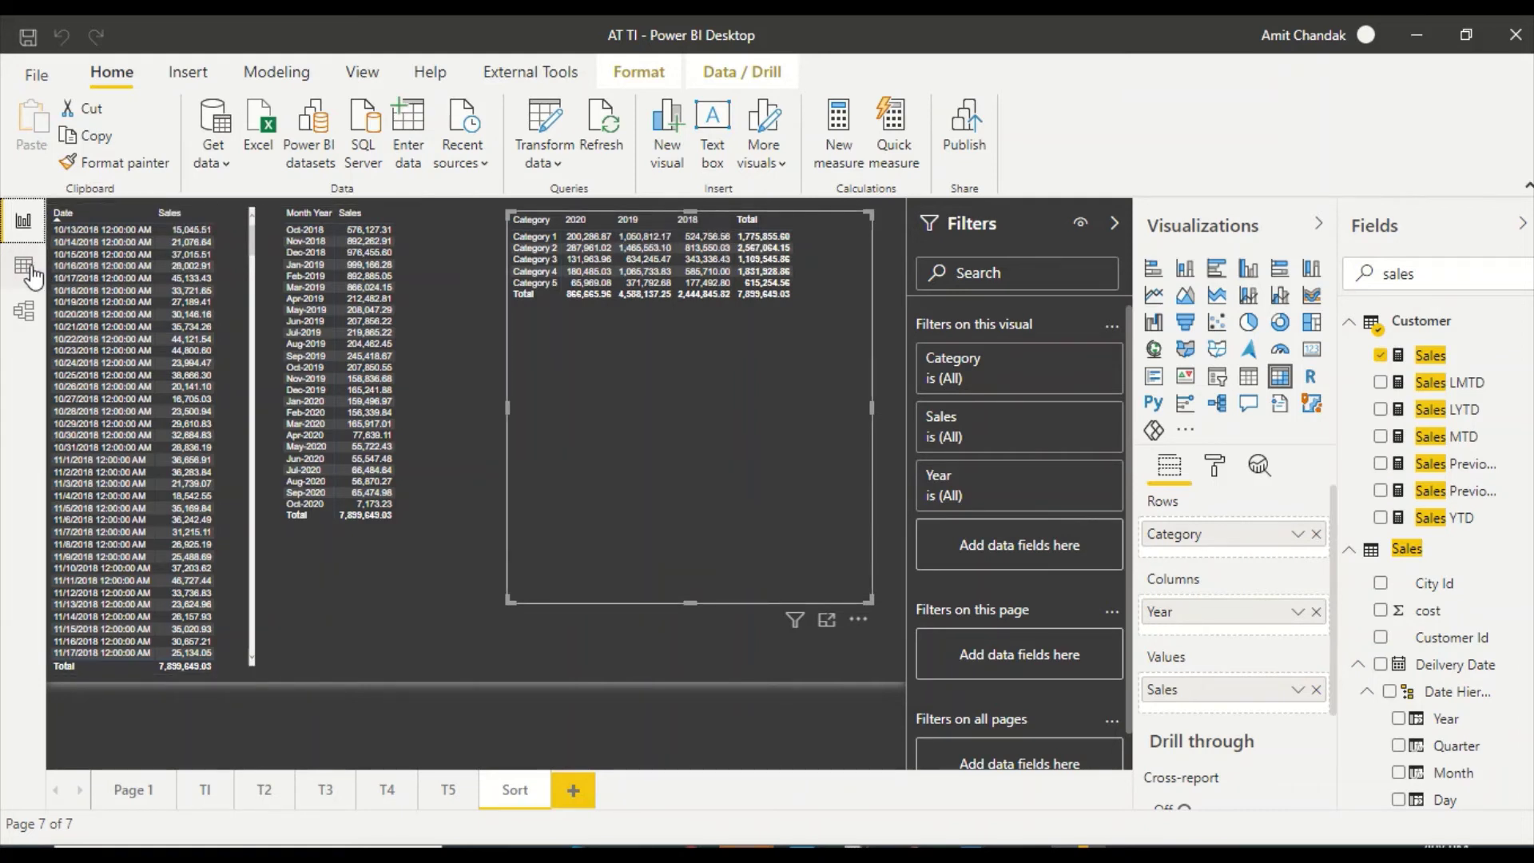
pyautogui.moveTo(658, 237)
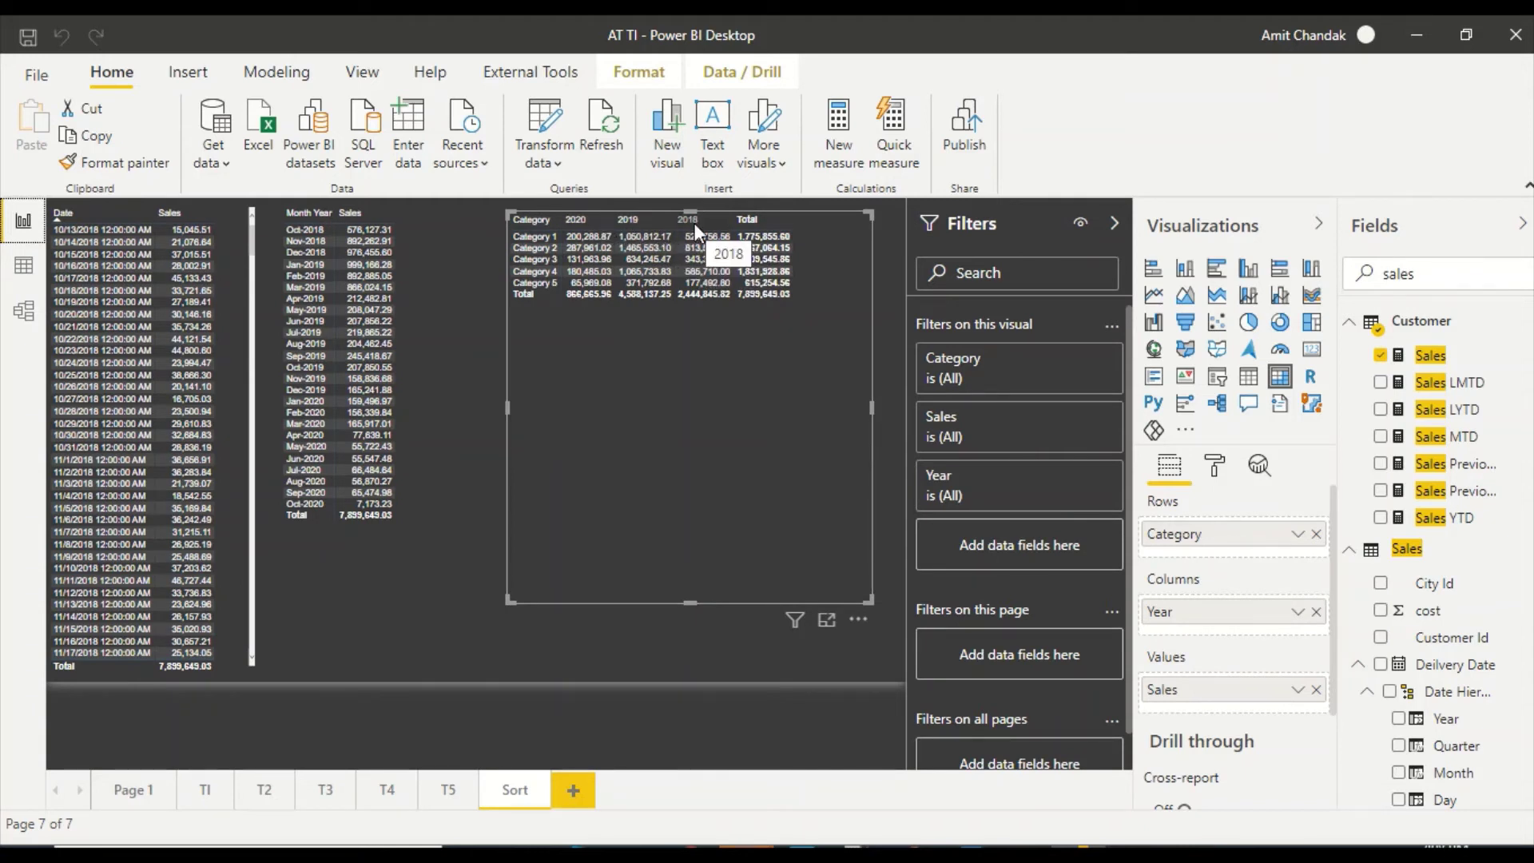
# - Add a calculated column named Year 1 to the Date table with the formula [Year]
pyautogui.click(29, 267)
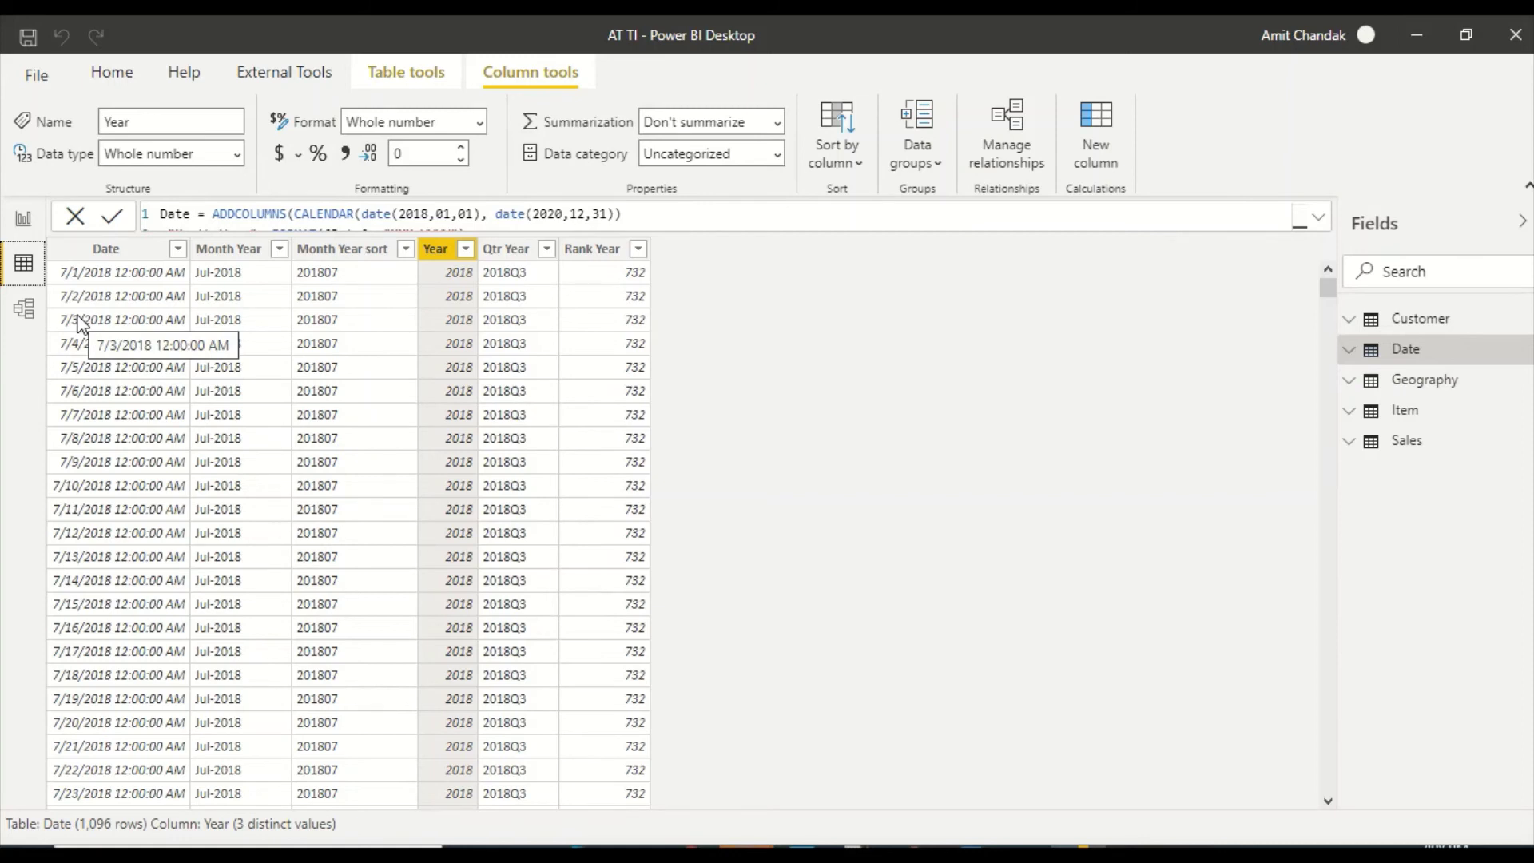
pyautogui.click(613, 257)
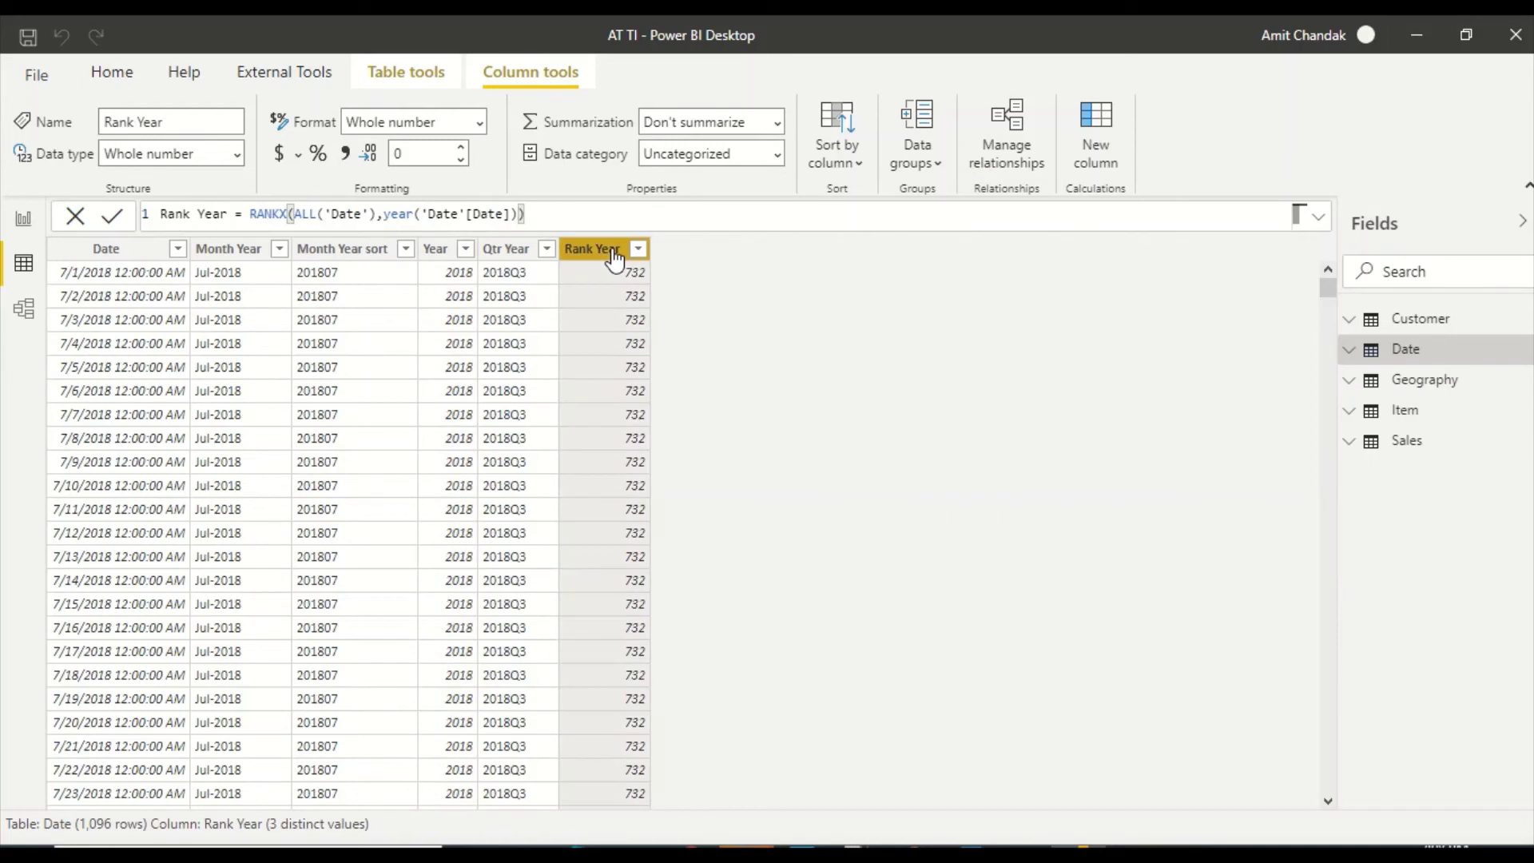
pyautogui.click(441, 252)
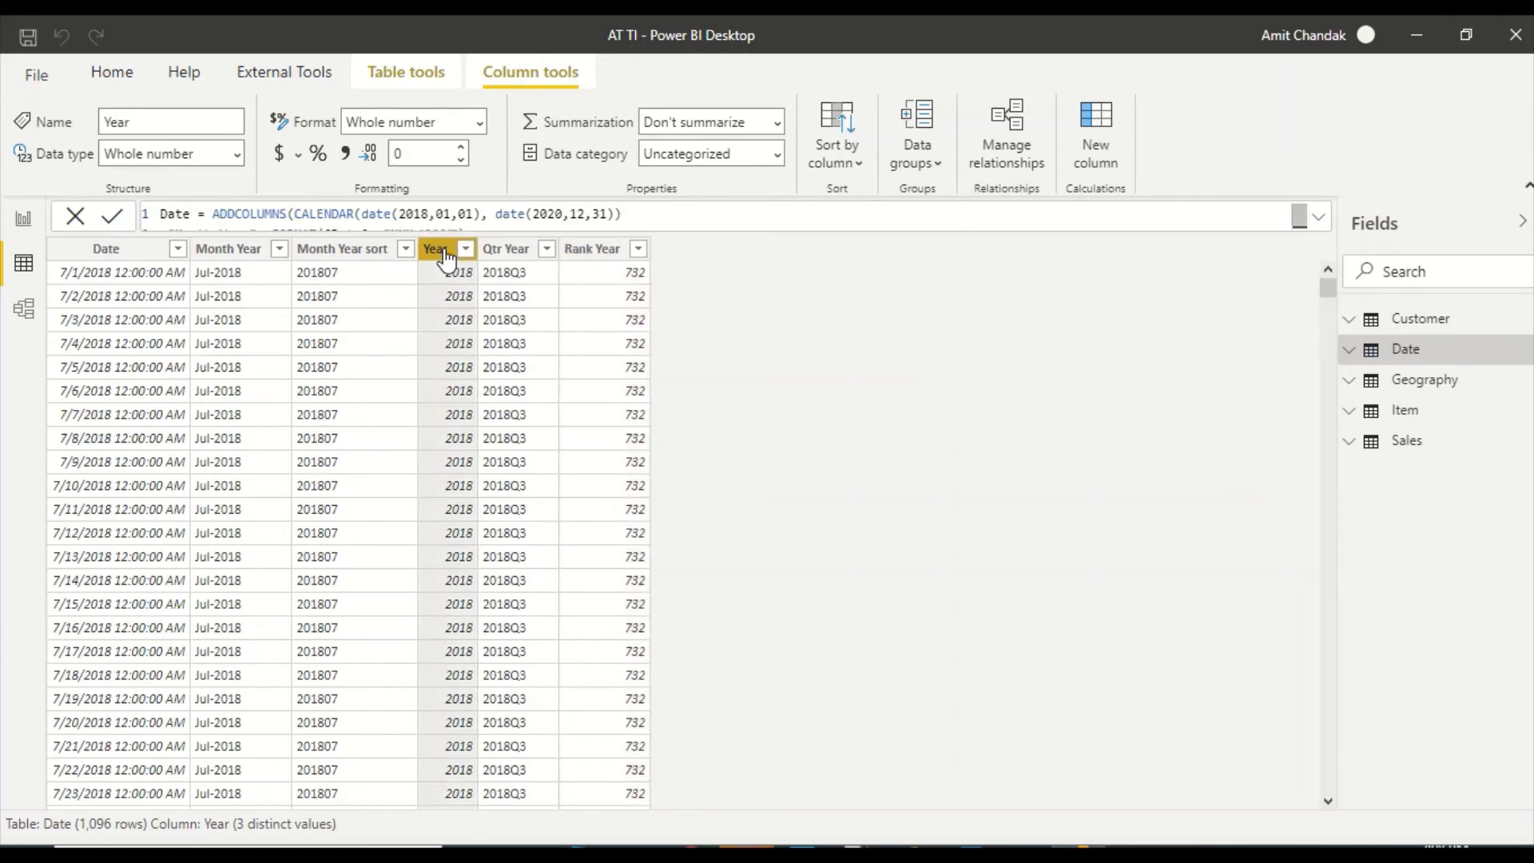
pyautogui.click(1093, 135)
pyautogui.doubleClick(185, 215)
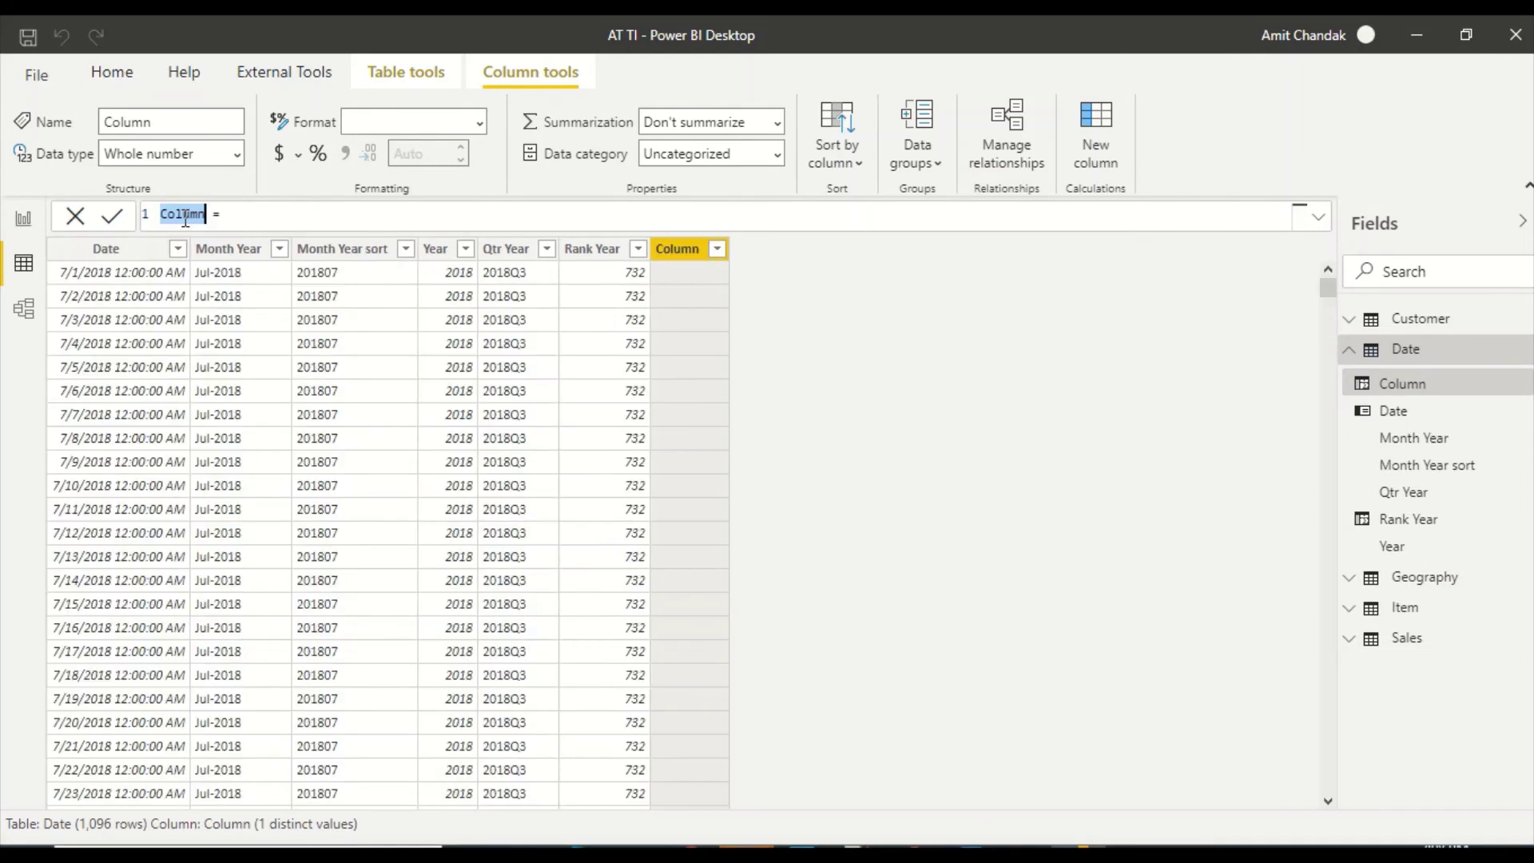
pyautogui.write('Year 1')
pyautogui.press('End')
pyautogui.write('[year')
pyautogui.press('Escape')
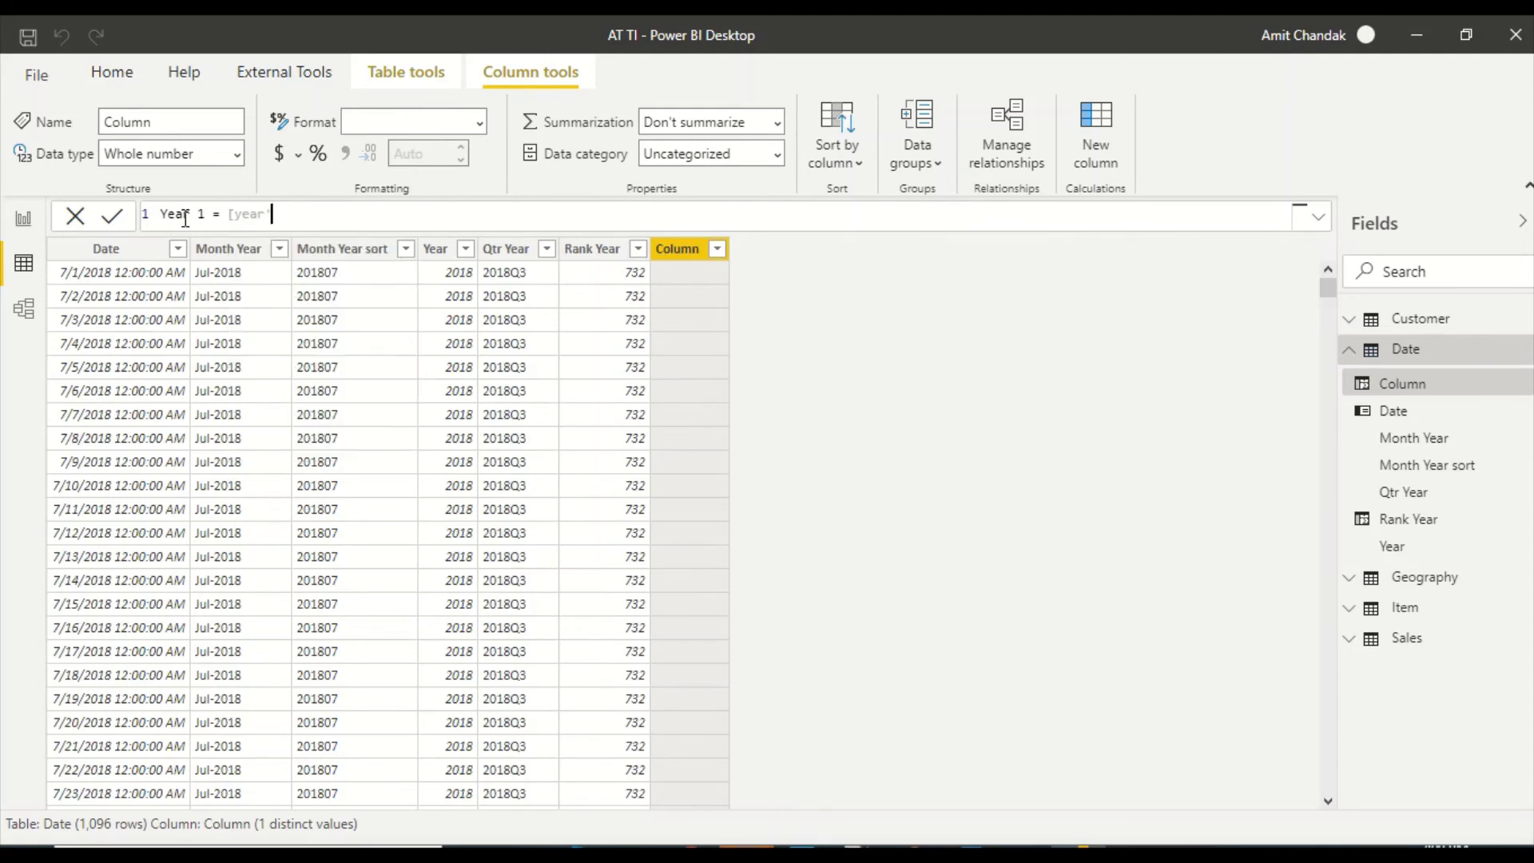
pyautogui.press('Tab')
pyautogui.click(676, 251)
# - Reset the Date table's Year column so that it sorts by Year itself
pyautogui.click(607, 256)
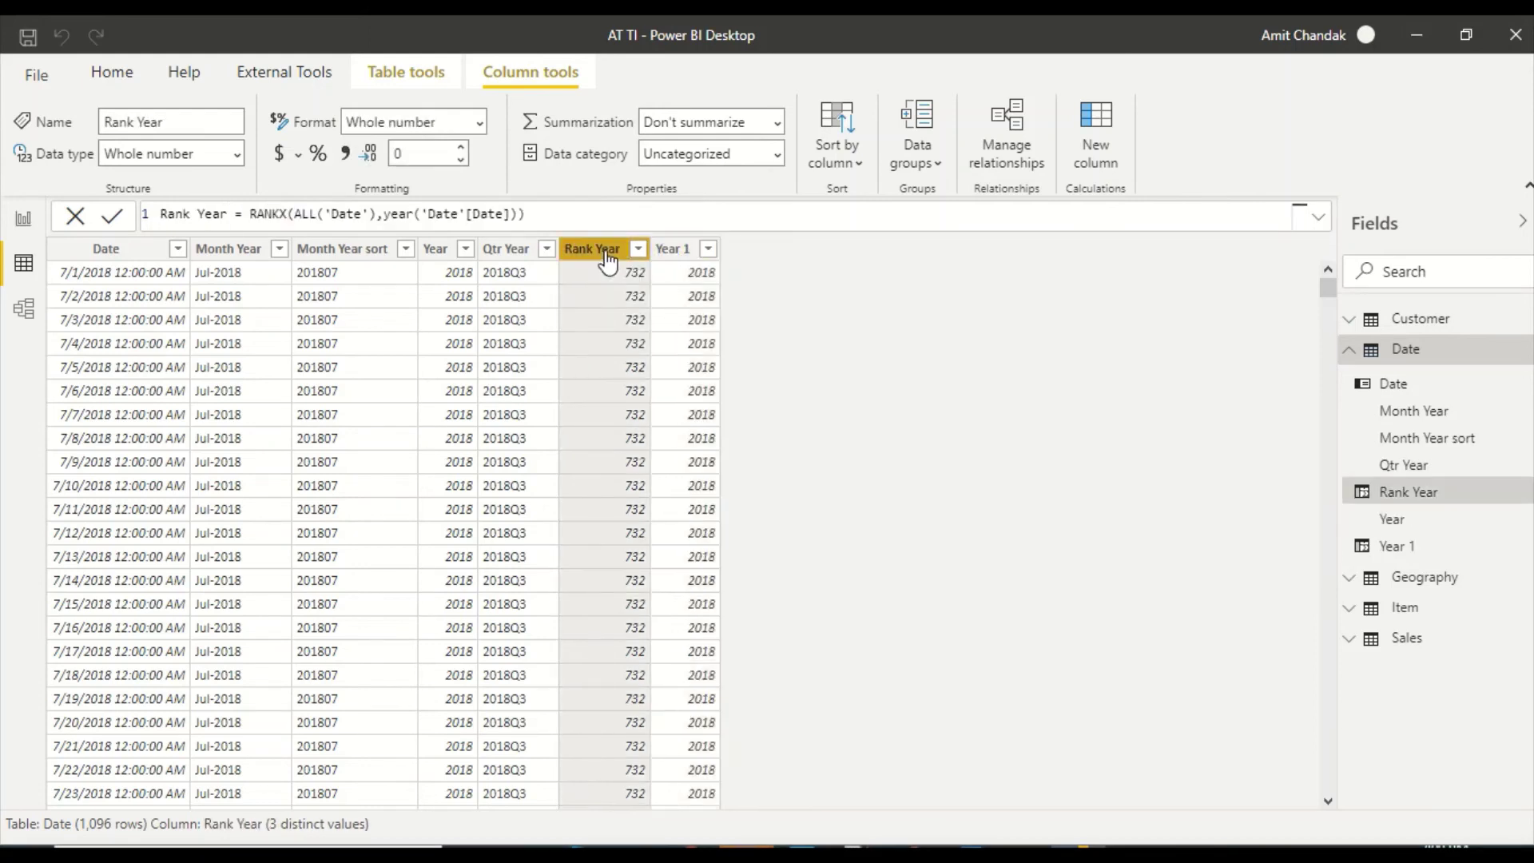
pyautogui.click(435, 248)
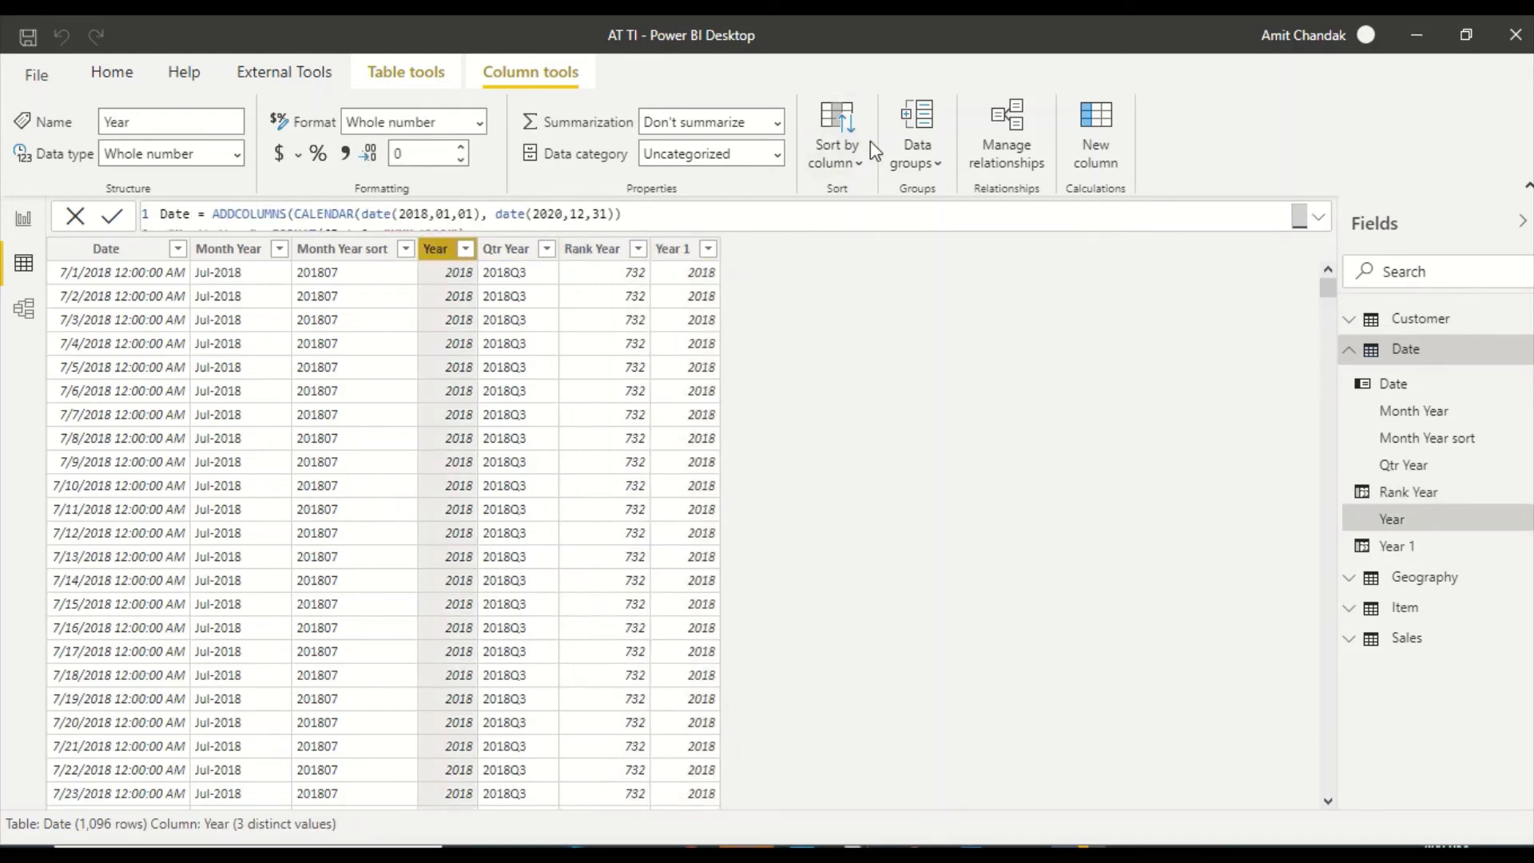
pyautogui.click(847, 160)
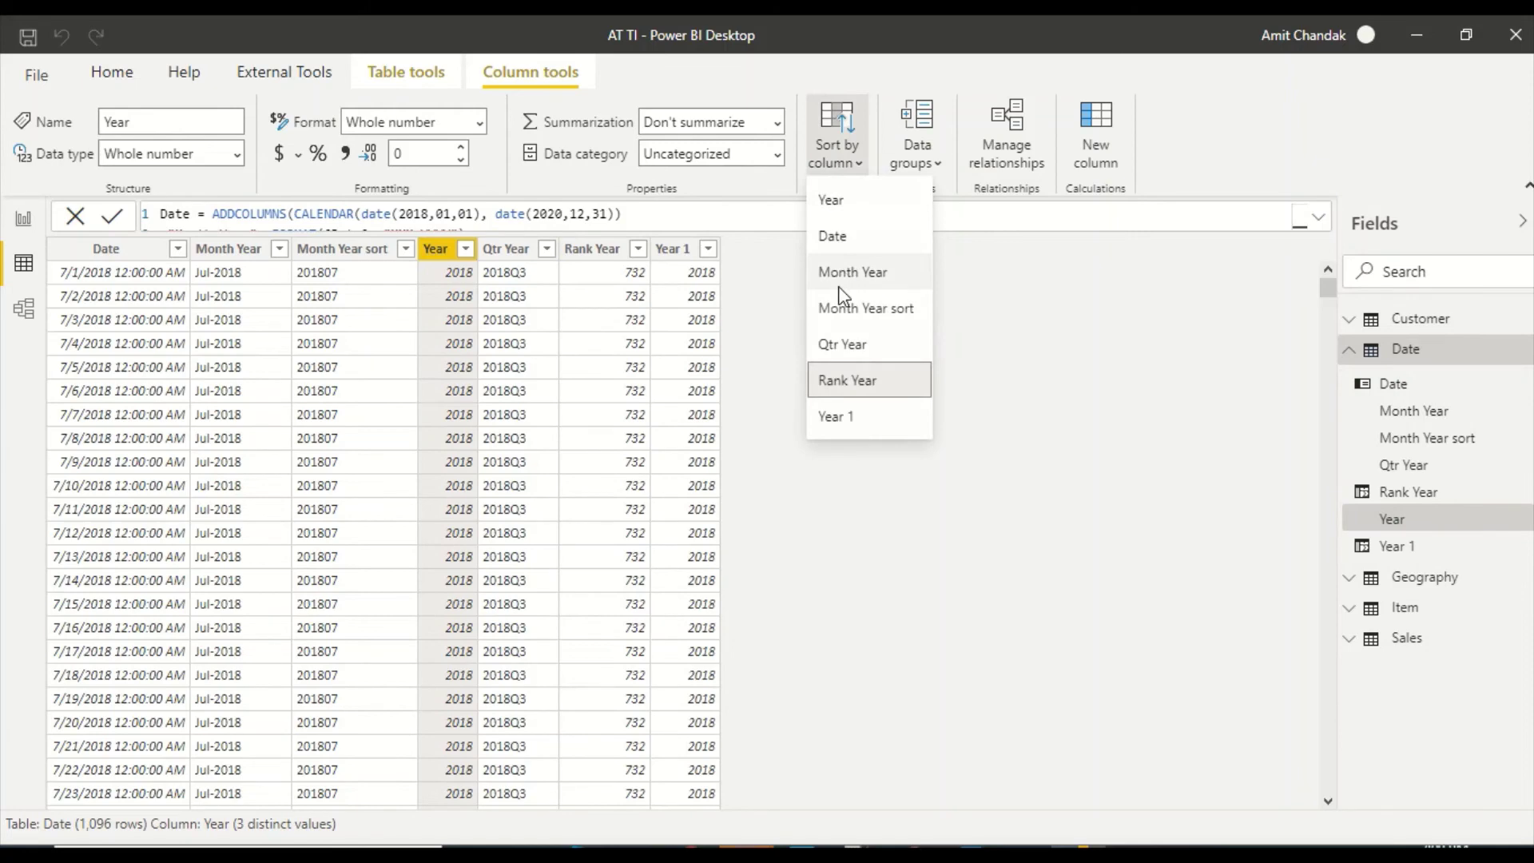
pyautogui.click(851, 209)
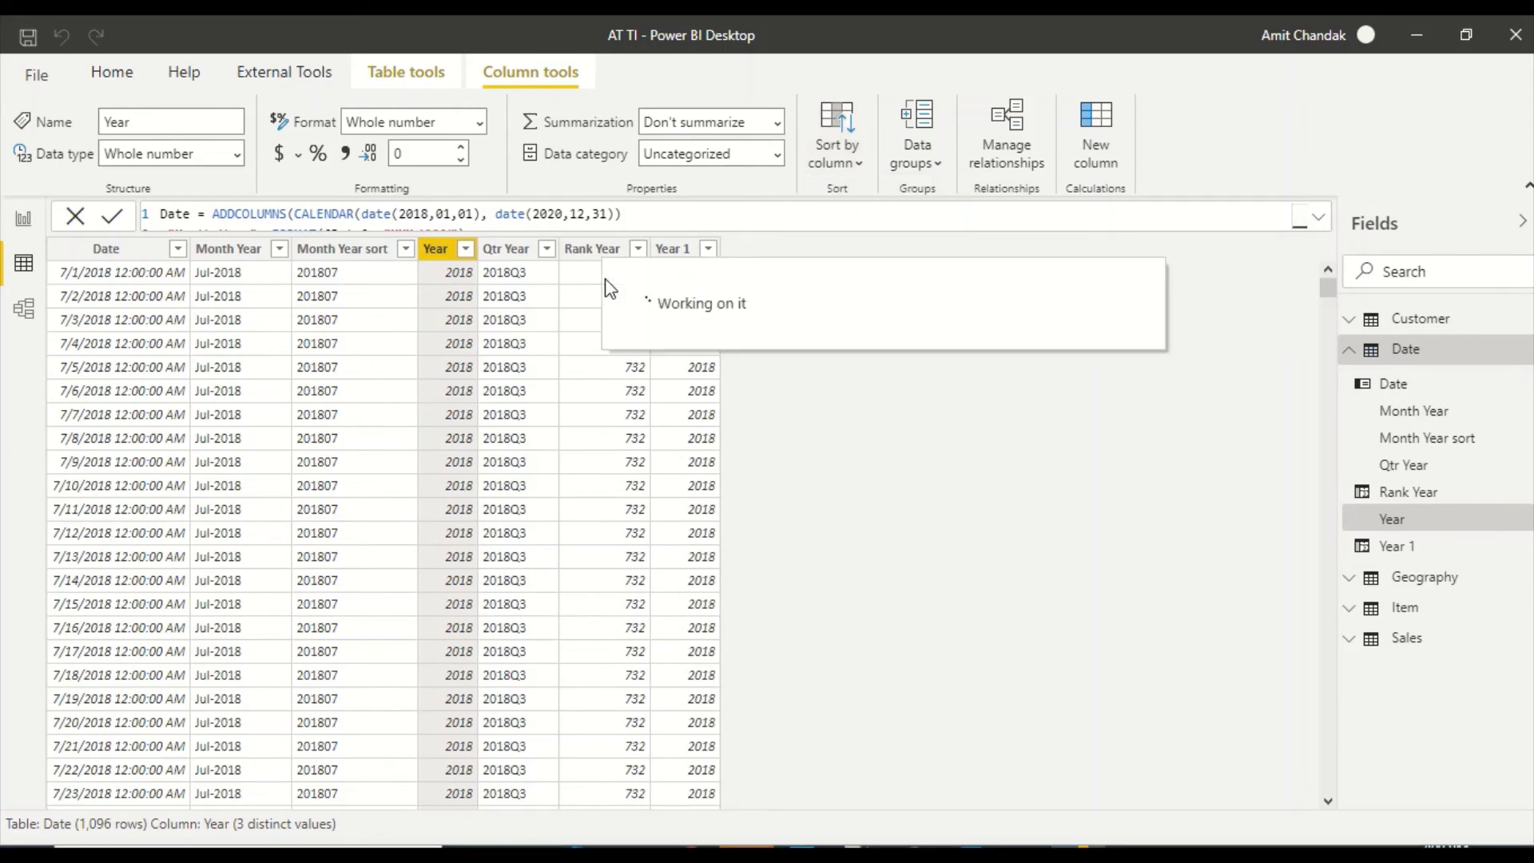
# - Change the Rank Year formula's ranking expression to [Year] and commit it
pyautogui.click(592, 248)
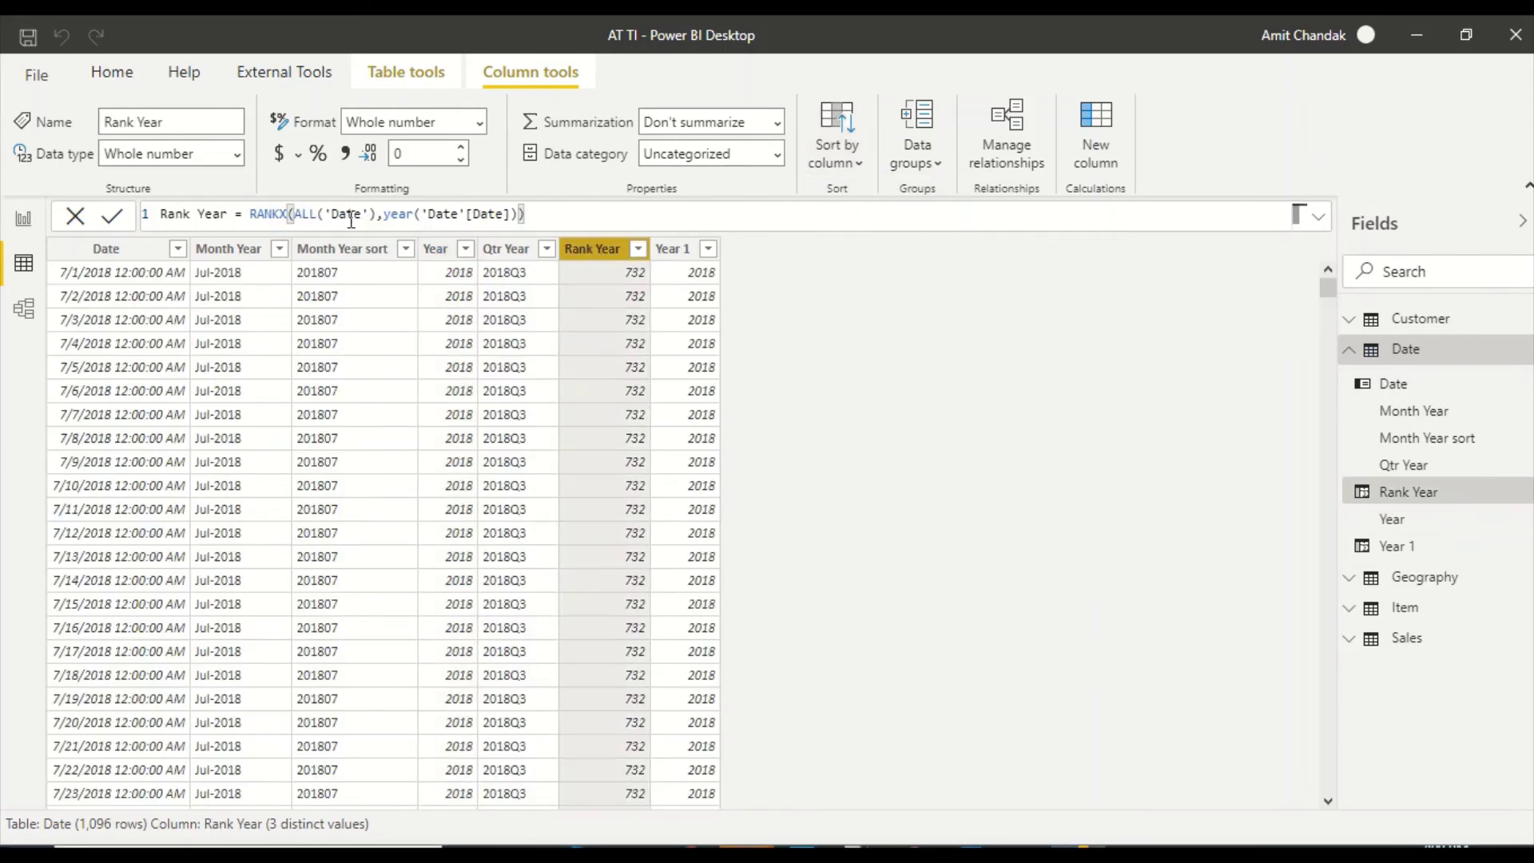
pyautogui.moveTo(521, 214); pyautogui.dragTo(386, 215)
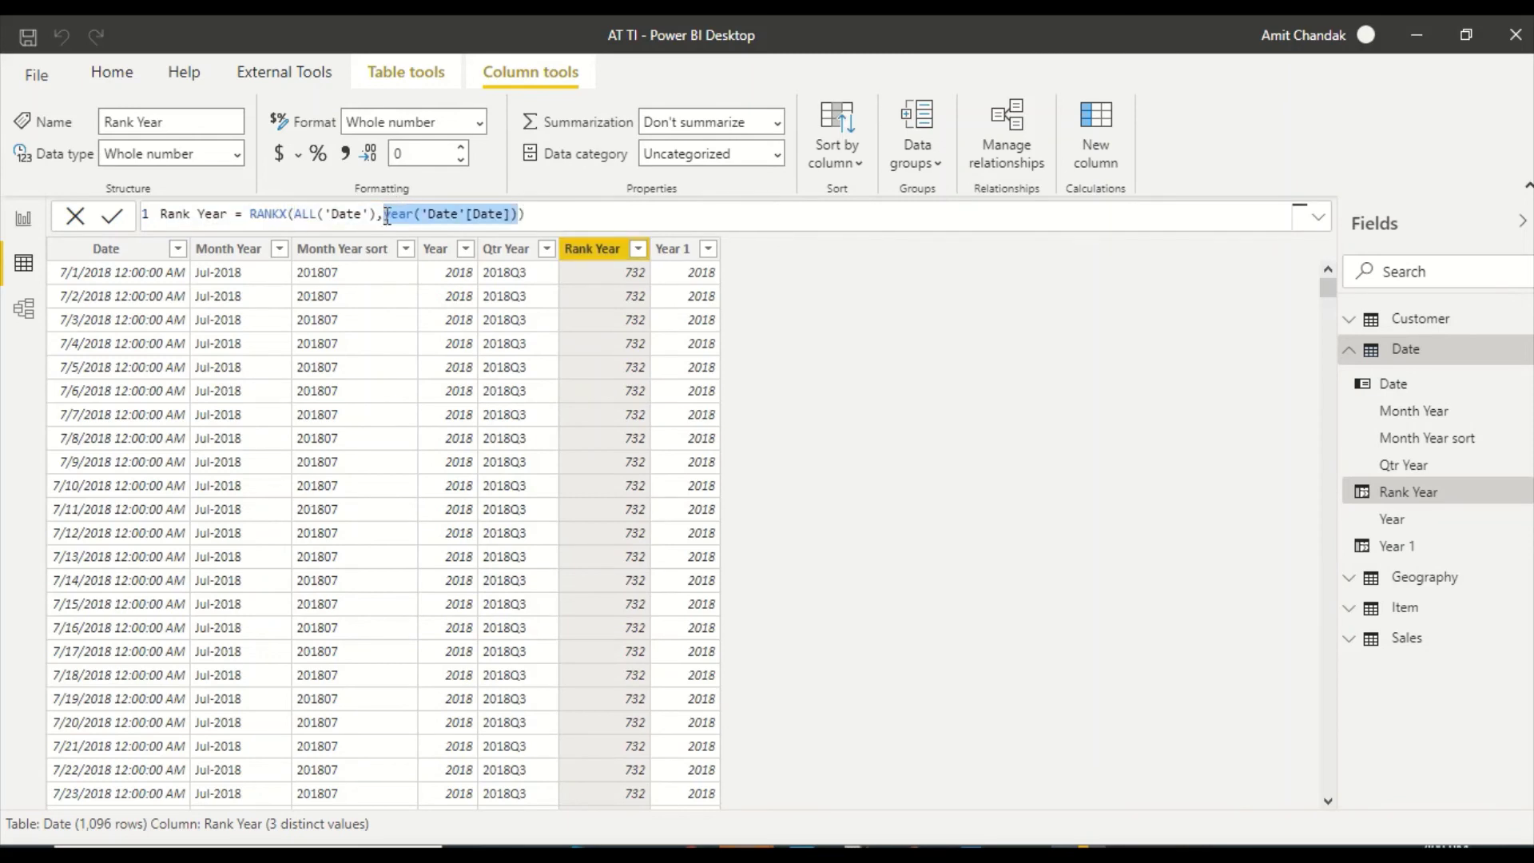
pyautogui.press('BackSpace')
pyautogui.write('[ye')
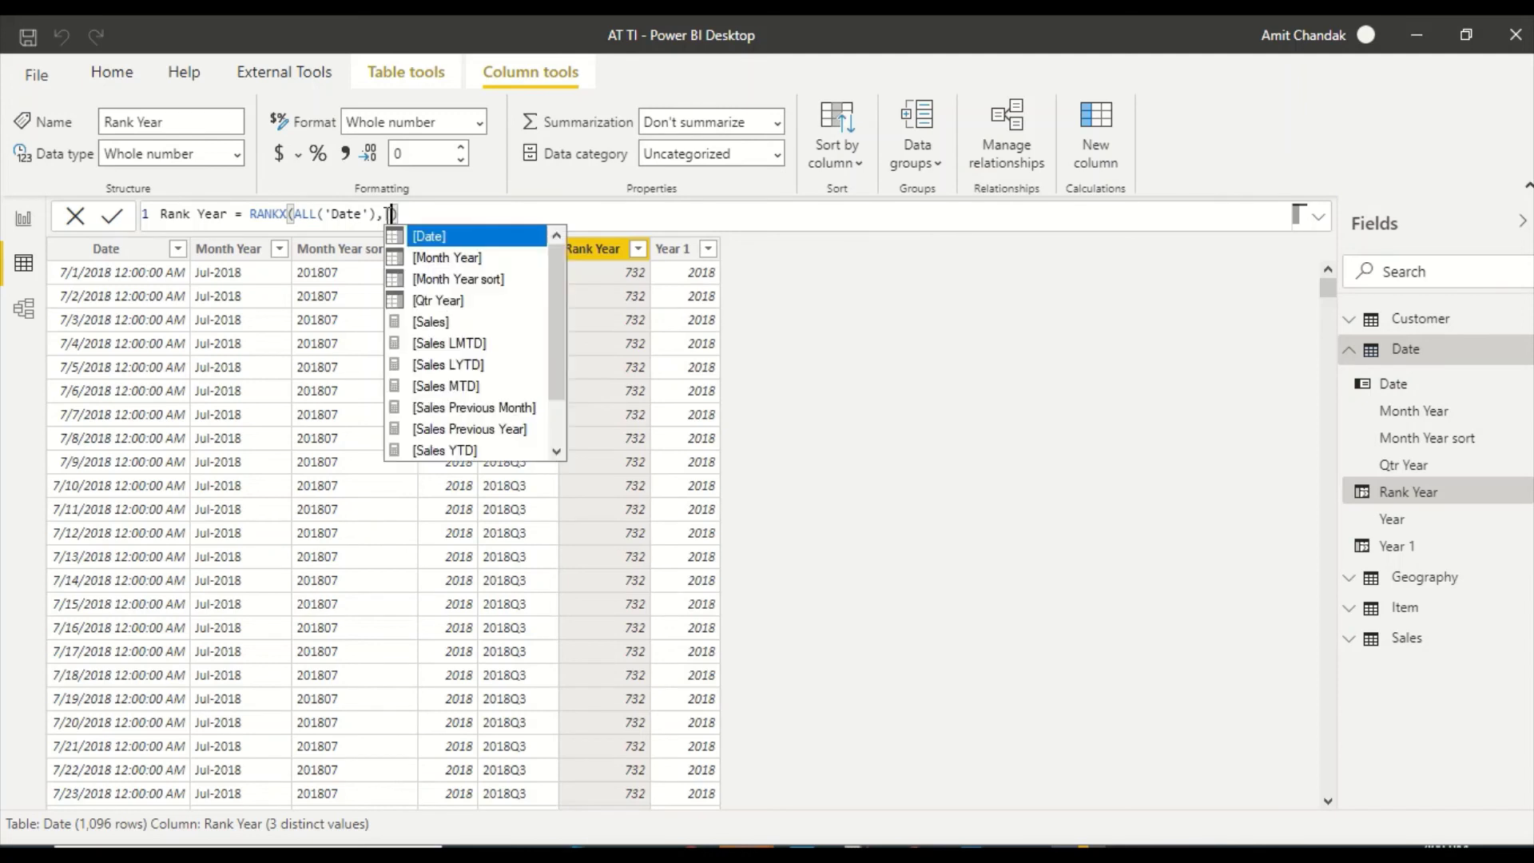
pyautogui.press('Tab')
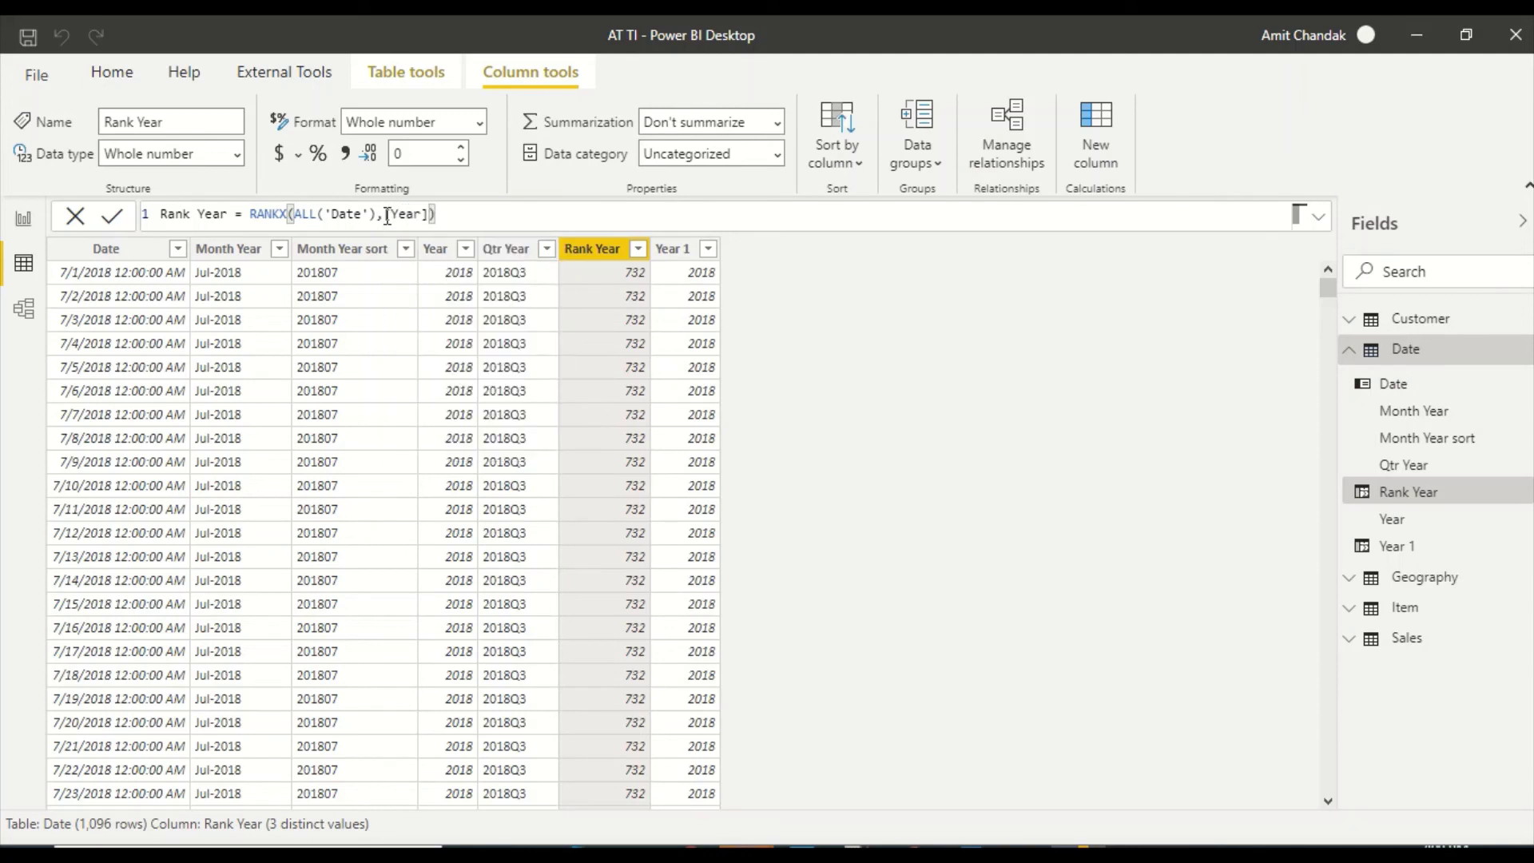
pyautogui.press('Return')
# - Set the Date table's Year 1 column to sort by Rank Year
pyautogui.click(436, 254)
pyautogui.click(851, 163)
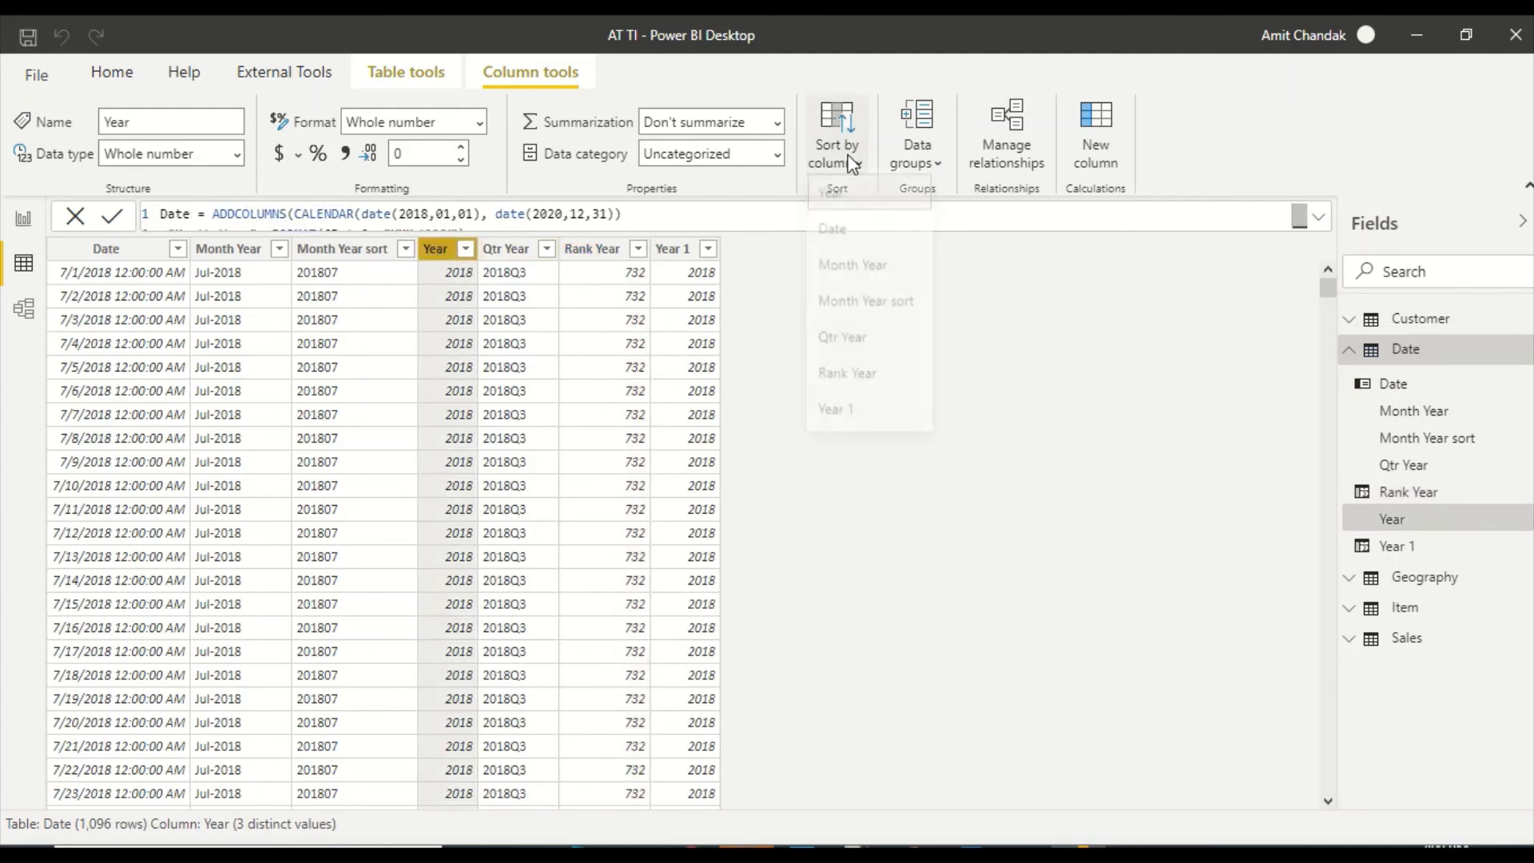
pyautogui.click(667, 250)
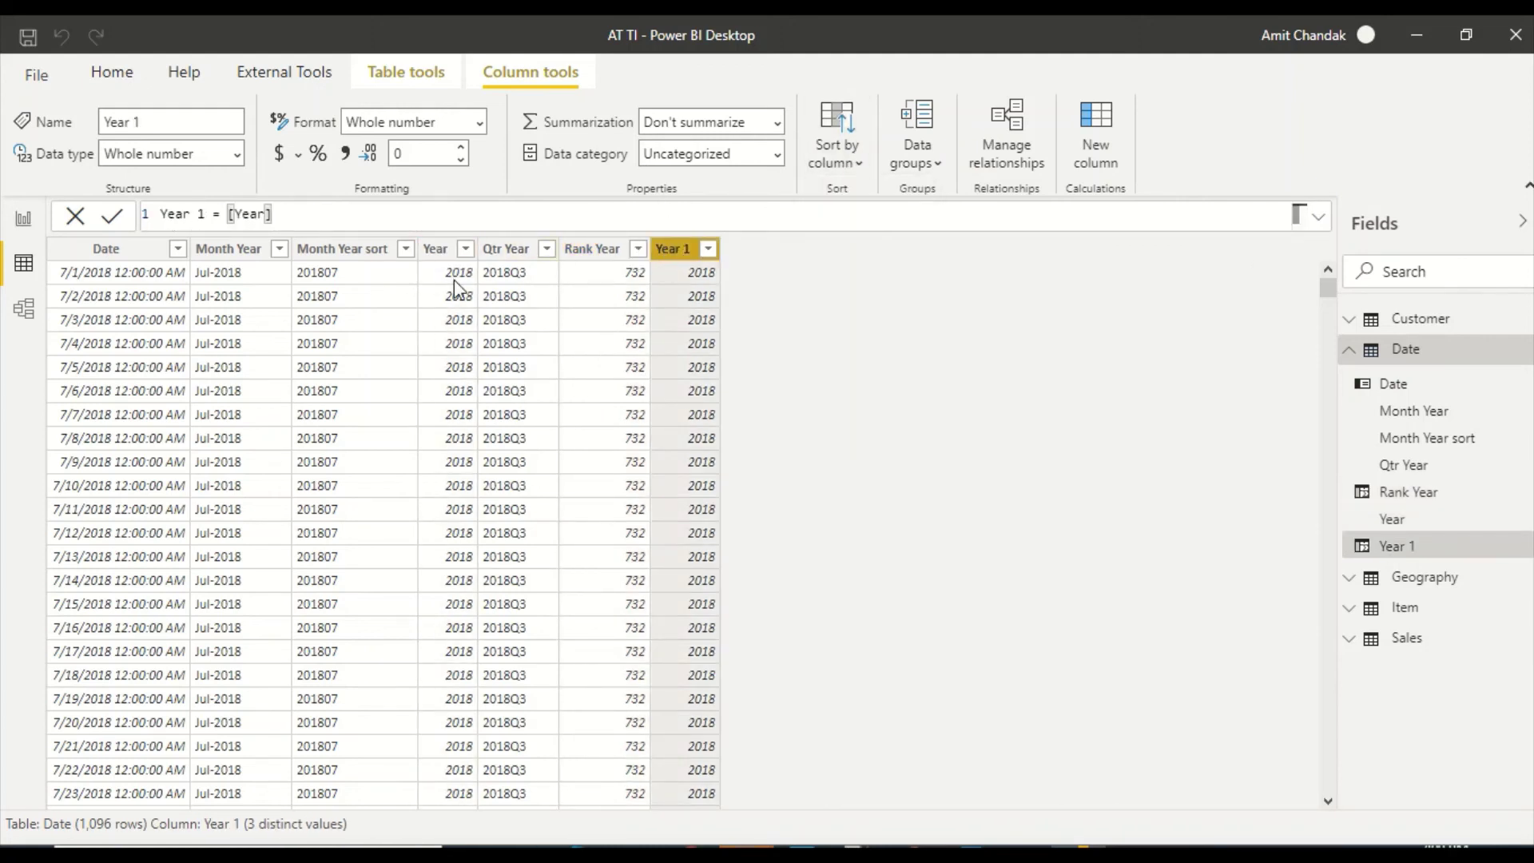
pyautogui.click(837, 164)
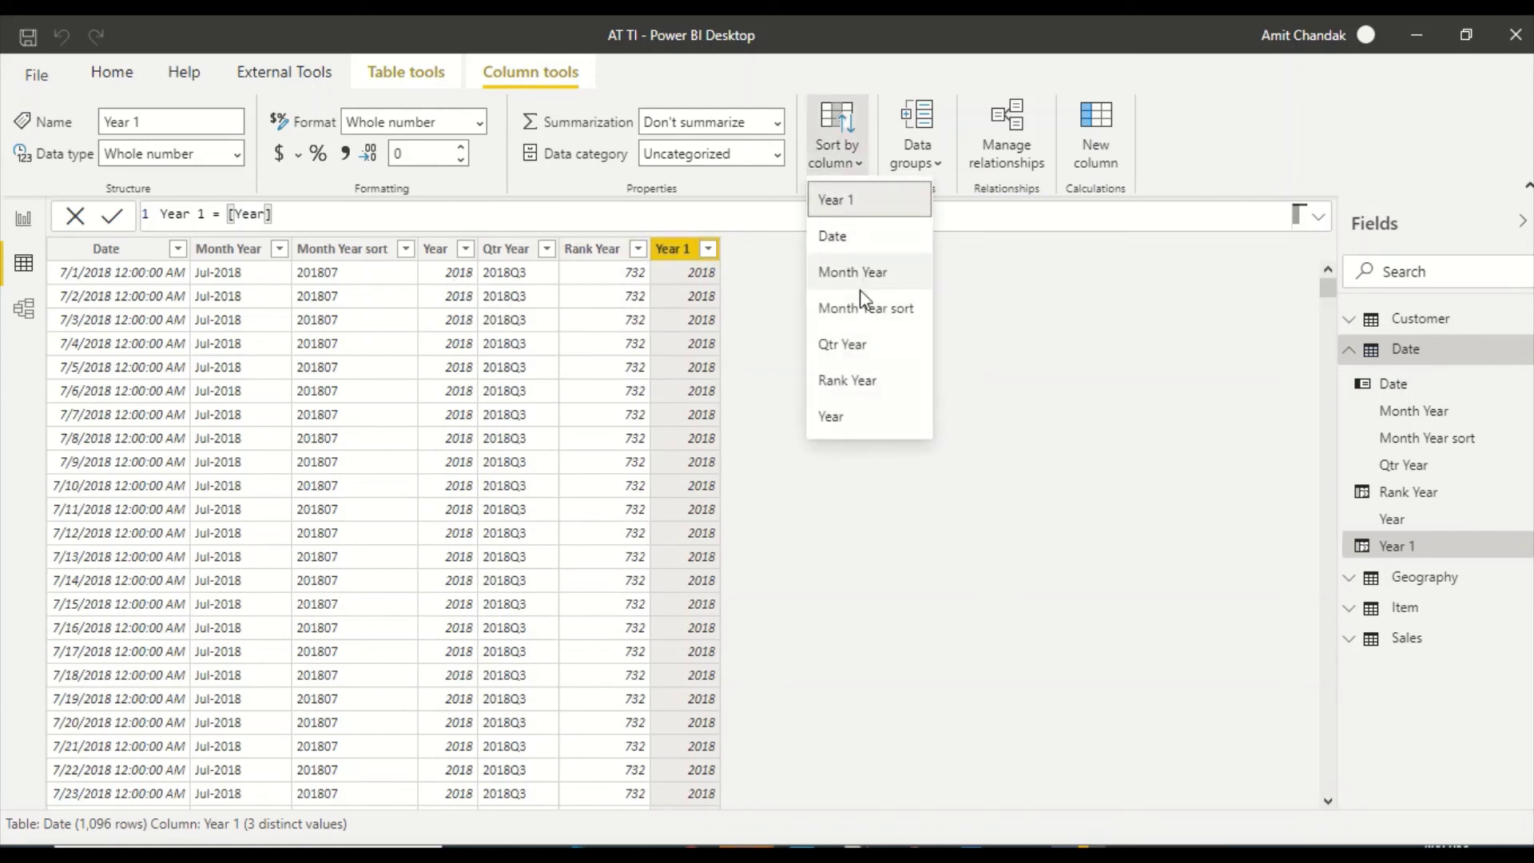
pyautogui.click(848, 382)
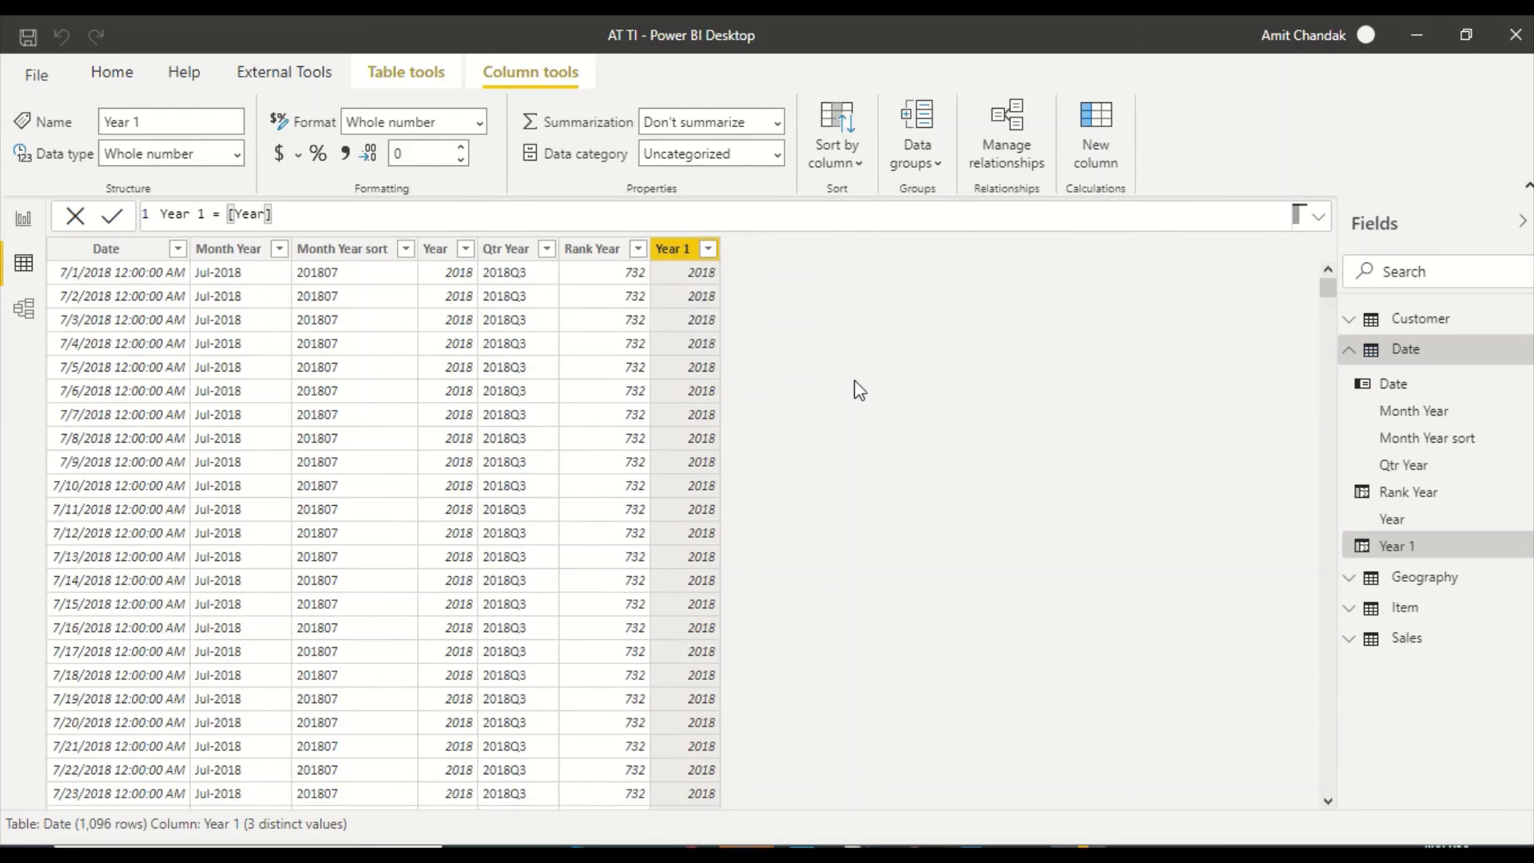
# - Replace Year with Year 1 as the column field of the category sales matrix on the Sort page
pyautogui.click(24, 231)
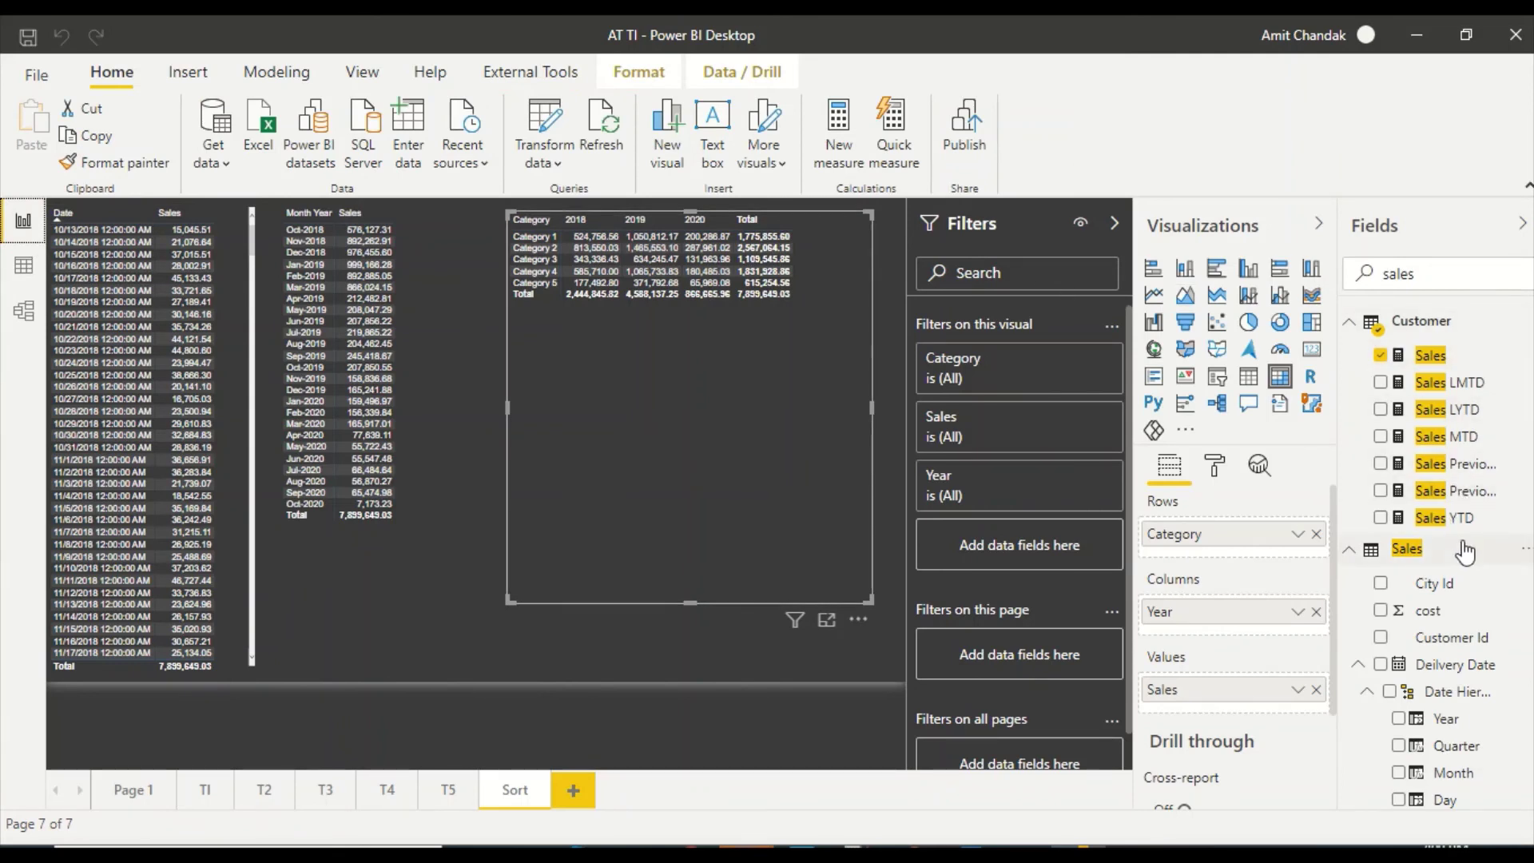
pyautogui.doubleClick(1413, 276)
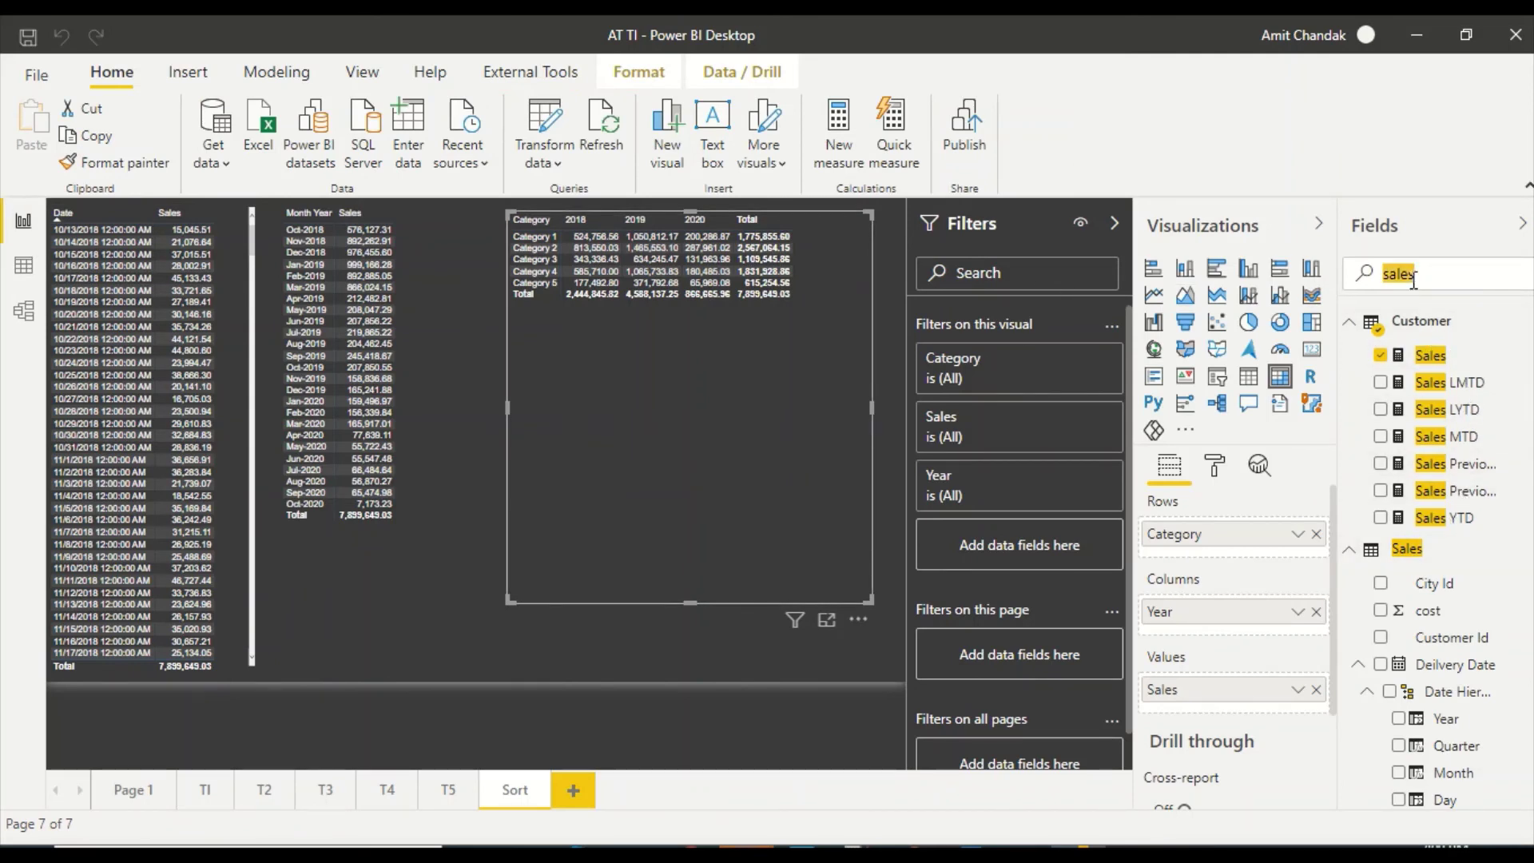
pyautogui.write('year')
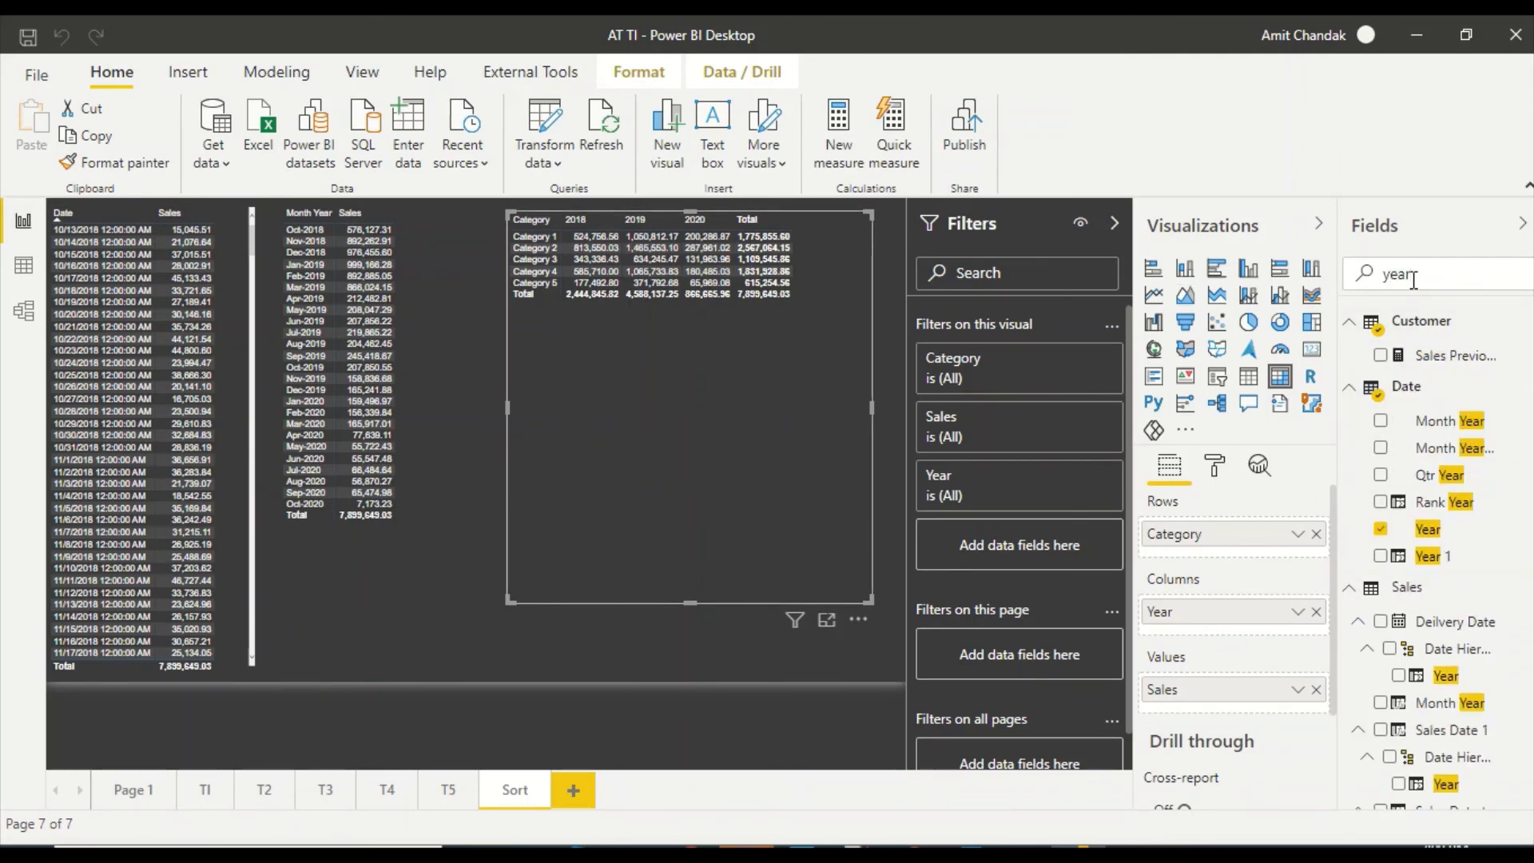
pyautogui.moveTo(1430, 573); pyautogui.dragTo(1244, 622)
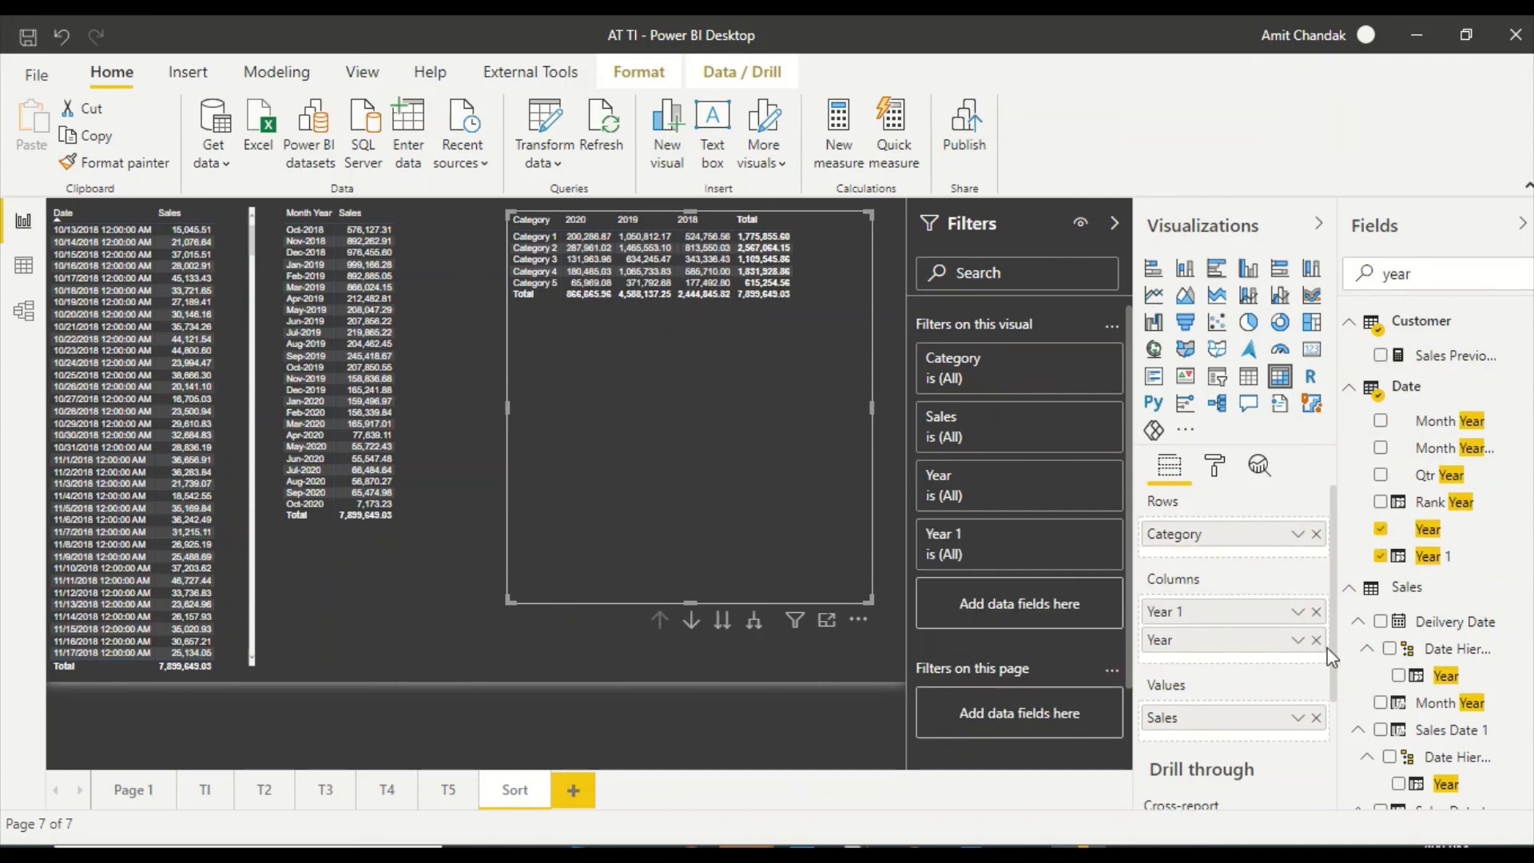
pyautogui.click(1316, 639)
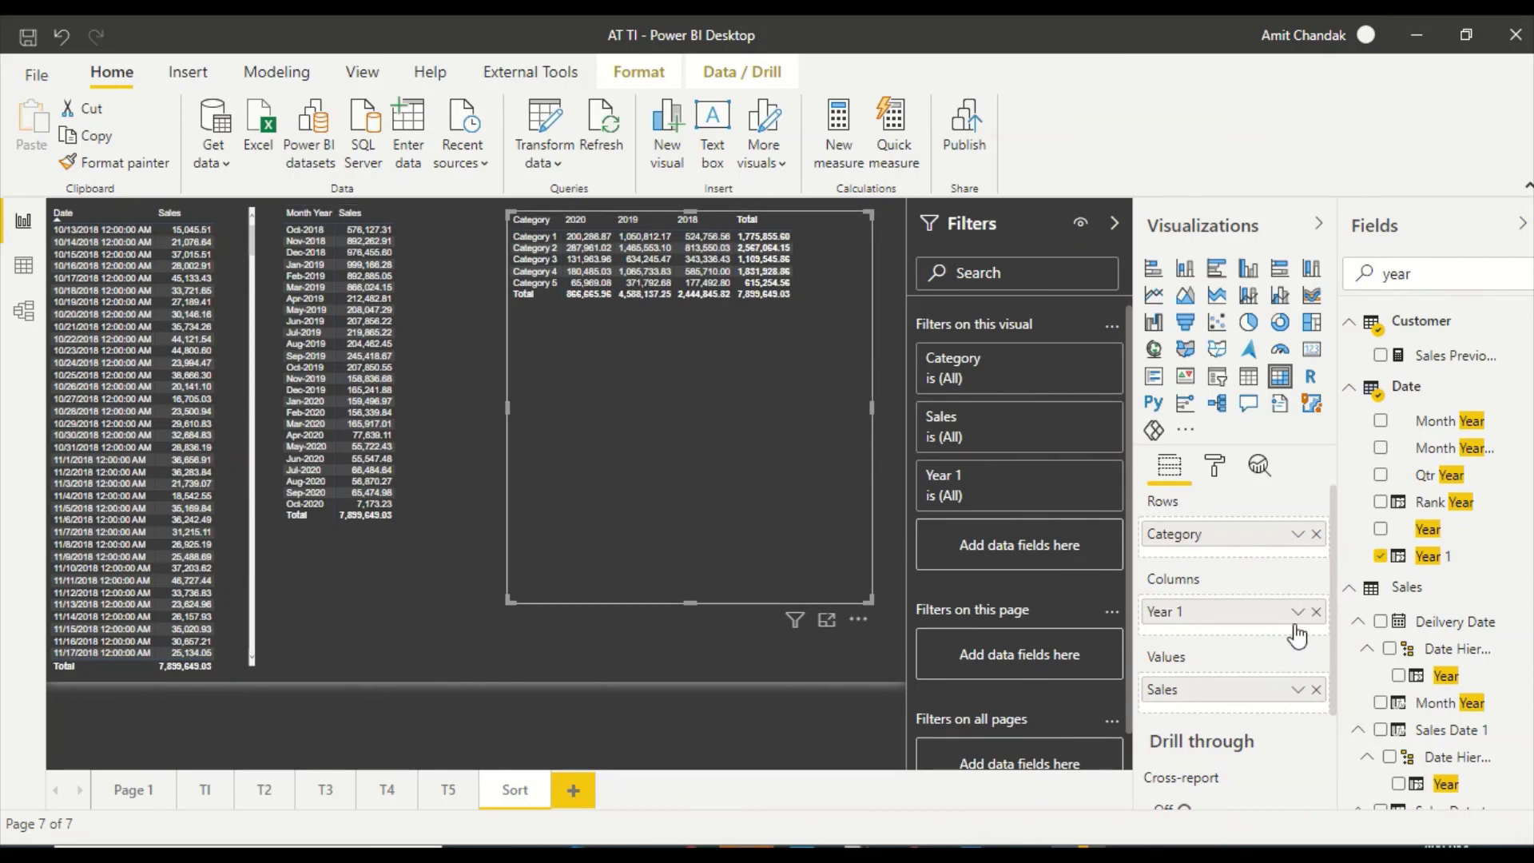
# - Add Year above Year 1 in the category sales matrix's column fields and remove it again
pyautogui.moveTo(1429, 530); pyautogui.dragTo(1226, 613)
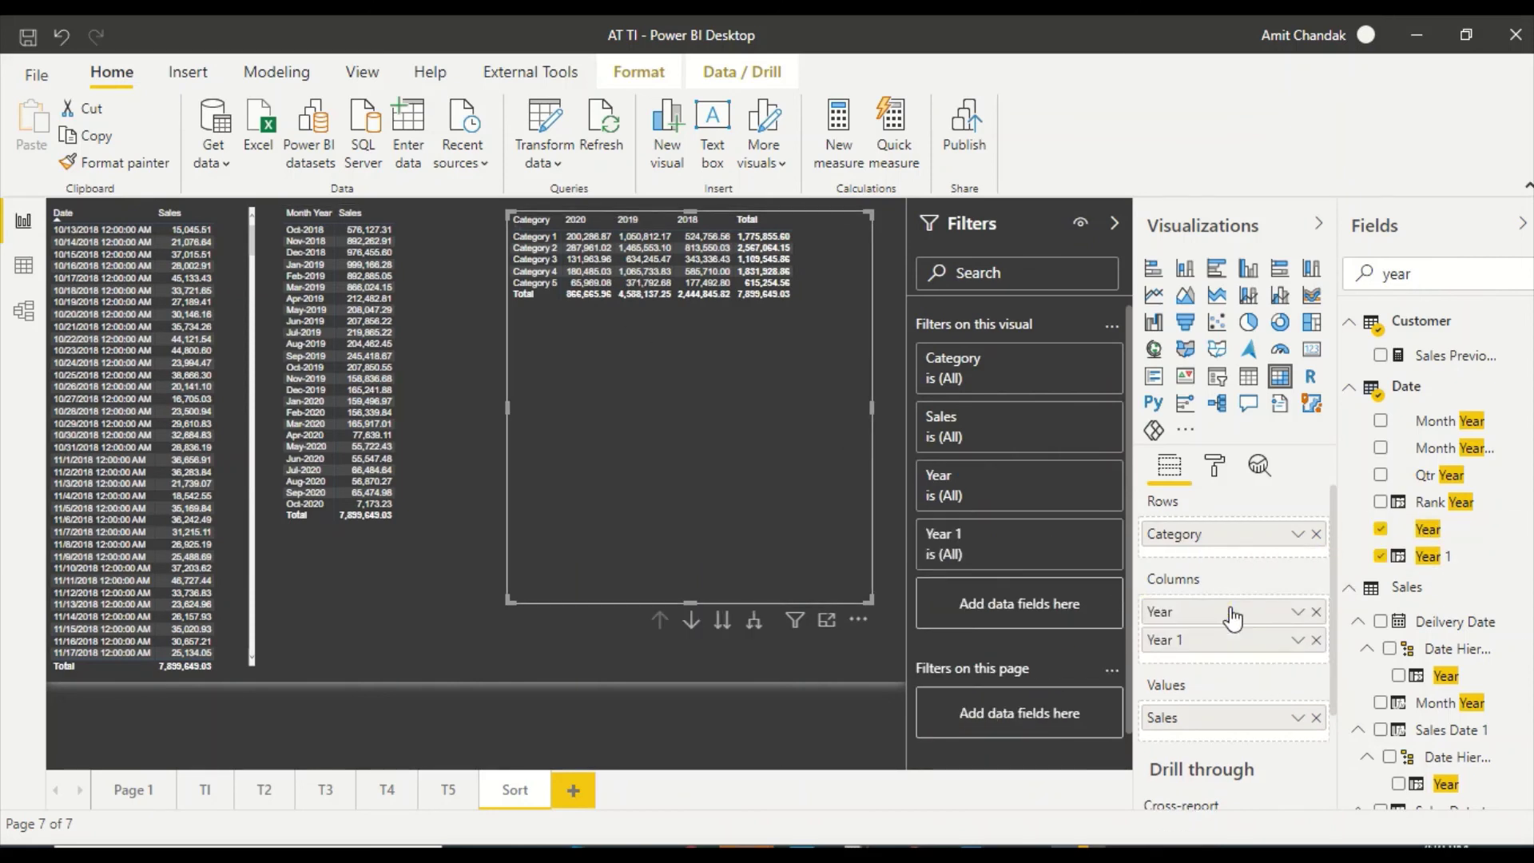
pyautogui.click(1316, 612)
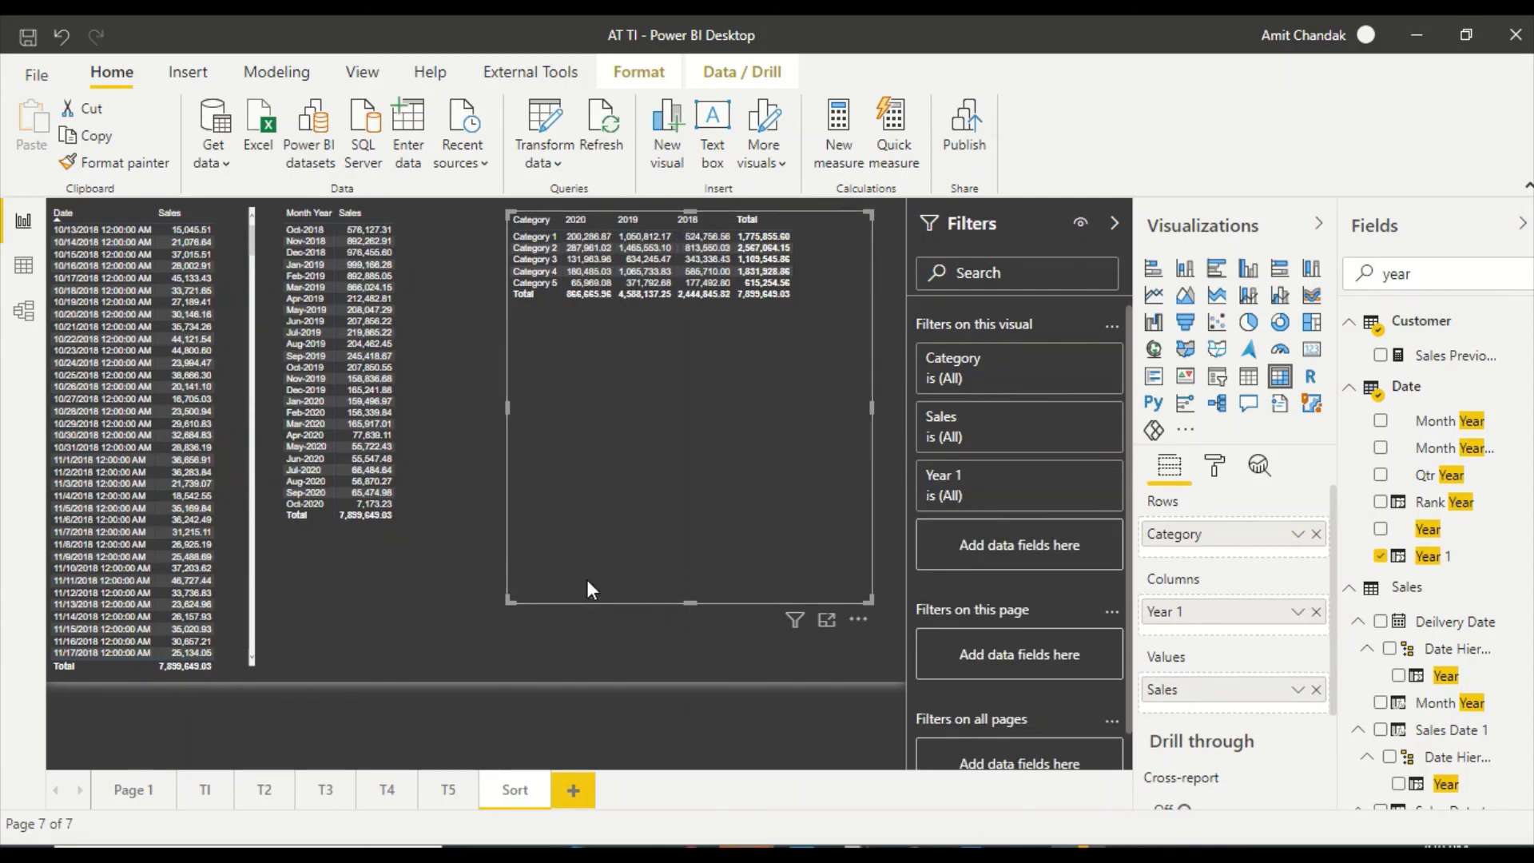
# - Try to sort the Date table's Qtr Year column by Month Year sort in the data view
pyautogui.click(24, 264)
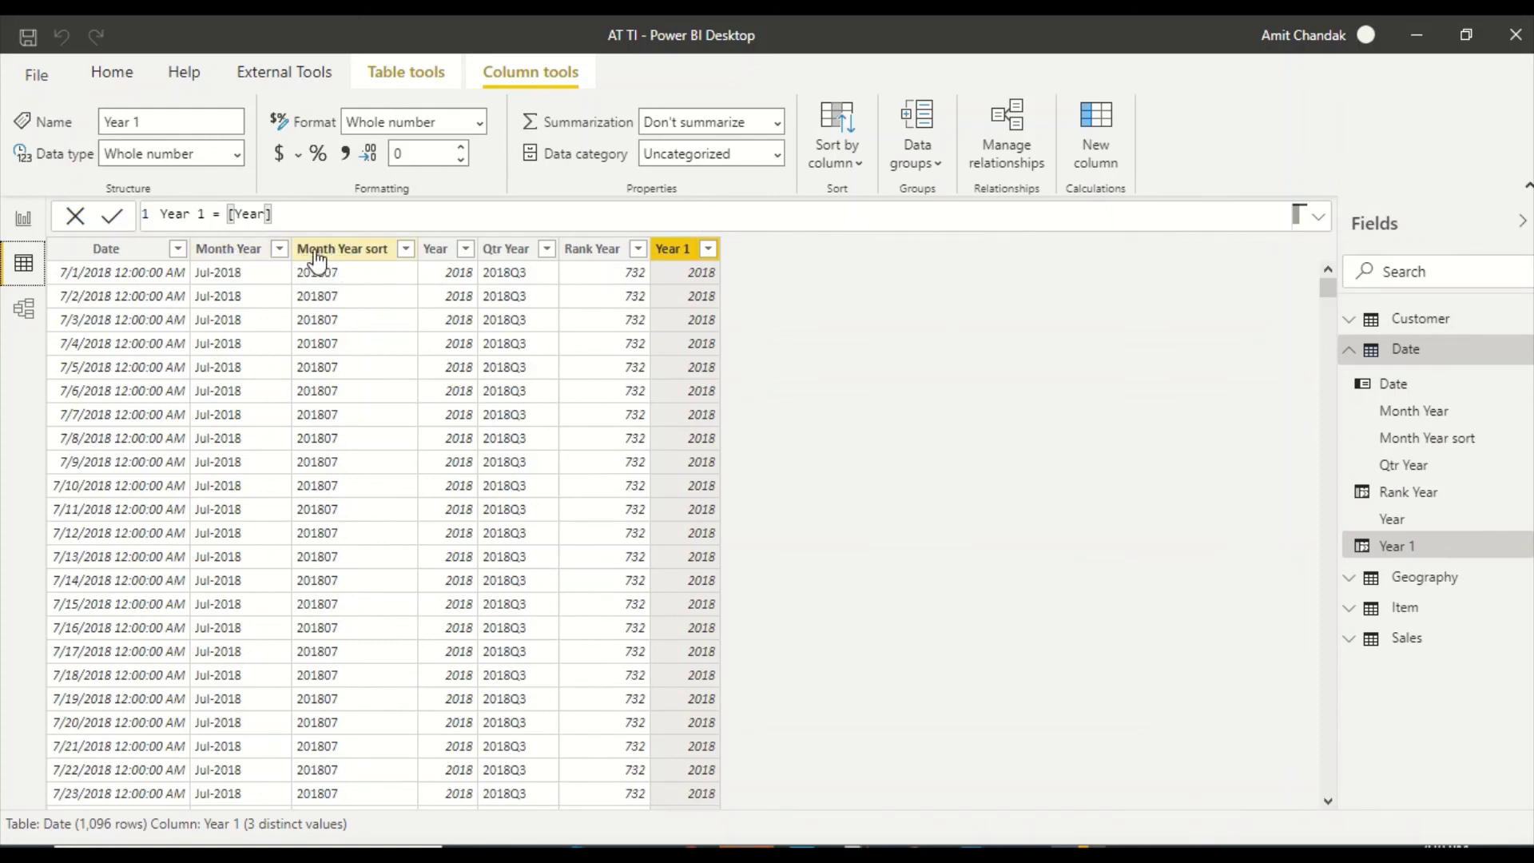
pyautogui.click(503, 249)
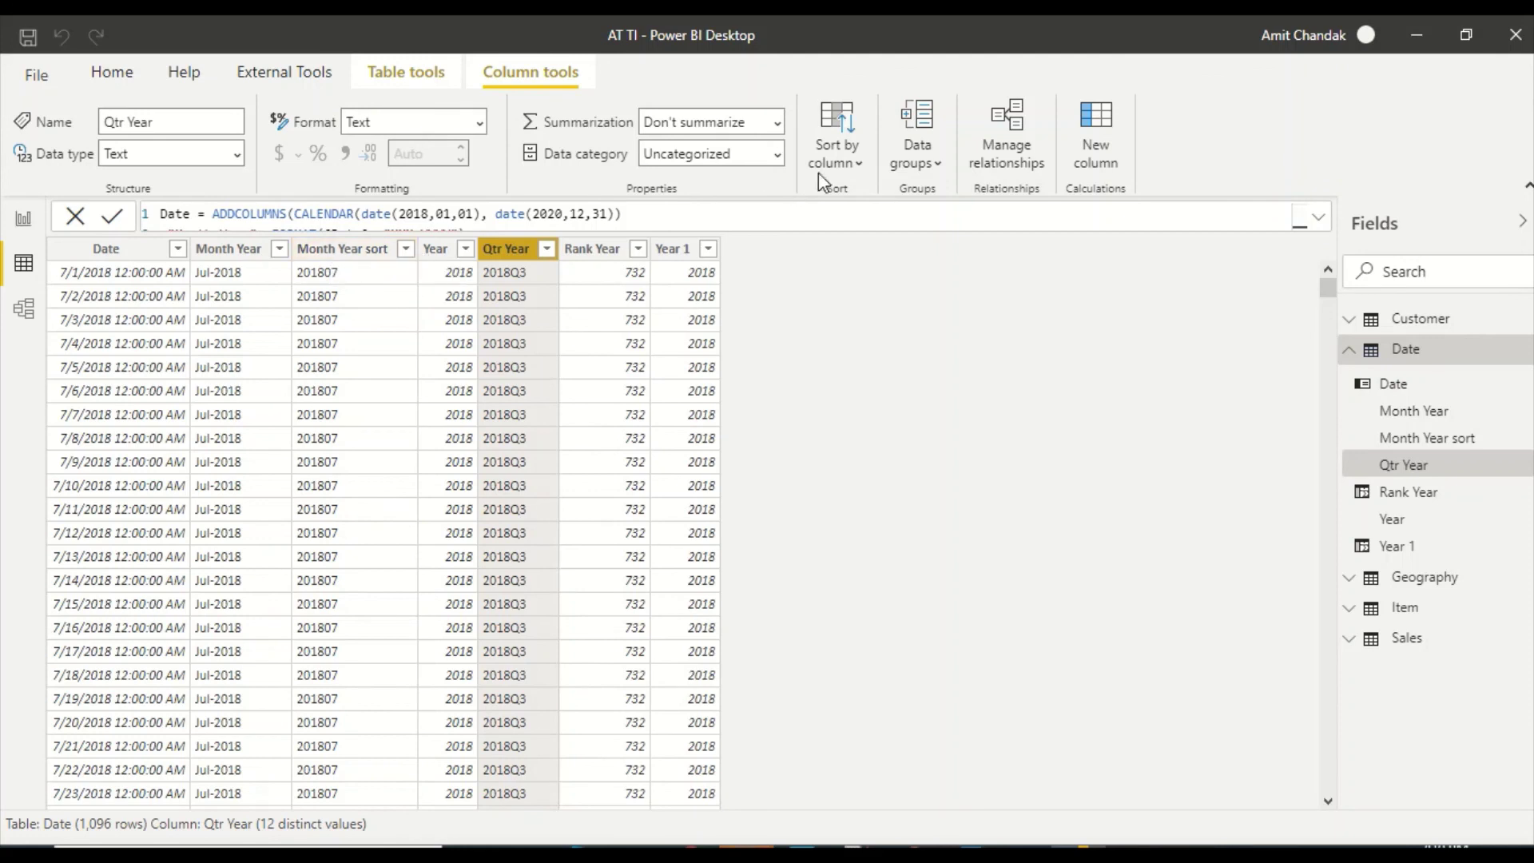
pyautogui.click(854, 155)
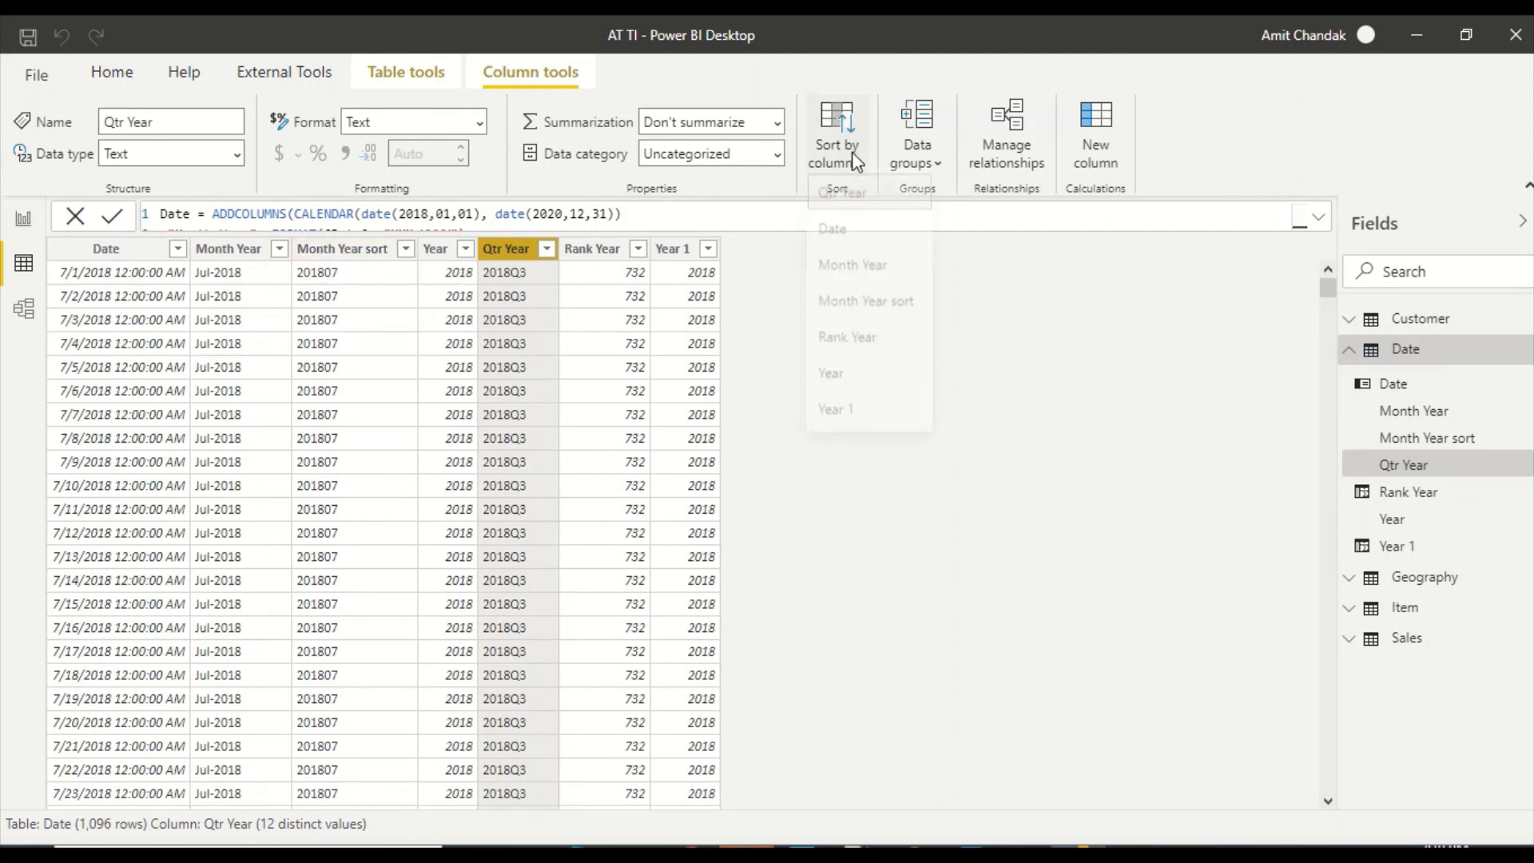
pyautogui.click(863, 309)
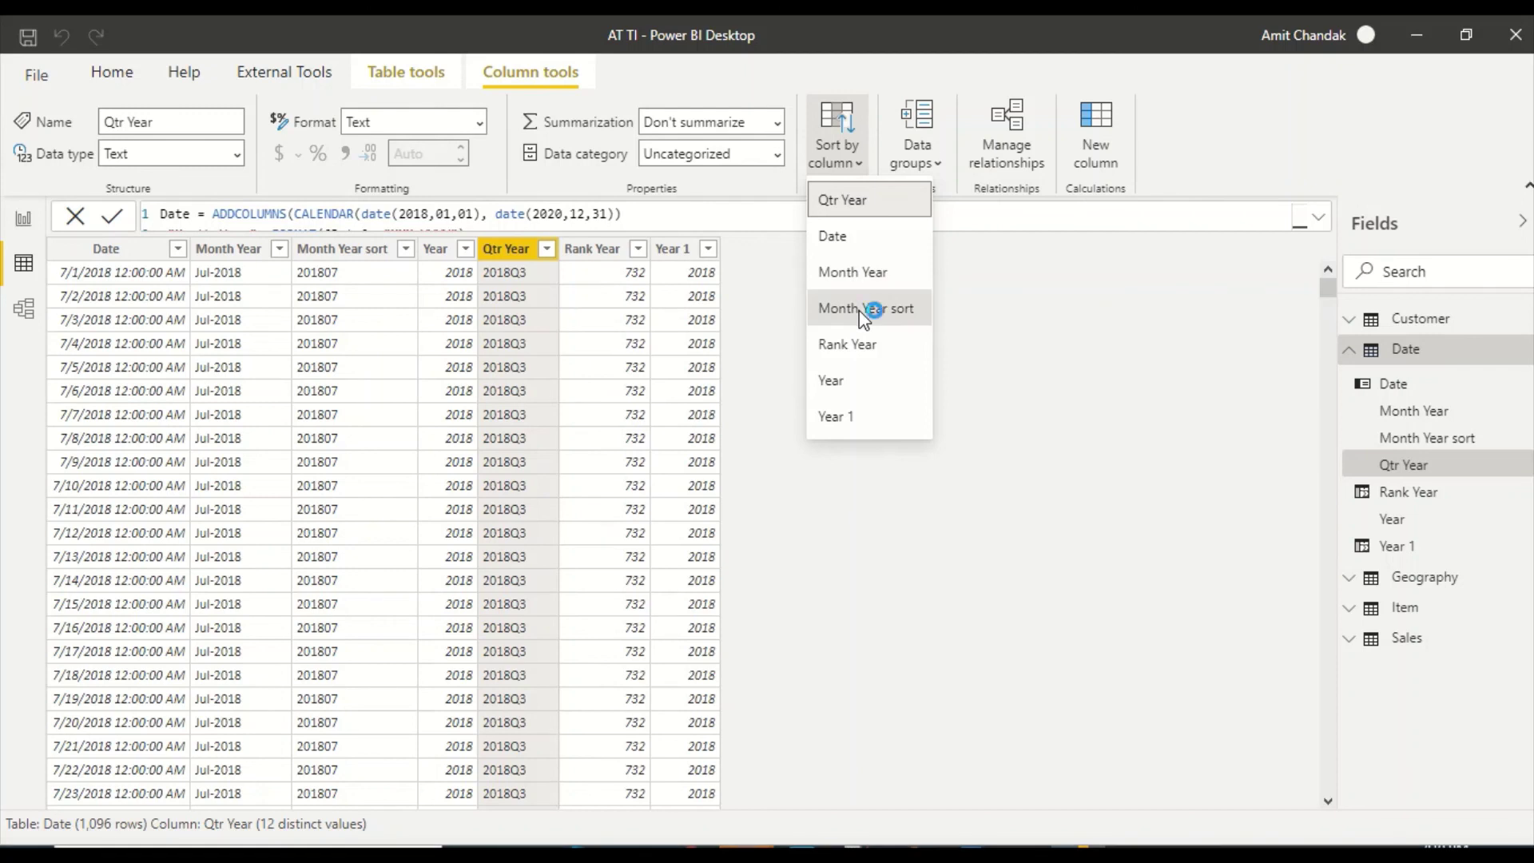
pyautogui.click(942, 506)
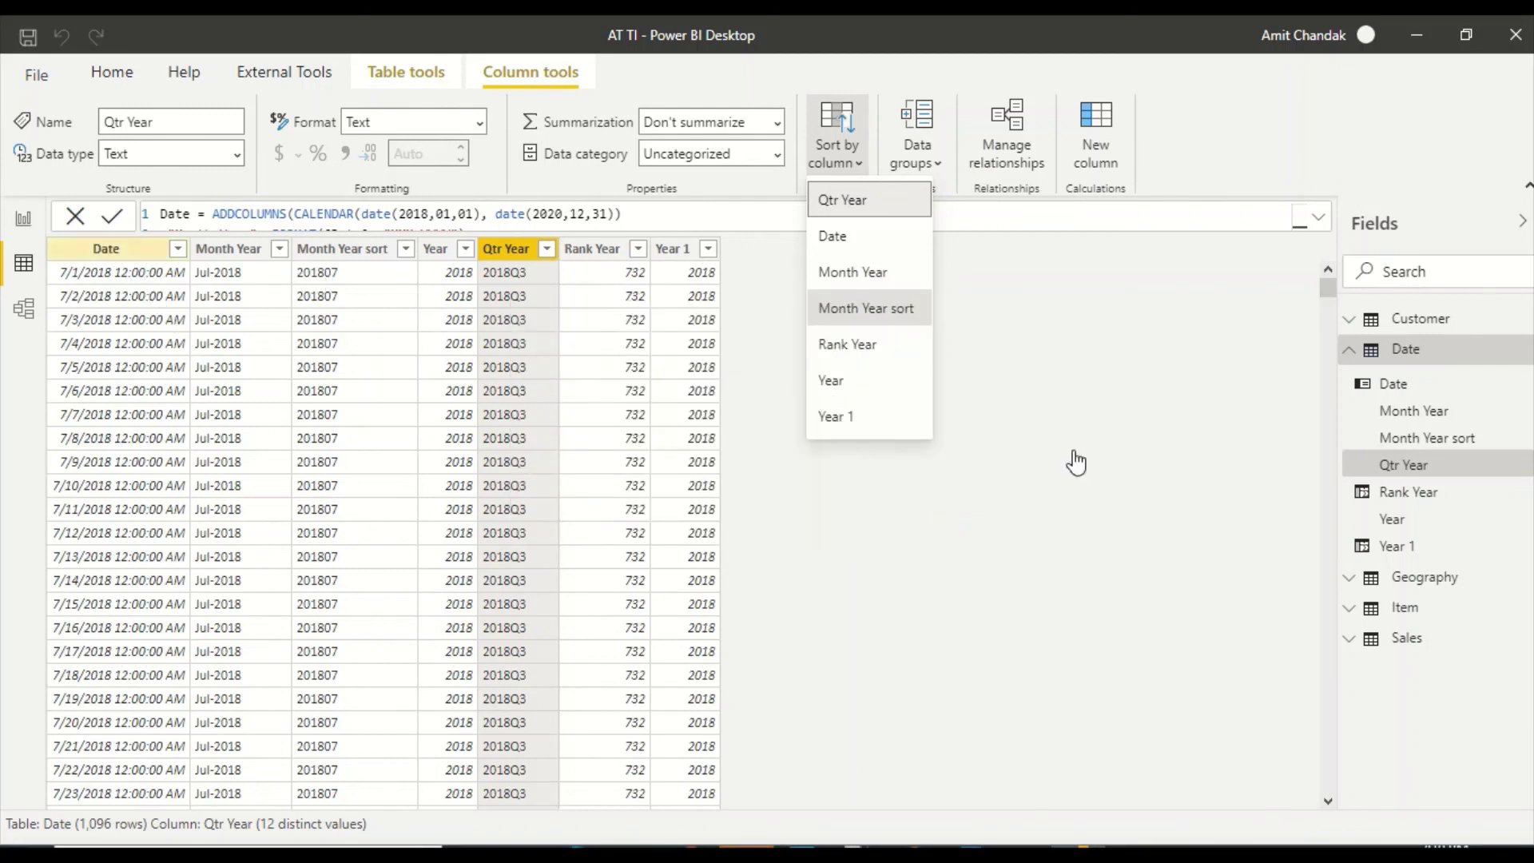
# - Set the Date table's Date column to sort by Month Year sort
pyautogui.click(154, 295)
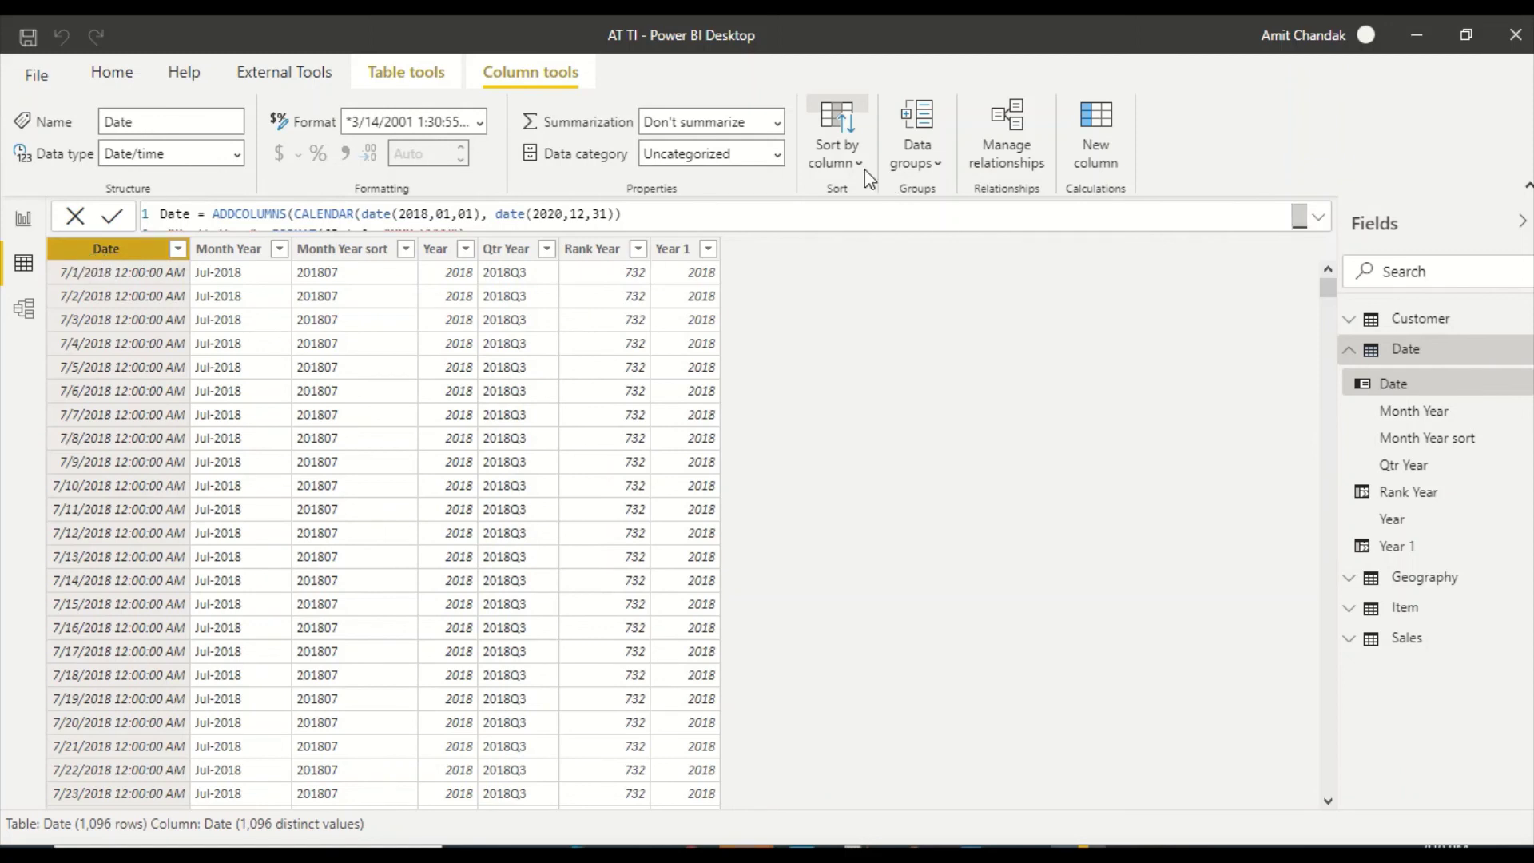
pyautogui.click(835, 152)
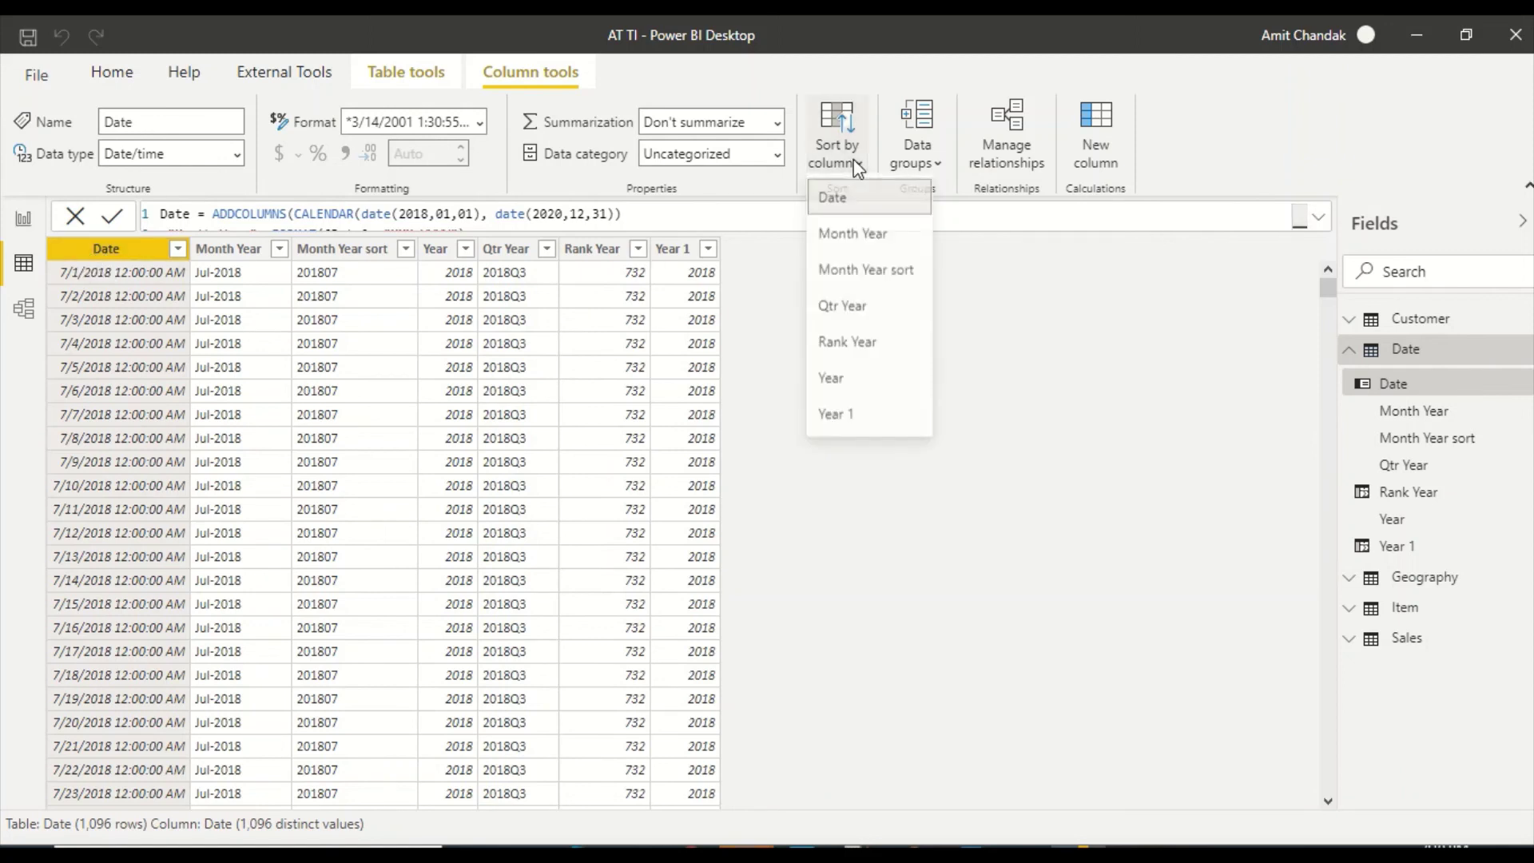
pyautogui.click(870, 279)
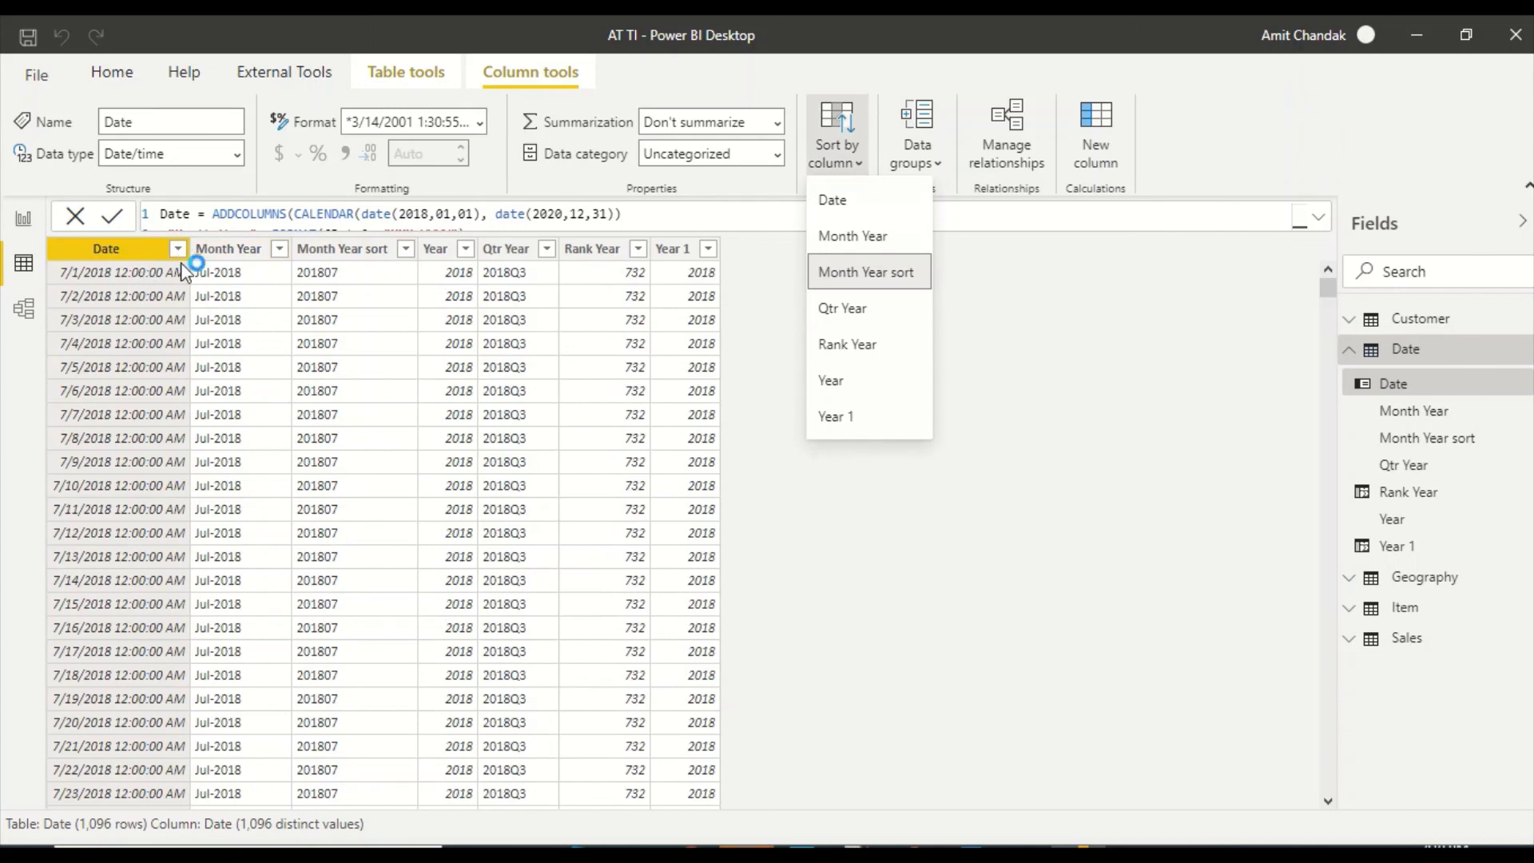
pyautogui.click(890, 273)
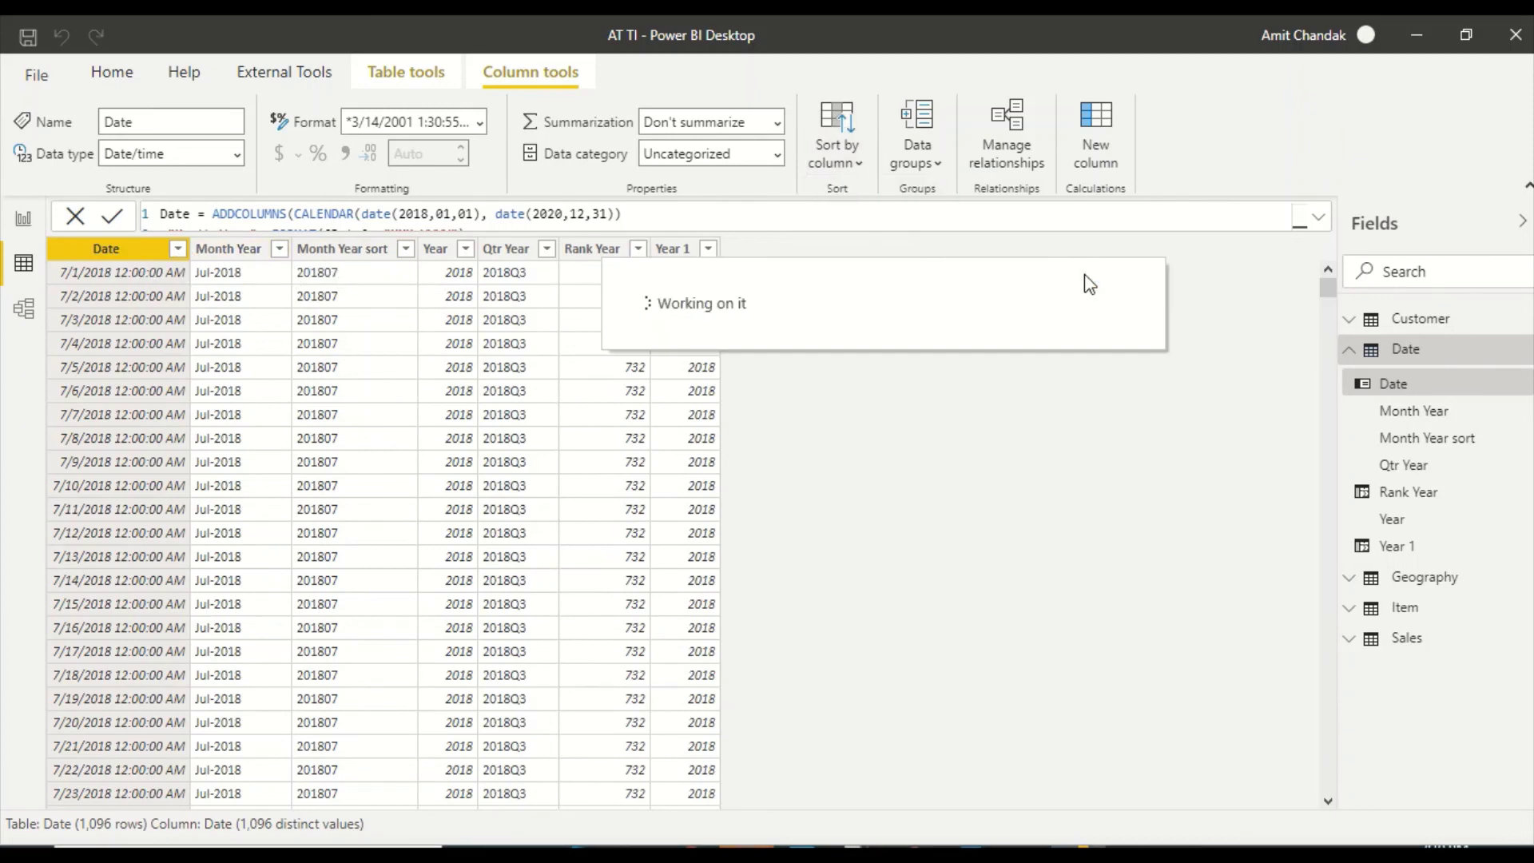